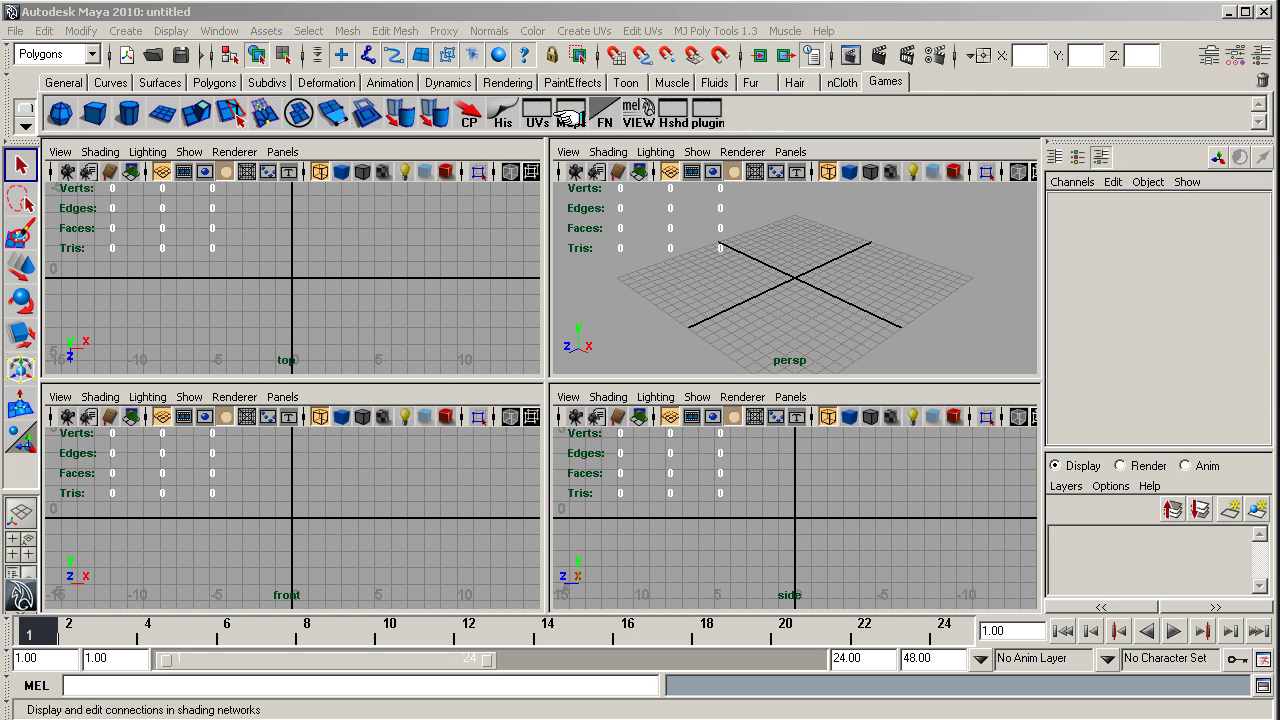
- Browse the Polygons, General, Surfaces, Deformation, nCloth and Games shelves
{"action": "left_click", "coordinate": [213, 82]}
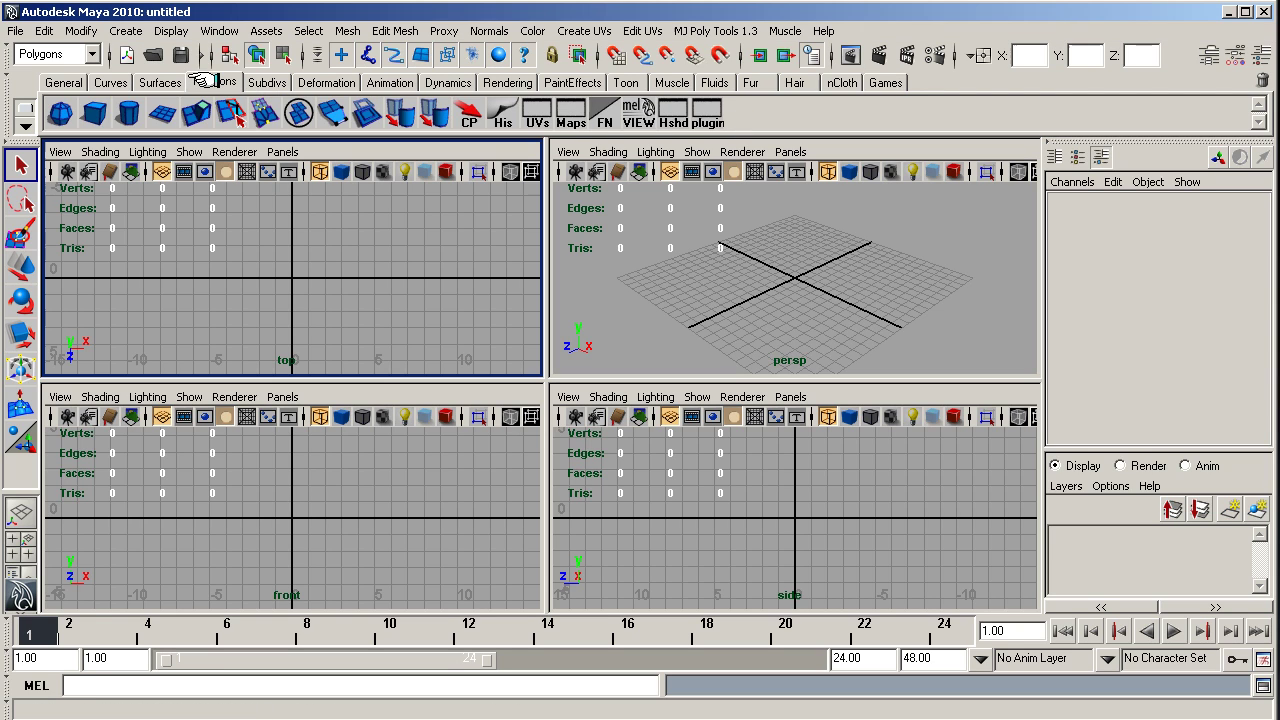
{"action": "left_click", "coordinate": [268, 82]}
{"action": "left_click", "coordinate": [112, 82]}
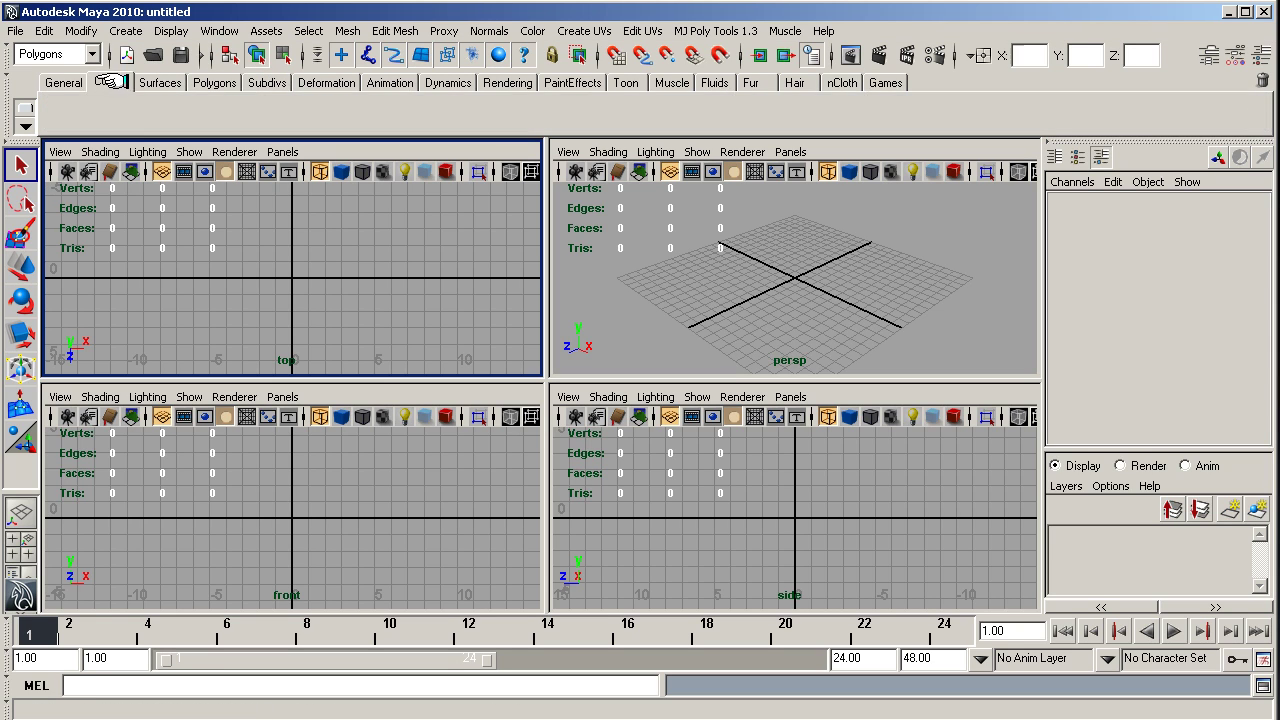
{"action": "left_click", "coordinate": [63, 82]}
{"action": "left_click", "coordinate": [160, 82]}
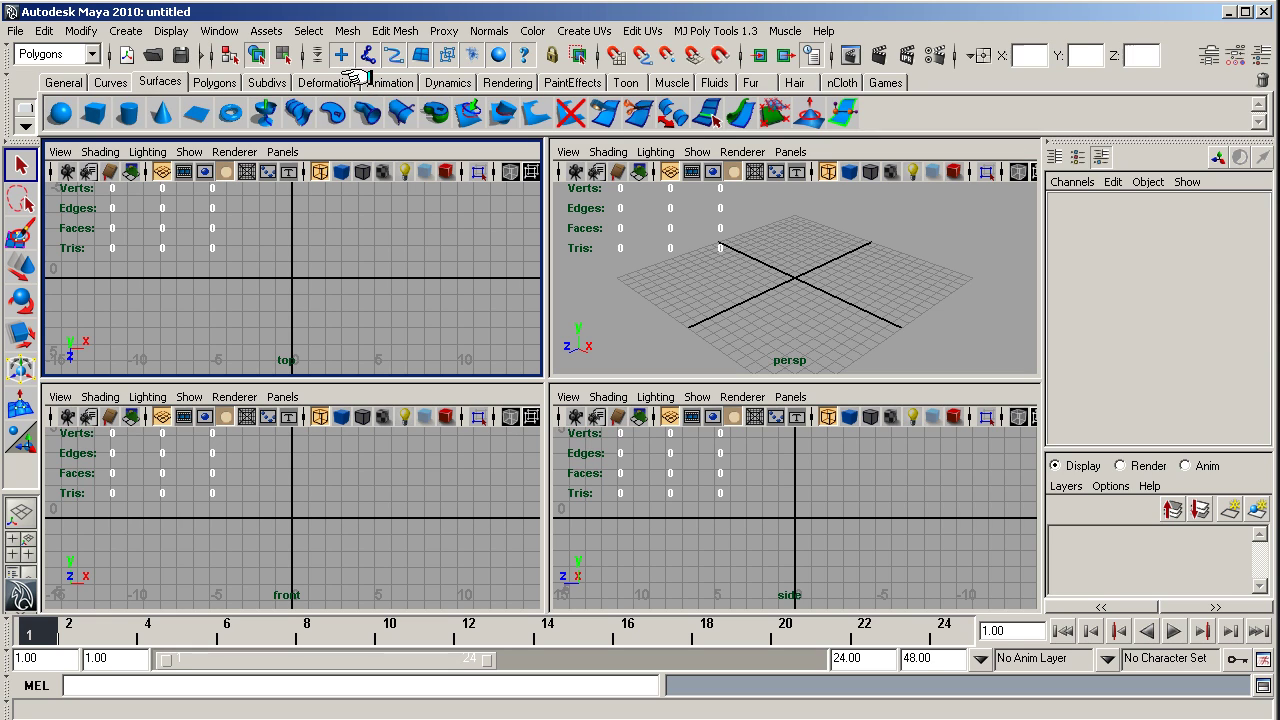
{"action": "left_click", "coordinate": [326, 82]}
{"action": "left_click", "coordinate": [885, 82]}
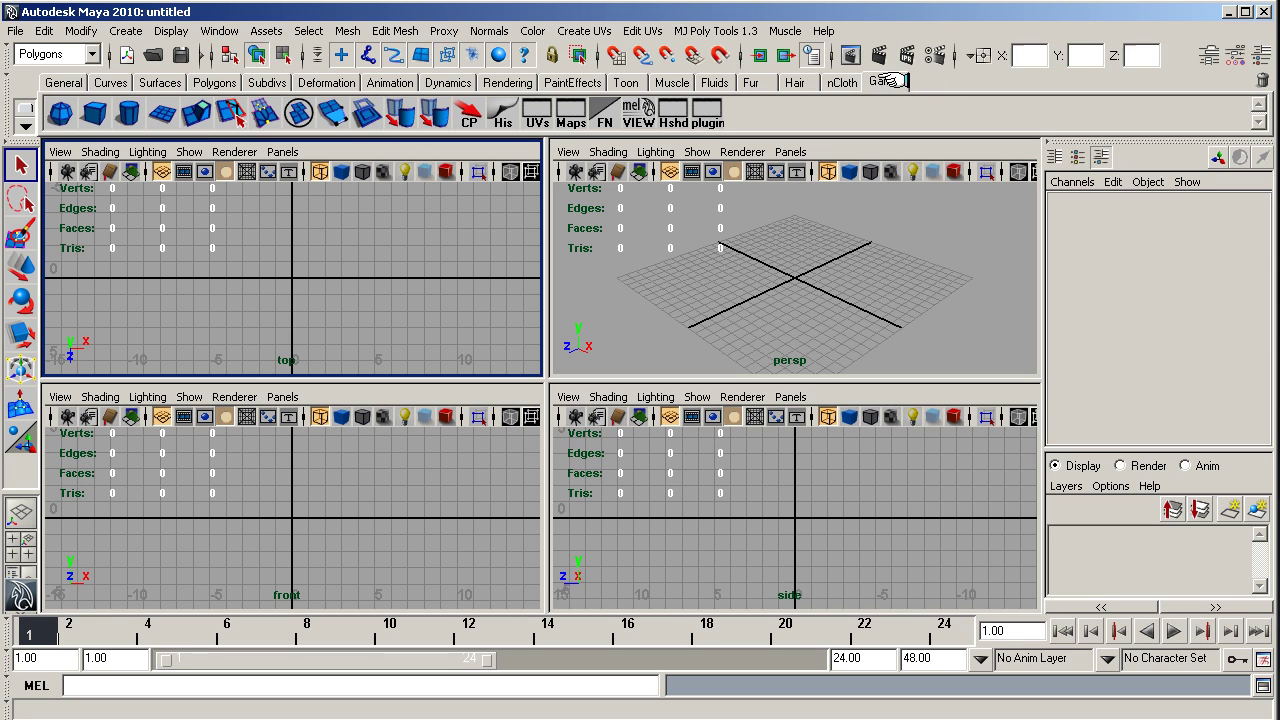
{"action": "left_click", "coordinate": [842, 82]}
{"action": "left_click", "coordinate": [797, 82]}
{"action": "left_click", "coordinate": [885, 82]}
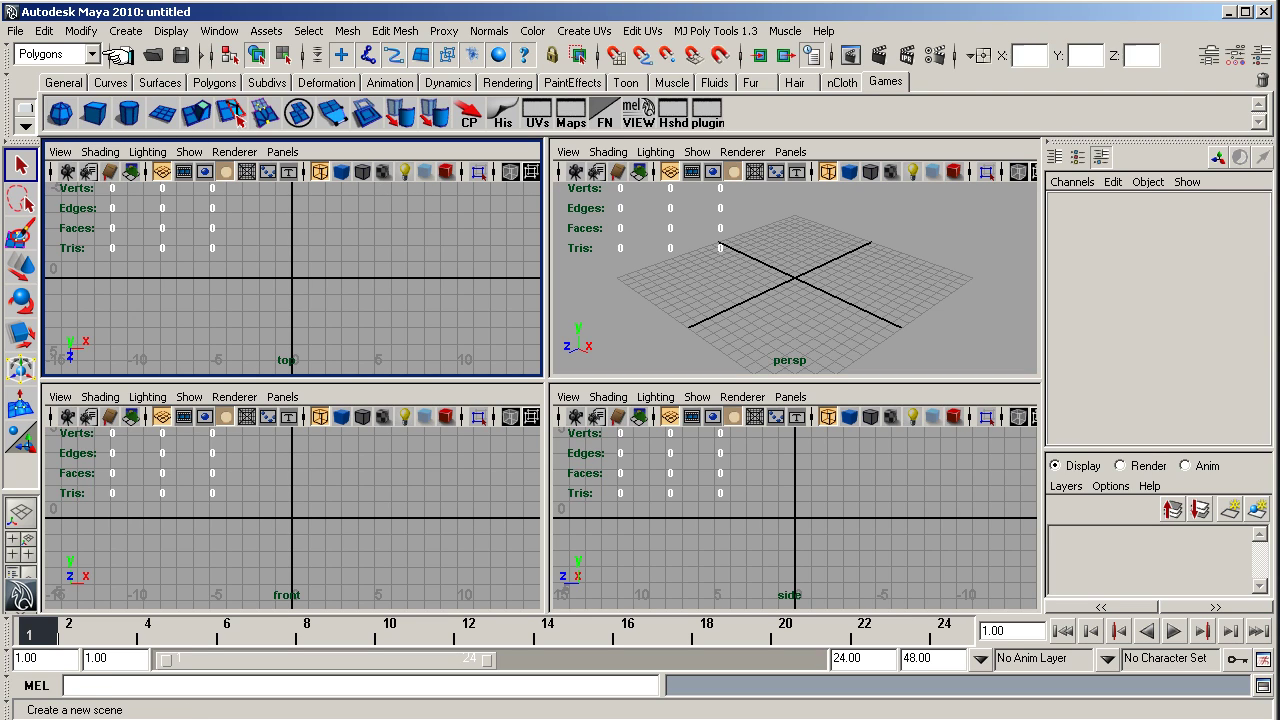
- In the Shelf Editor, create a new shelf and name it custom
{"action": "left_click", "coordinate": [166, 31]}
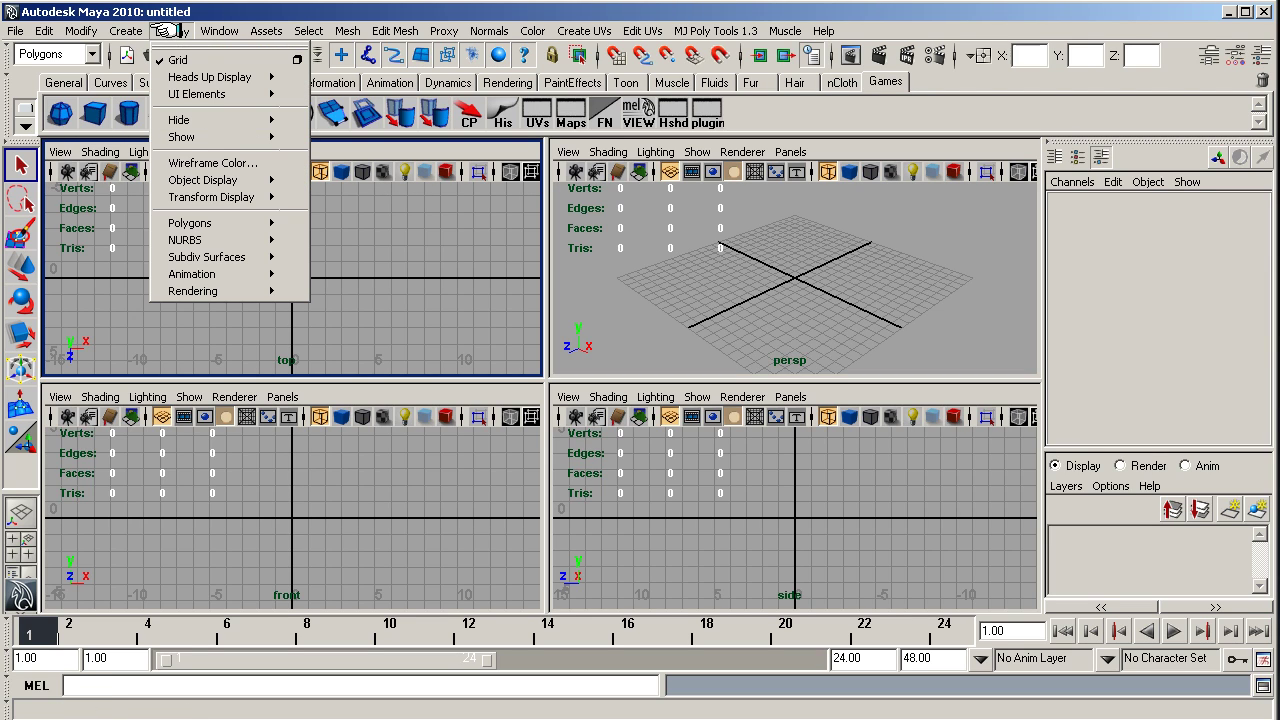
{"action": "mouse_move", "coordinate": [205, 31]}
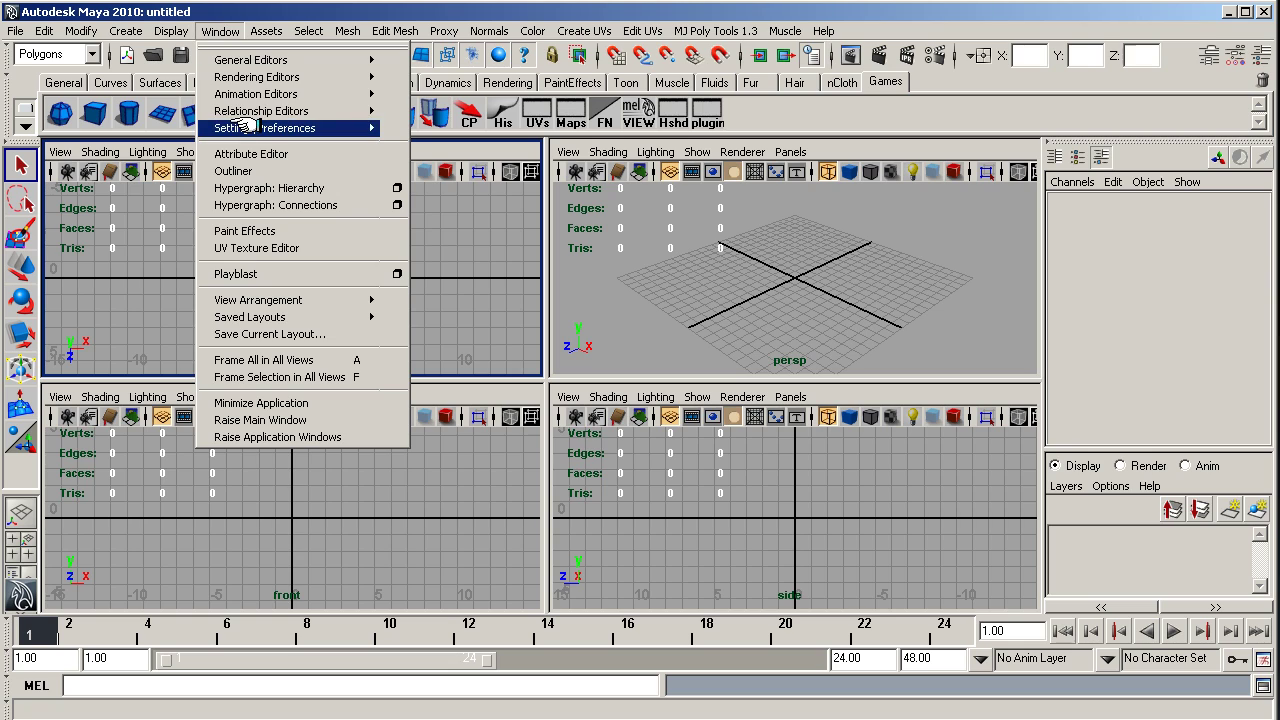
{"action": "mouse_move", "coordinate": [245, 127]}
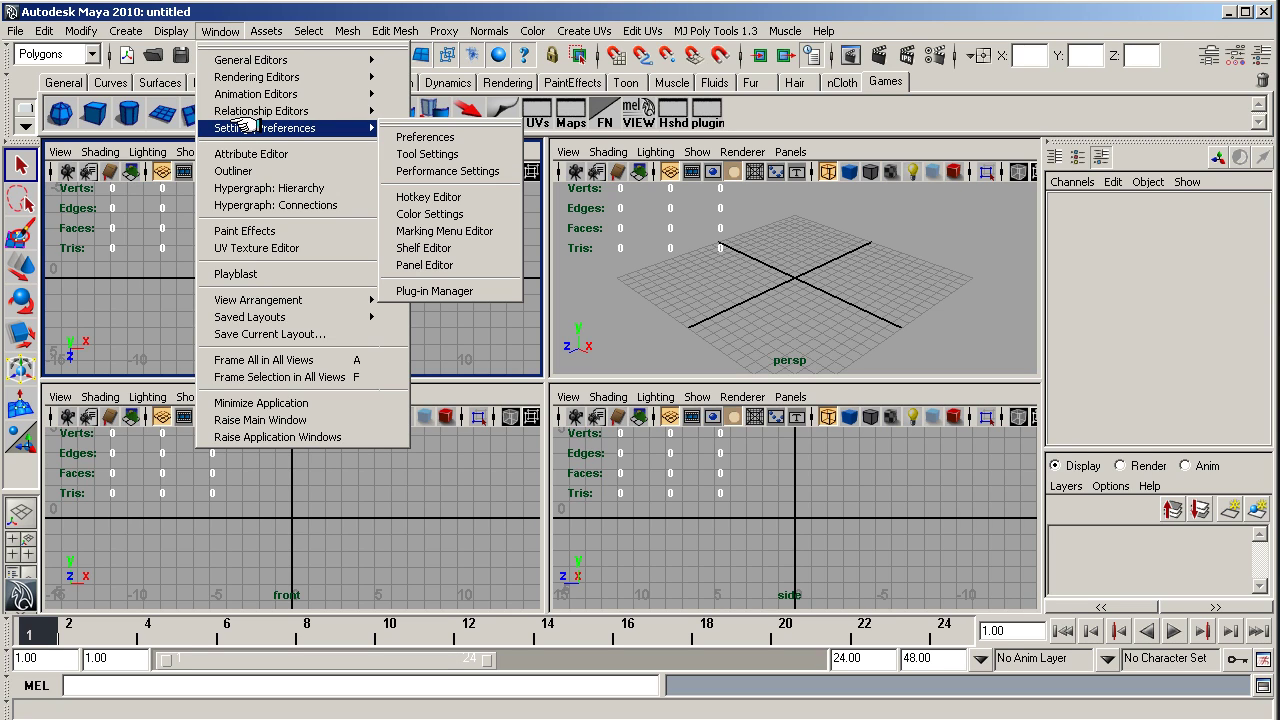
{"action": "left_click", "coordinate": [430, 248]}
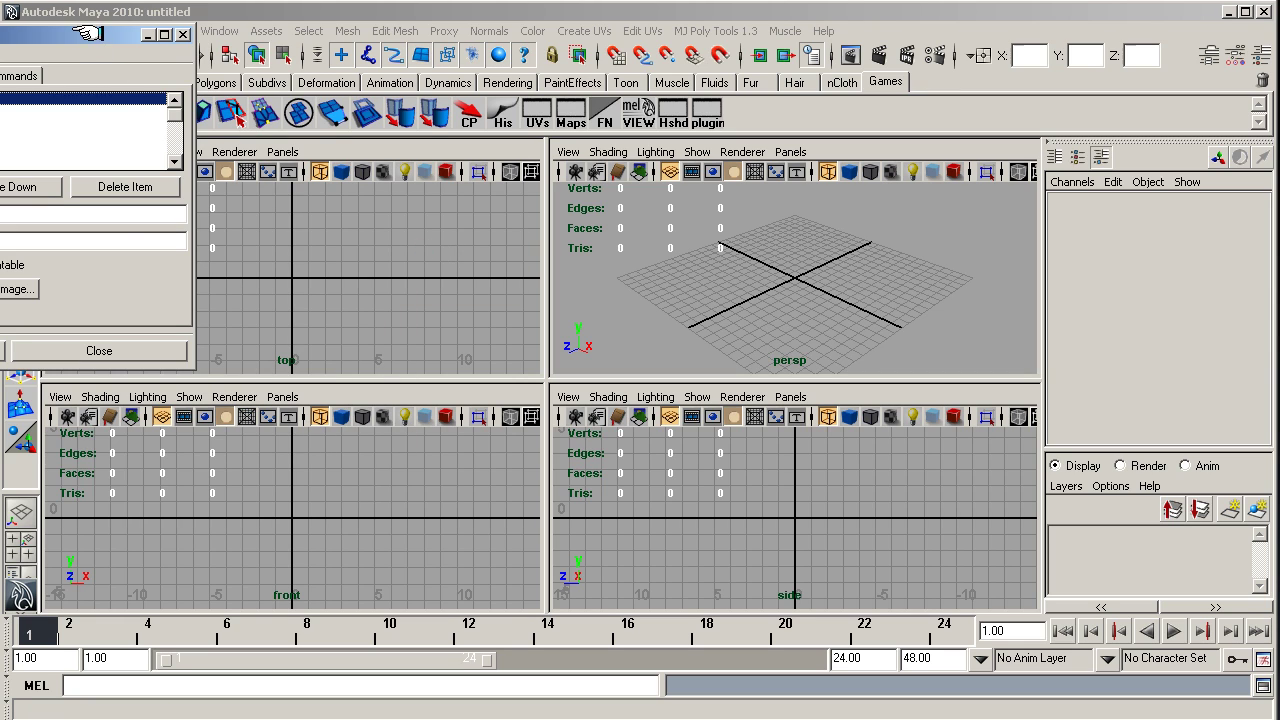
{"action": "left_click_drag", "start_coordinate": [84, 38], "coordinate": [495, 173]}
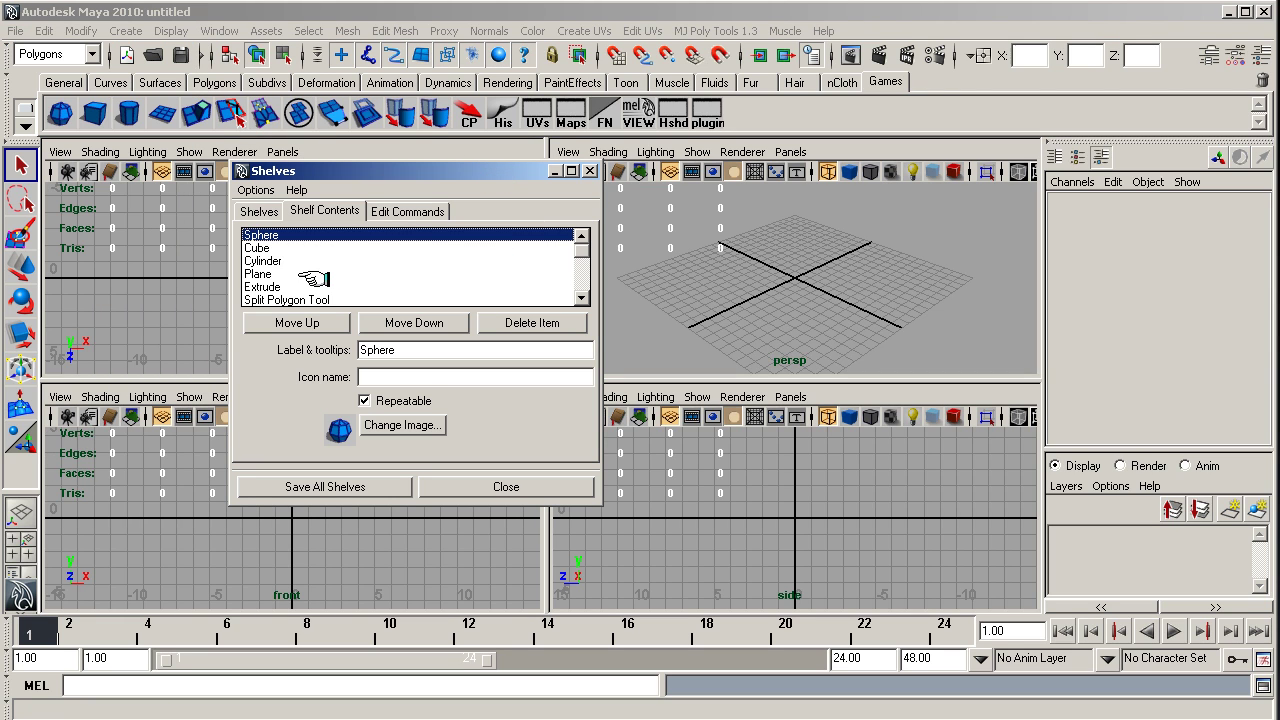
{"action": "left_click", "coordinate": [258, 211]}
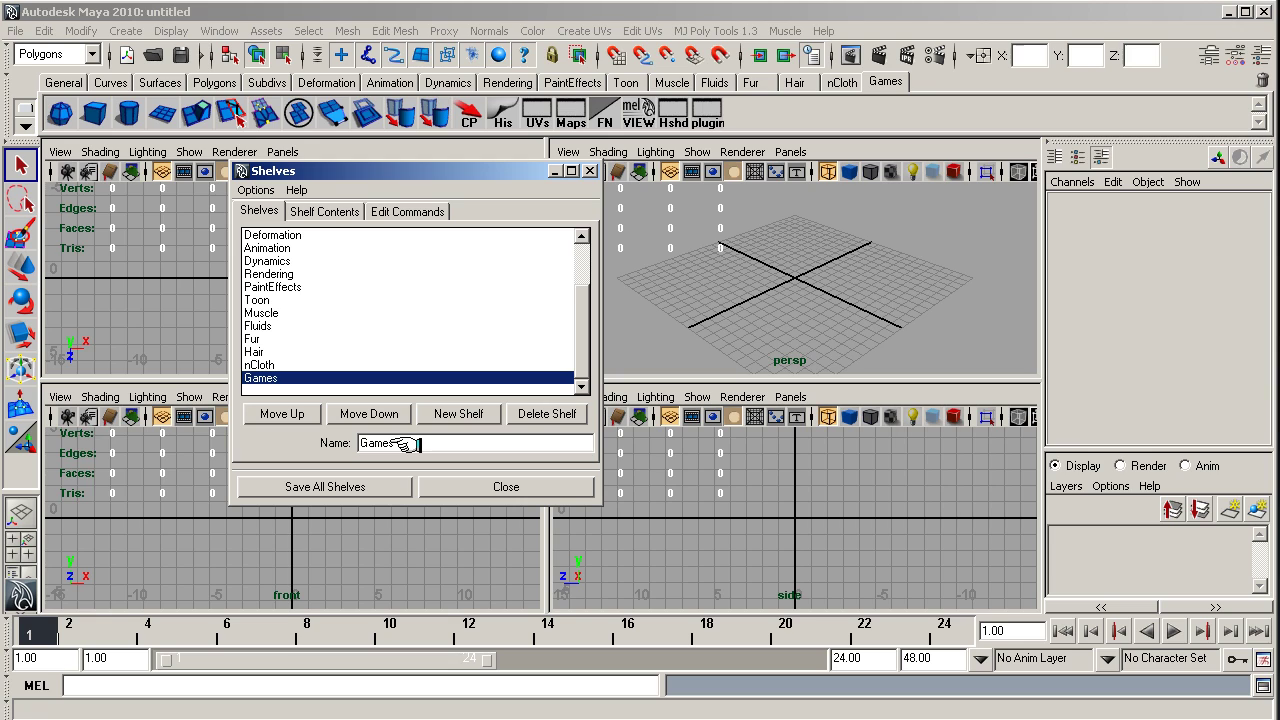
{"action": "left_click", "coordinate": [463, 414]}
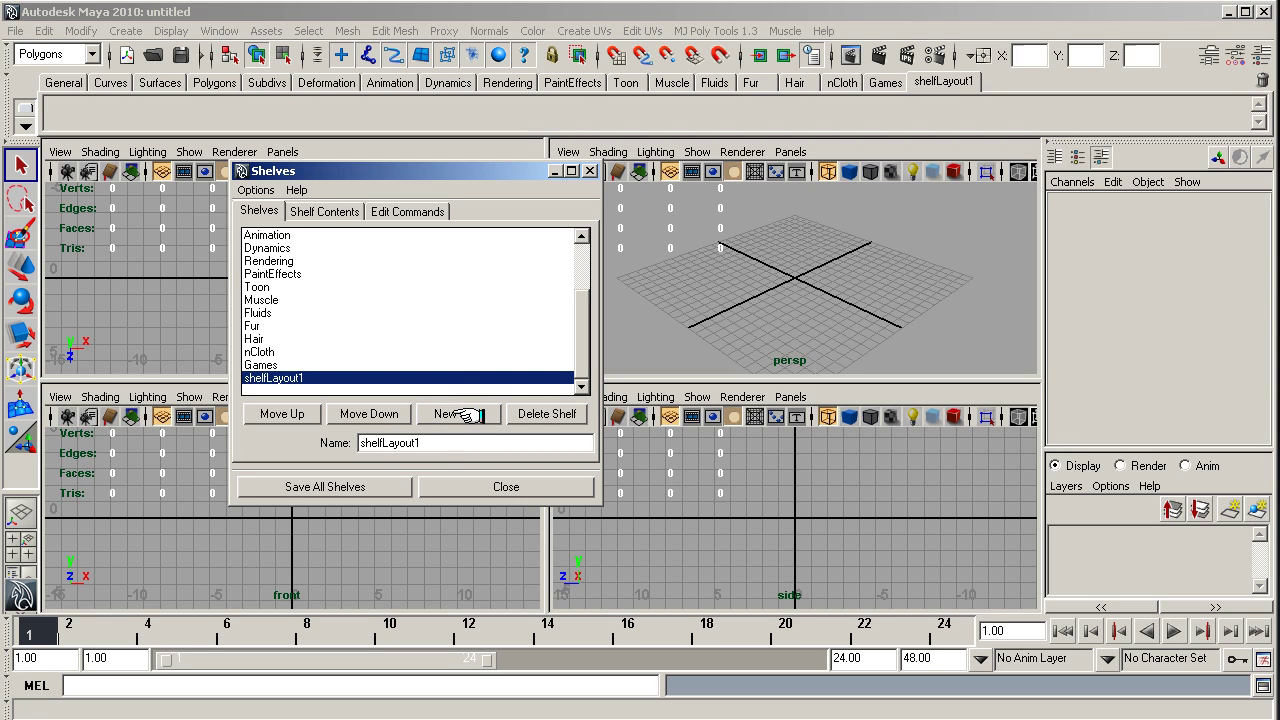
{"action": "left_click_drag", "start_coordinate": [446, 443], "coordinate": [313, 442]}
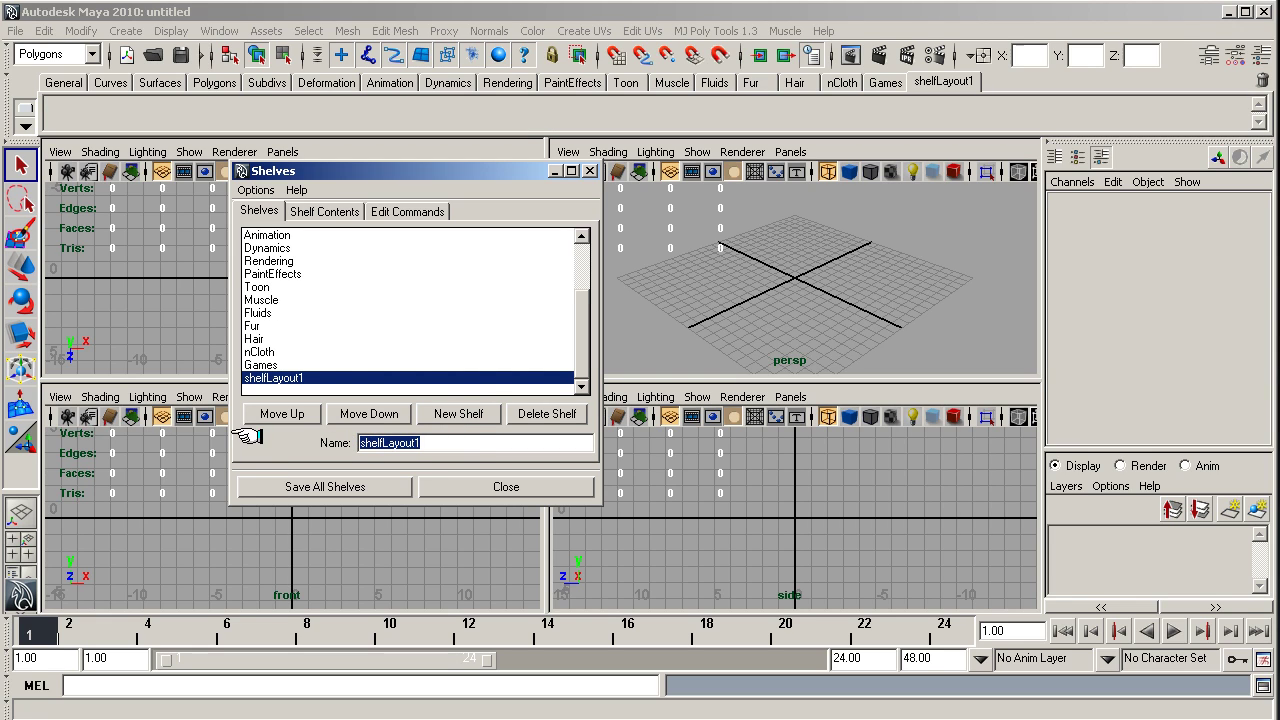
{"action": "type", "text": "custom"}
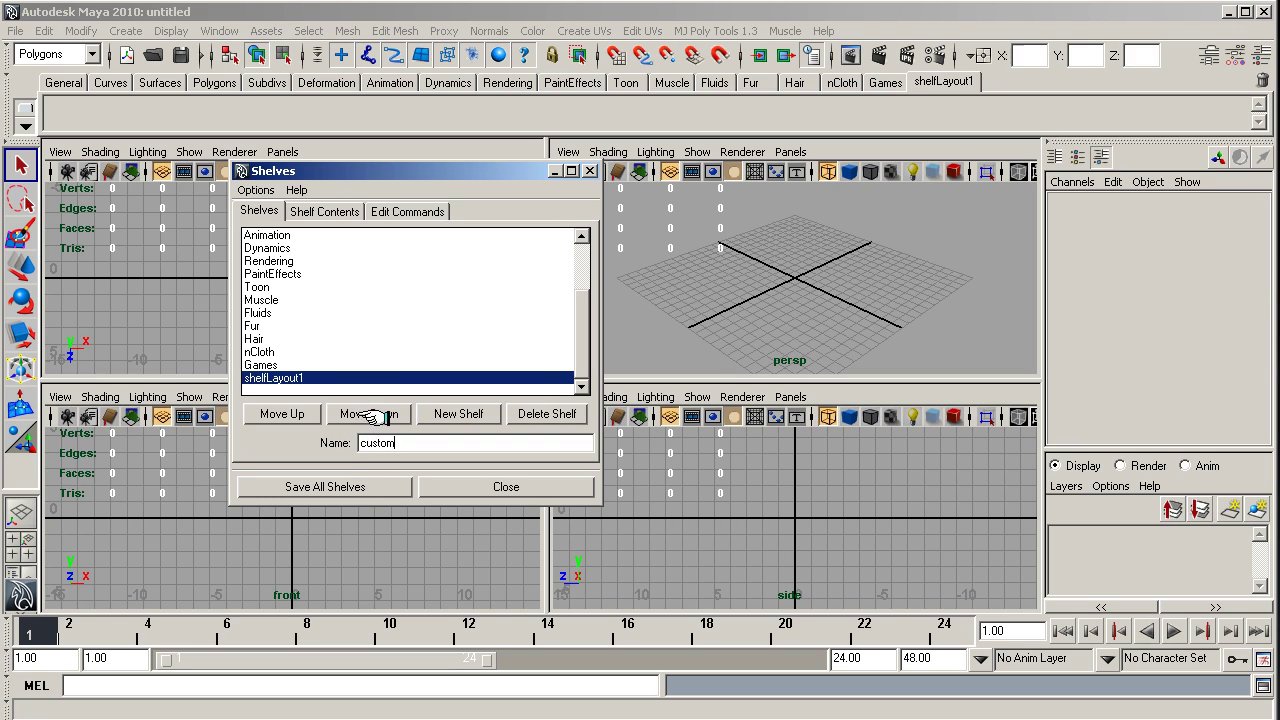
{"action": "left_click", "coordinate": [455, 486]}
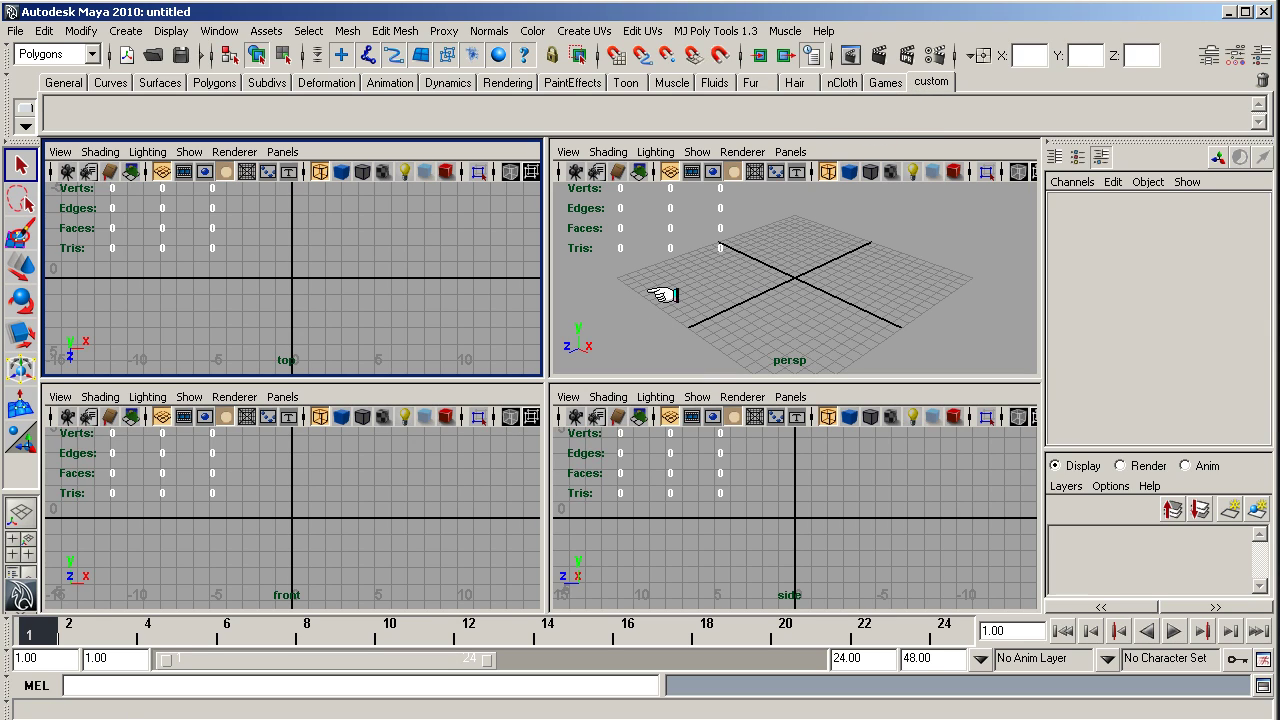
{"action": "left_click", "coordinate": [878, 82]}
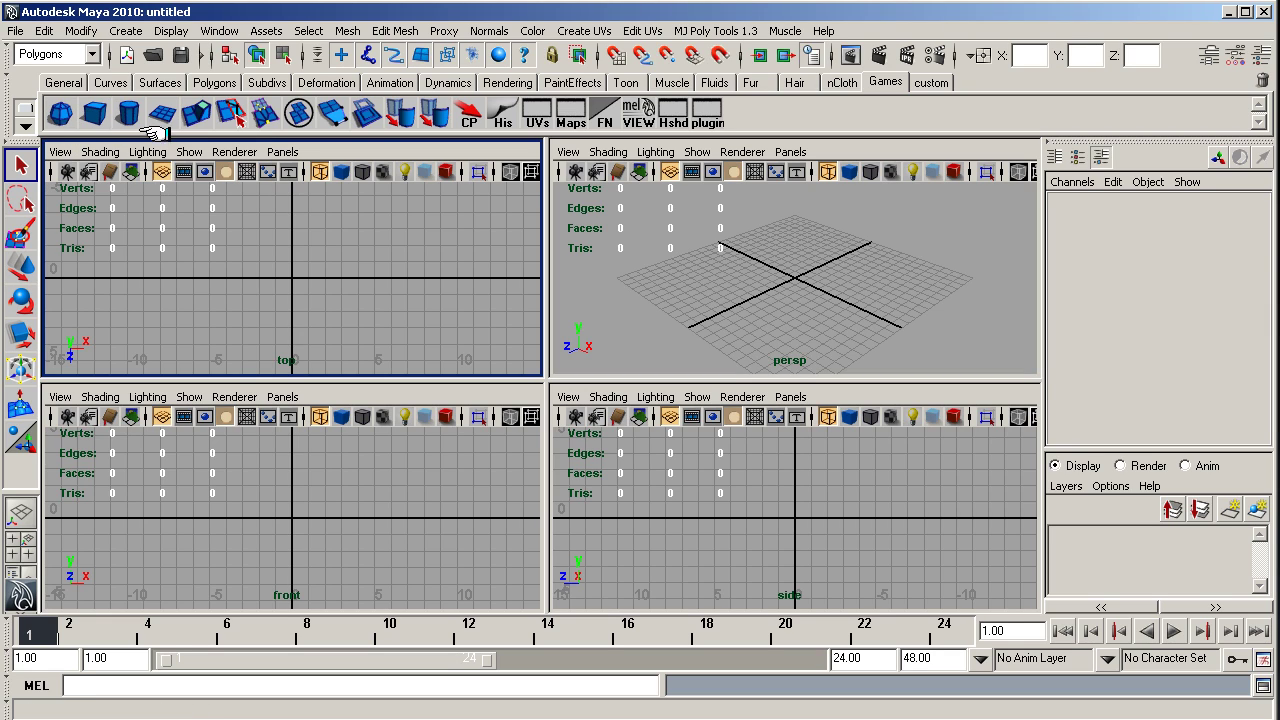
{"action": "left_click", "coordinate": [930, 82]}
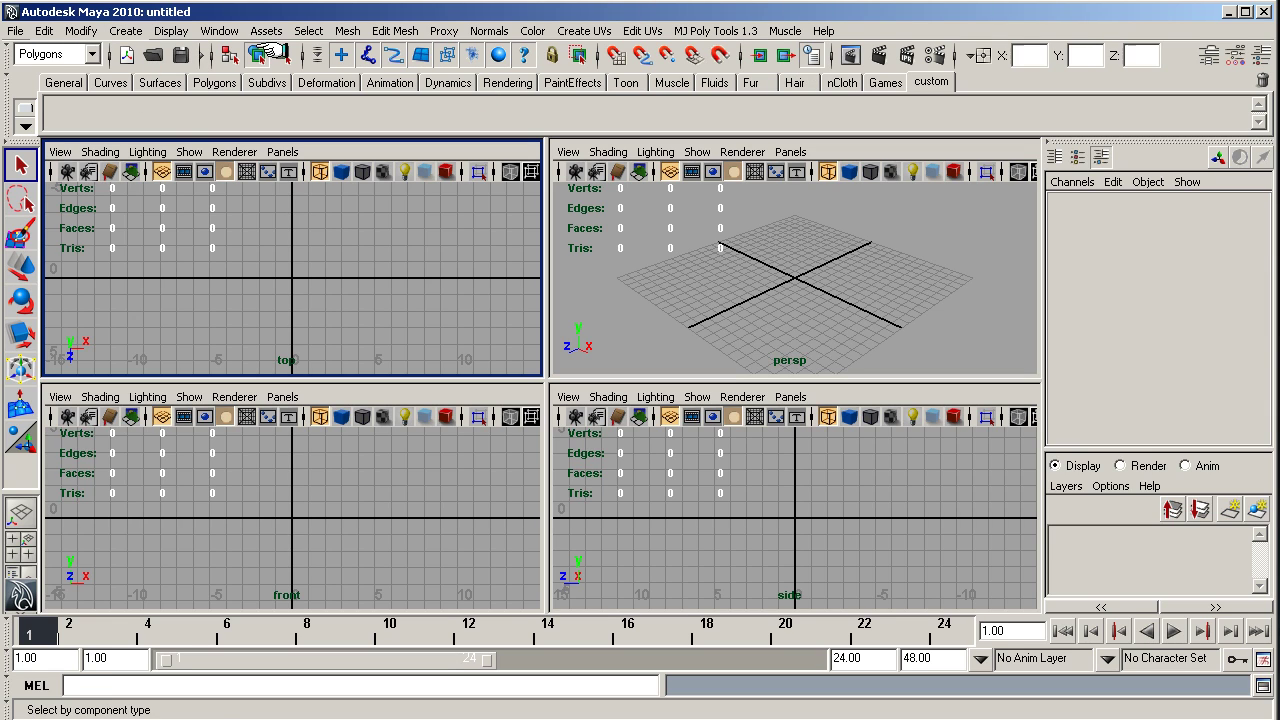
- Add polygon sphere and cube buttons to the custom shelf
{"action": "left_click", "coordinate": [120, 31]}
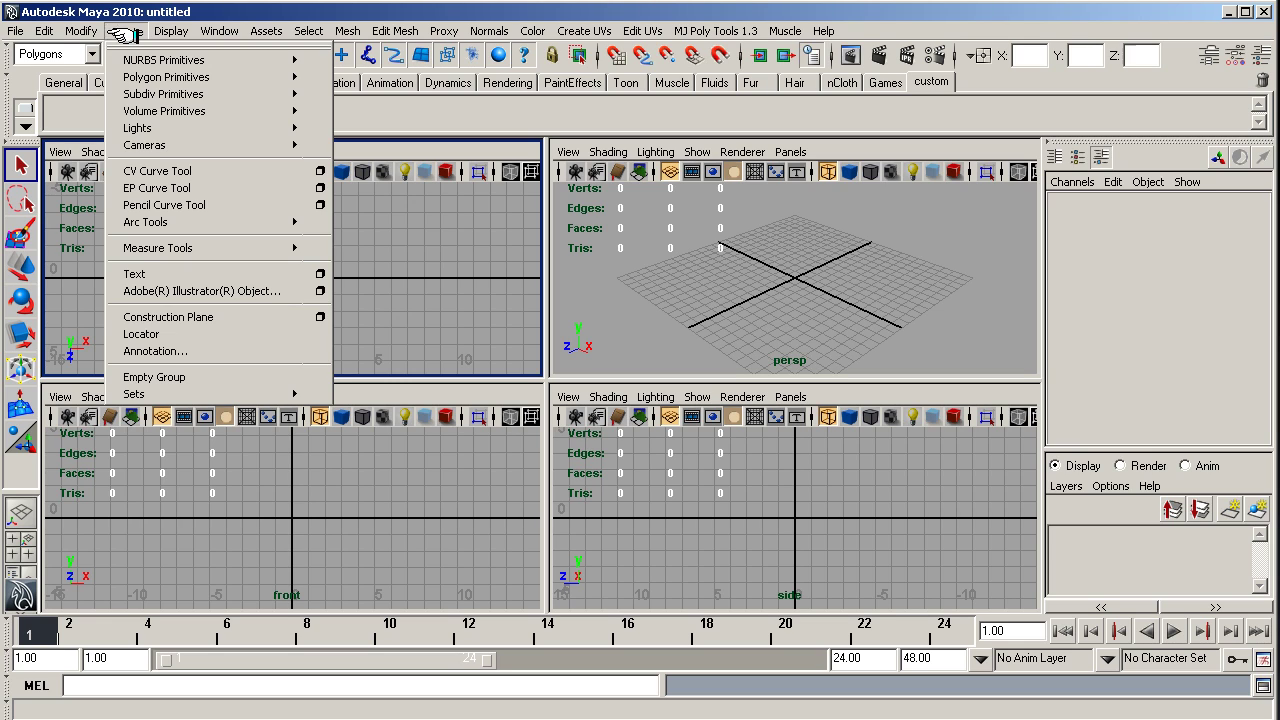
{"action": "mouse_move", "coordinate": [131, 60]}
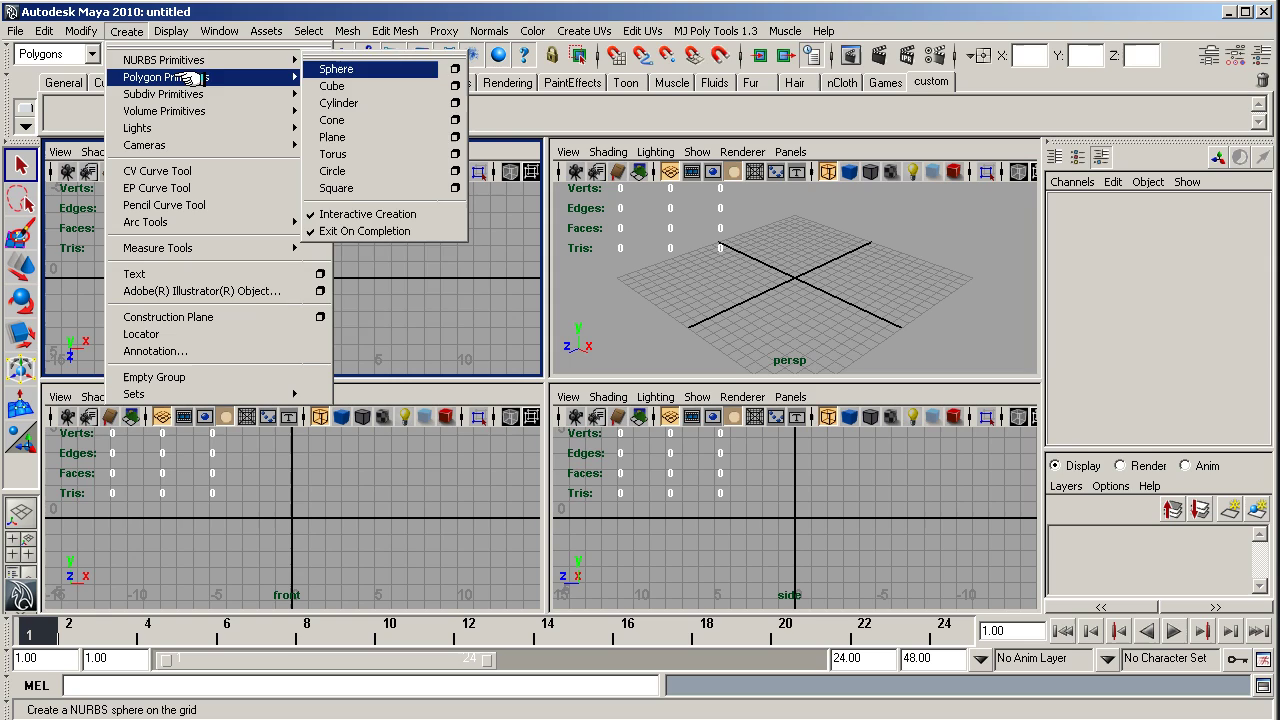
{"action": "mouse_move", "coordinate": [280, 77]}
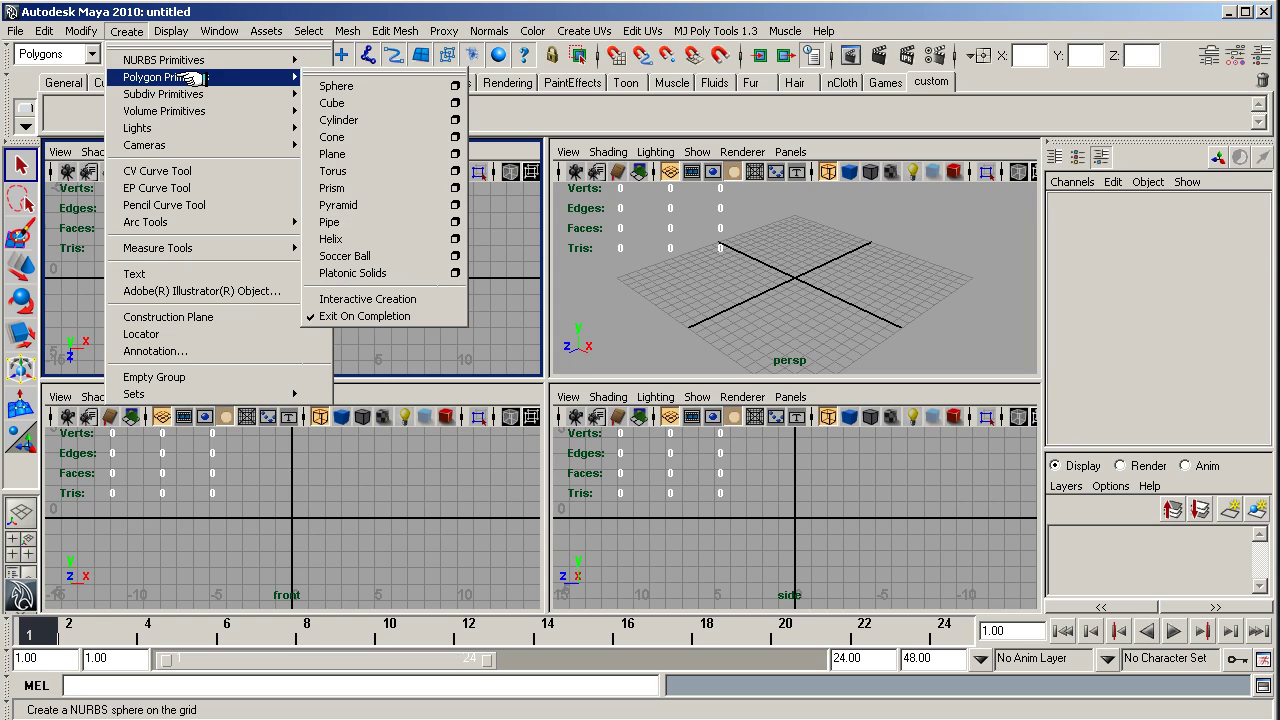
{"action": "left_click", "coordinate": [350, 85]}
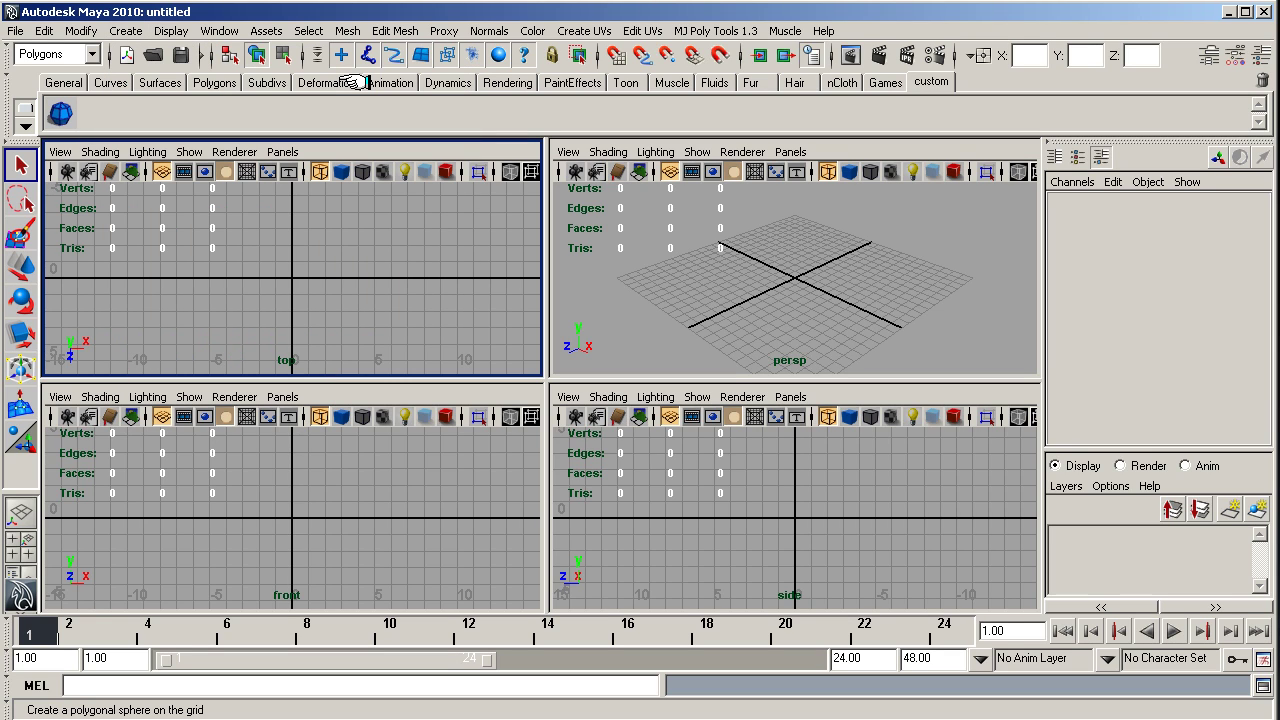
{"action": "left_click", "coordinate": [127, 31]}
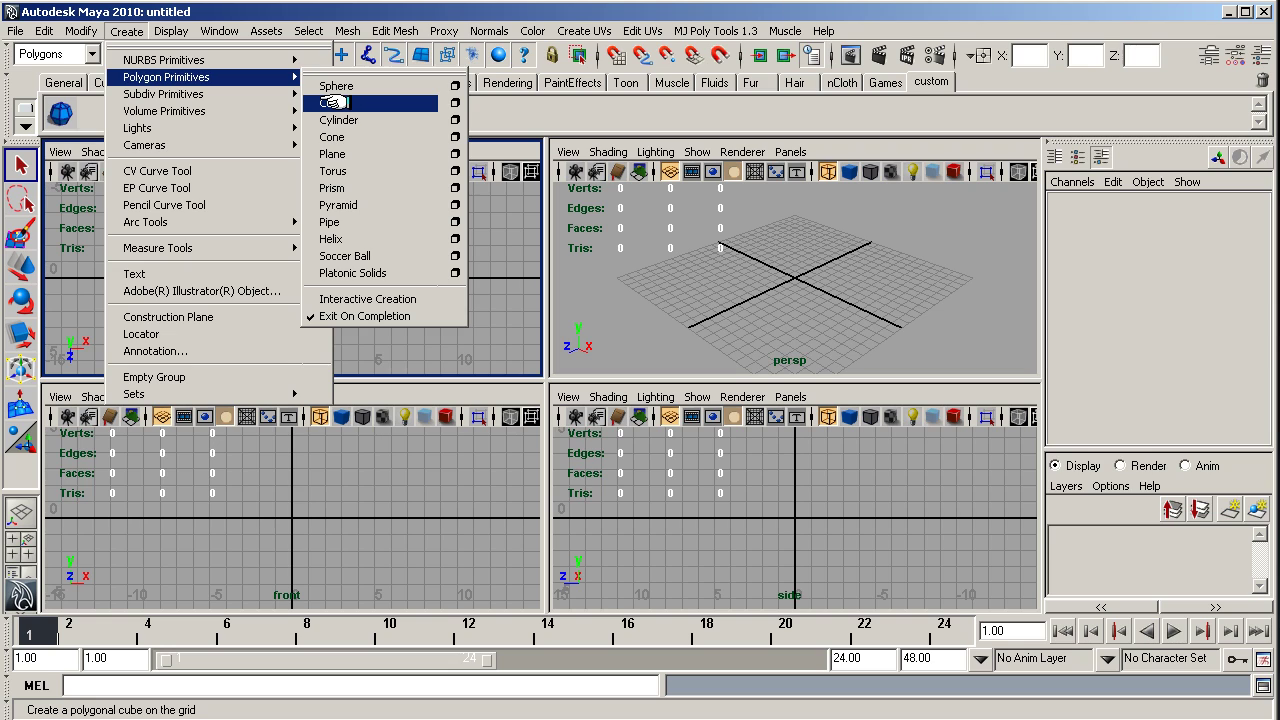
{"action": "left_click", "coordinate": [333, 102], "text": "ctrl+shift"}
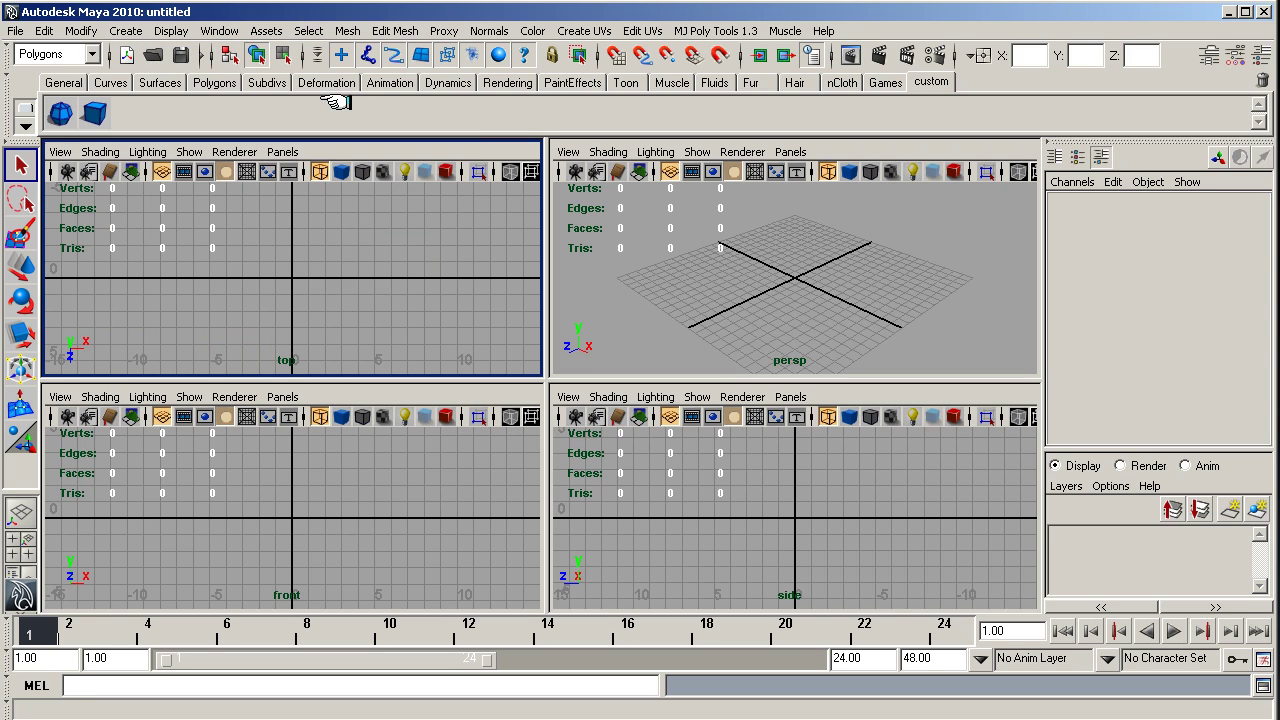
- Create a polygon cylinder and add cylinder and plane buttons to the custom shelf
{"action": "left_click", "coordinate": [126, 31]}
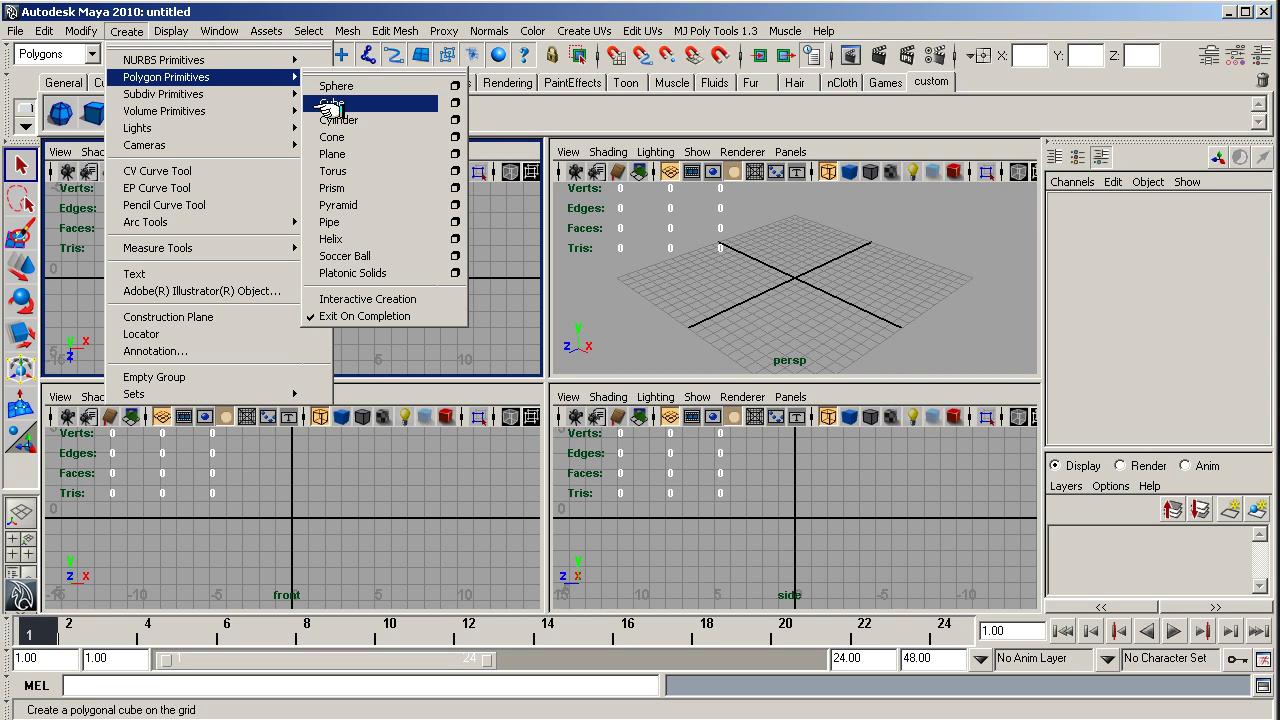
{"action": "left_click", "coordinate": [338, 119]}
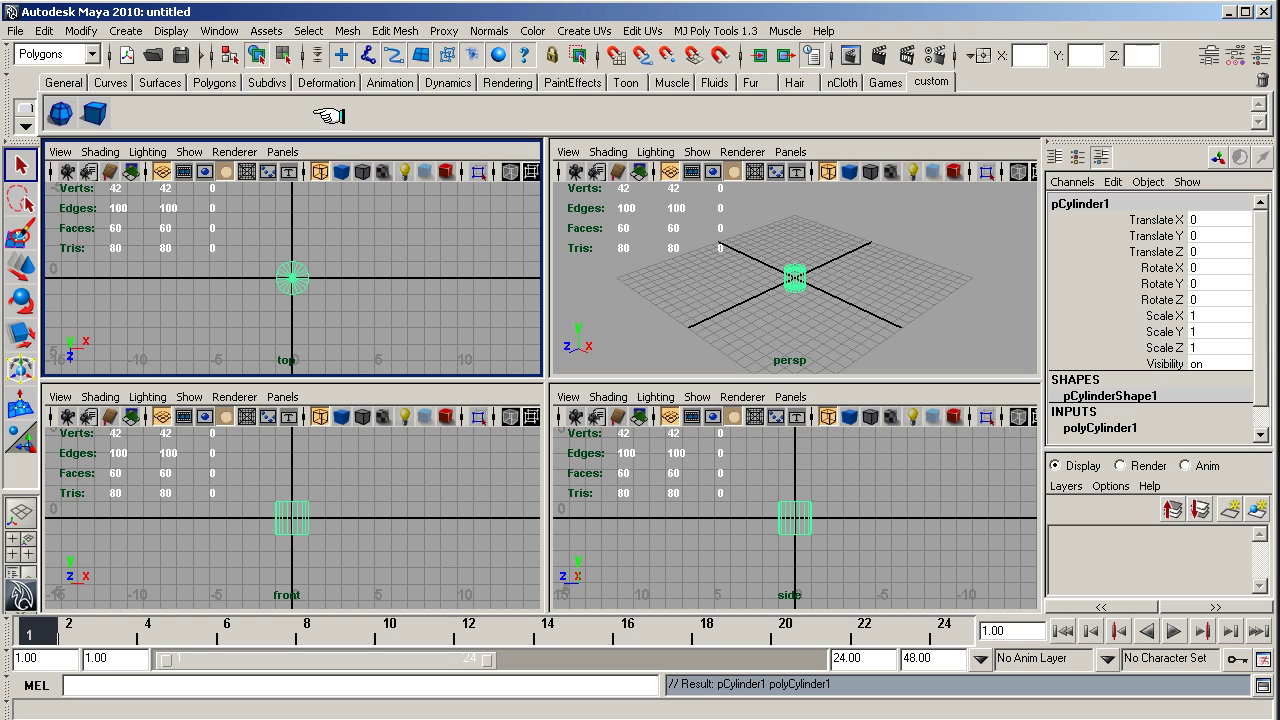
{"action": "left_click", "coordinate": [130, 31]}
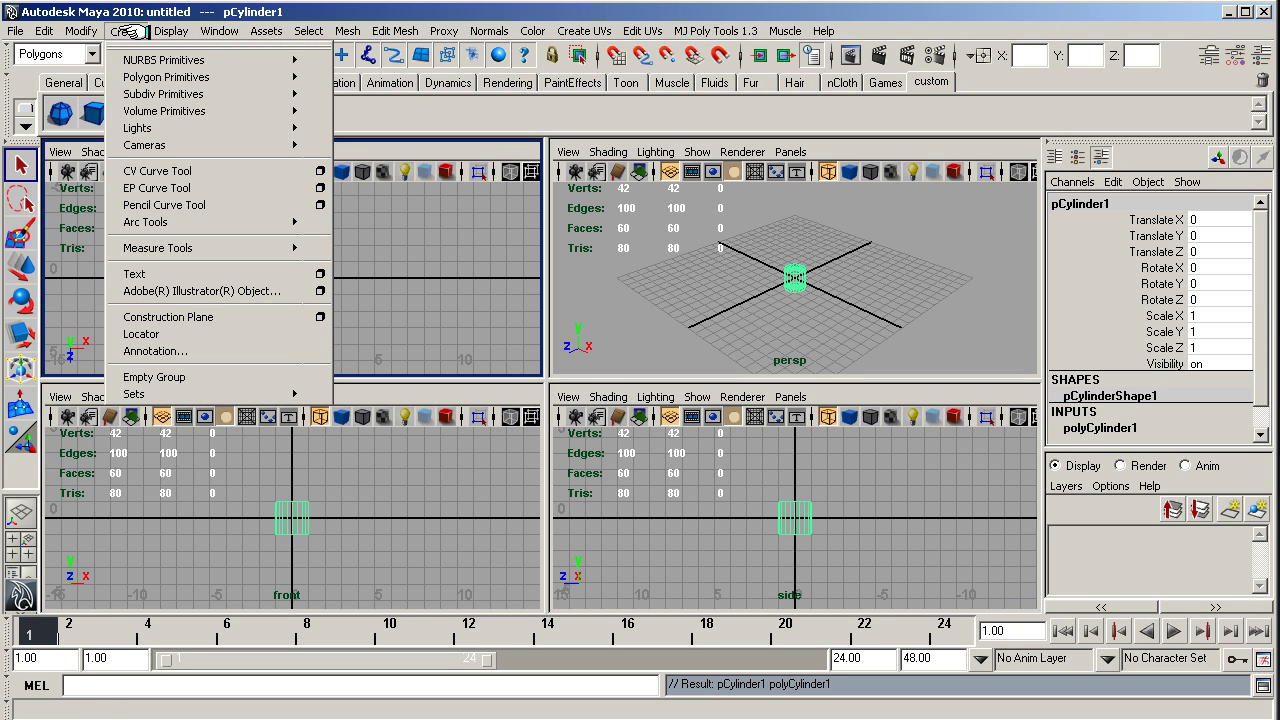
{"action": "mouse_move", "coordinate": [148, 77]}
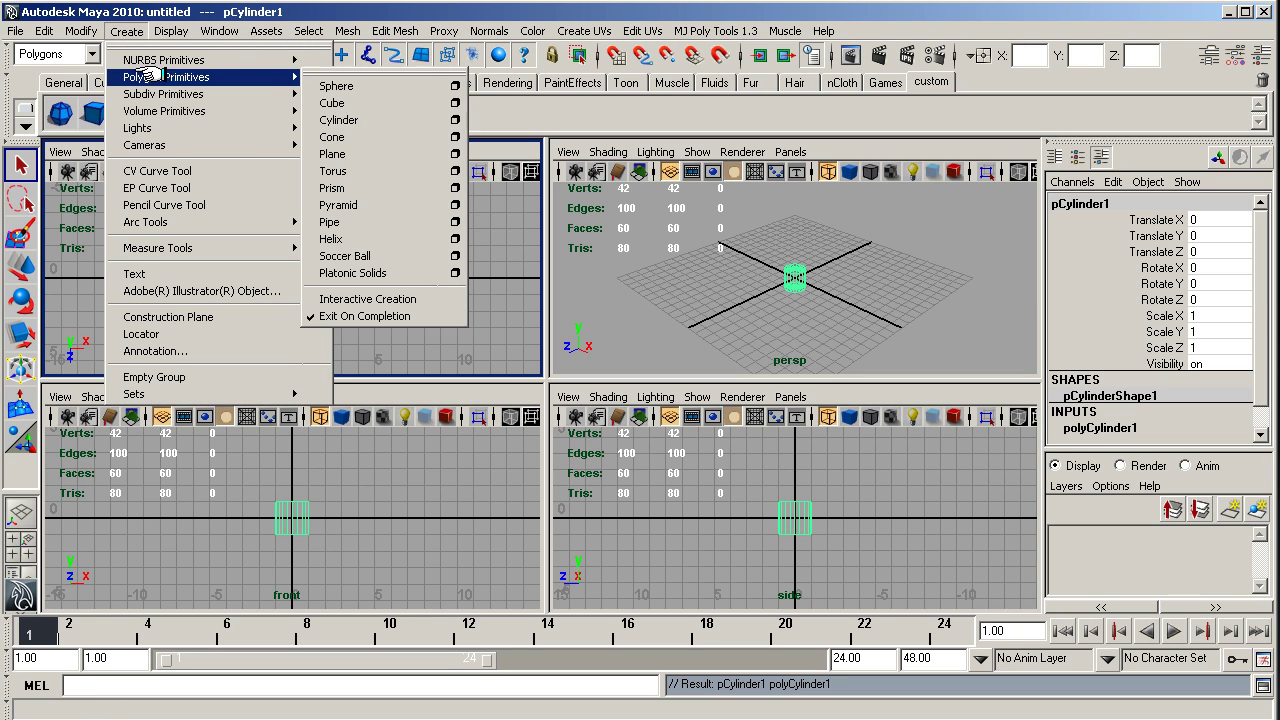
{"action": "left_click", "coordinate": [345, 121]}
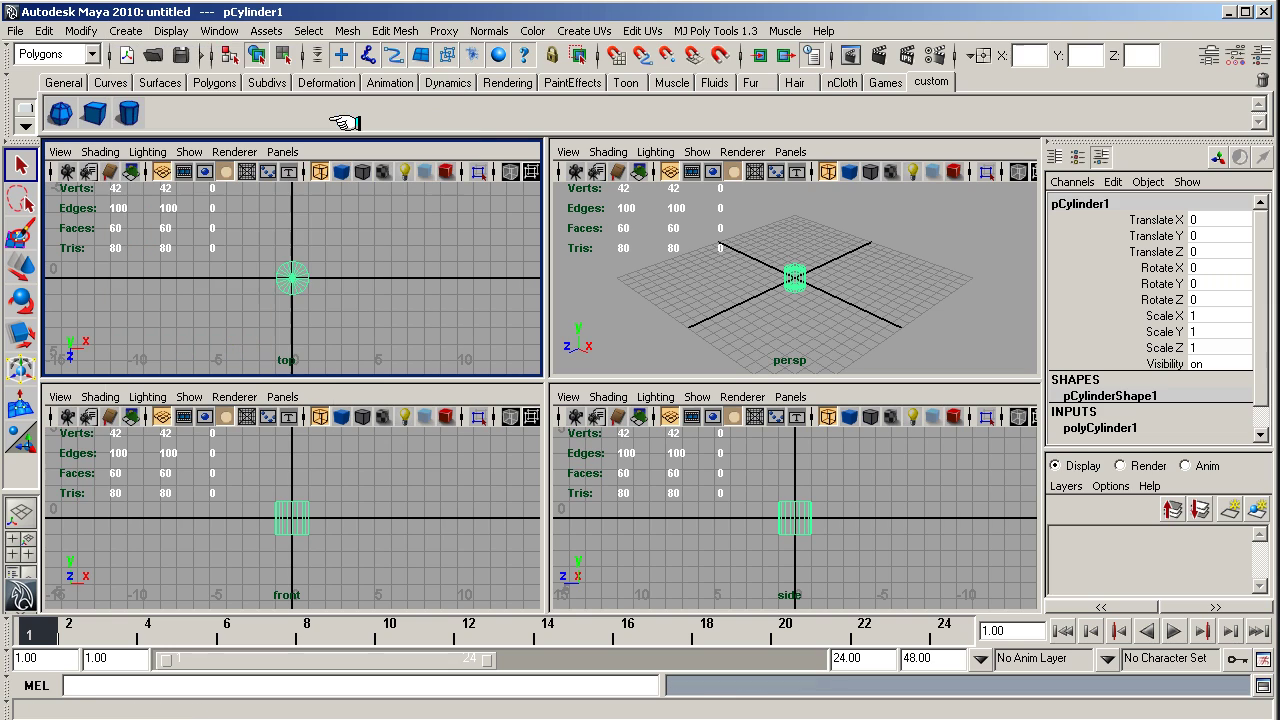
{"action": "left_click", "coordinate": [170, 31]}
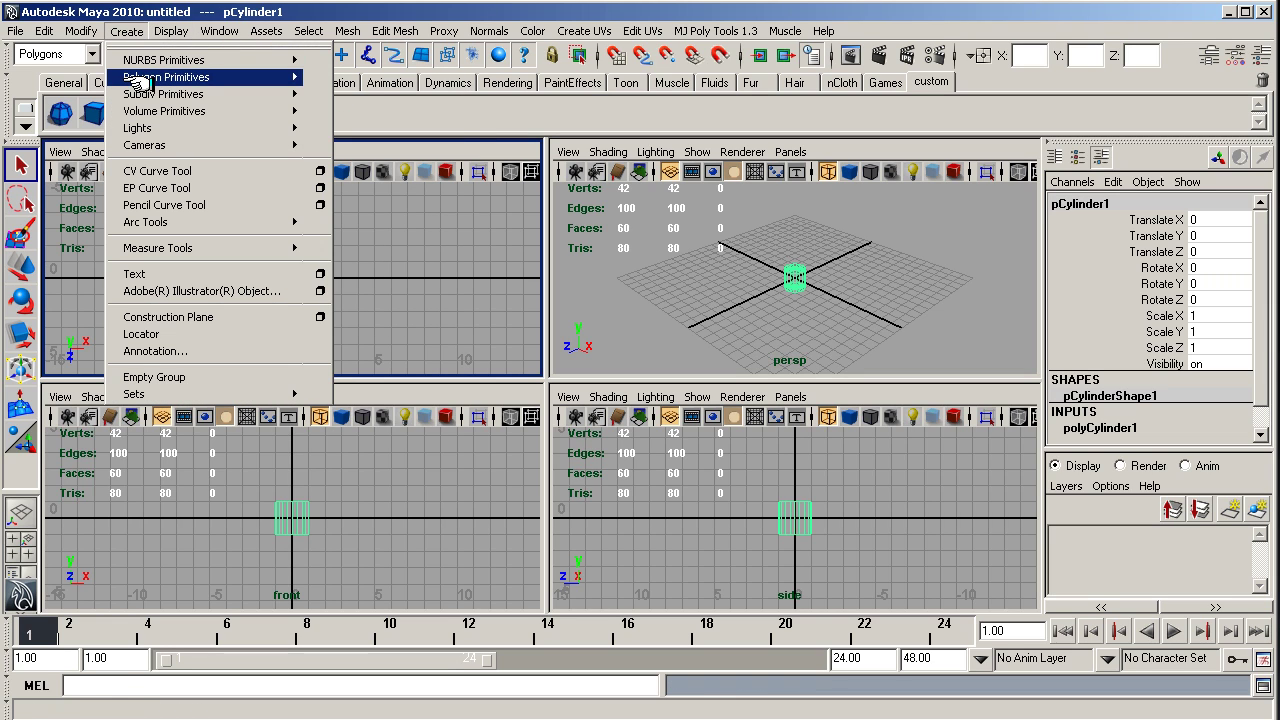
{"action": "mouse_move", "coordinate": [140, 77]}
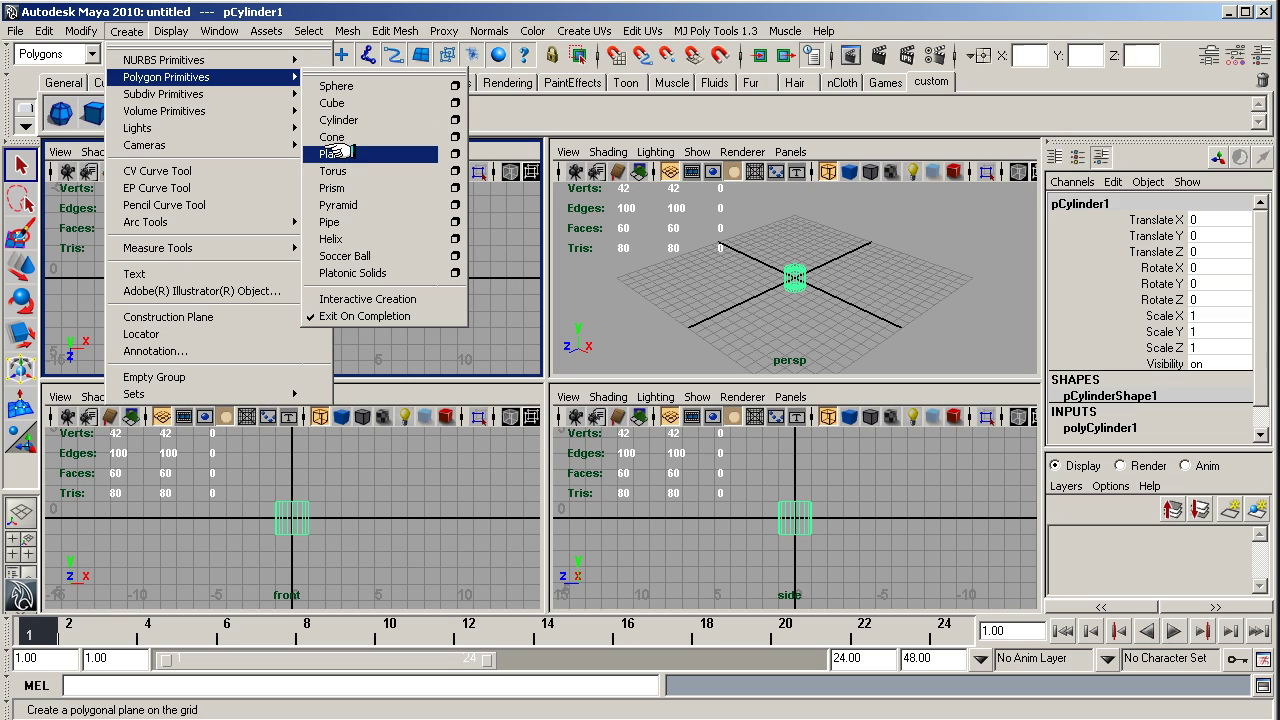
{"action": "key", "text": "Escape"}
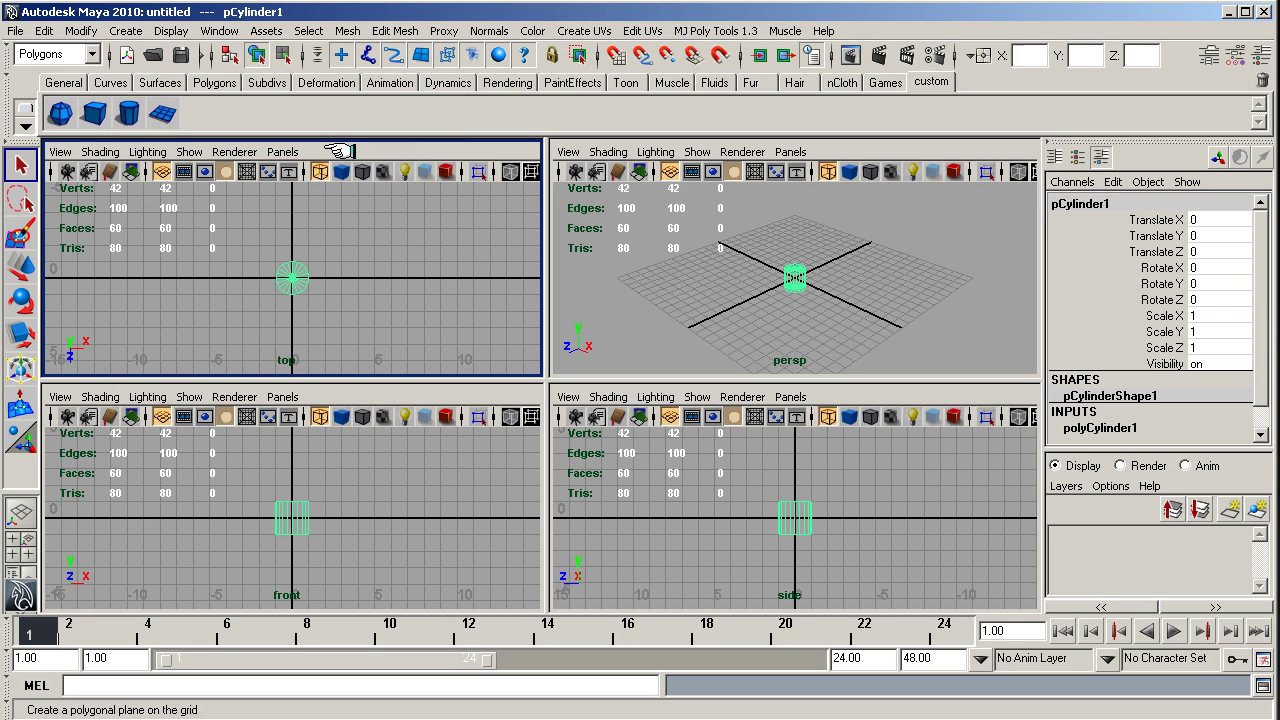
- Compare with the Games shelf, then add an Extrude button to the custom shelf
{"action": "left_click", "coordinate": [884, 81]}
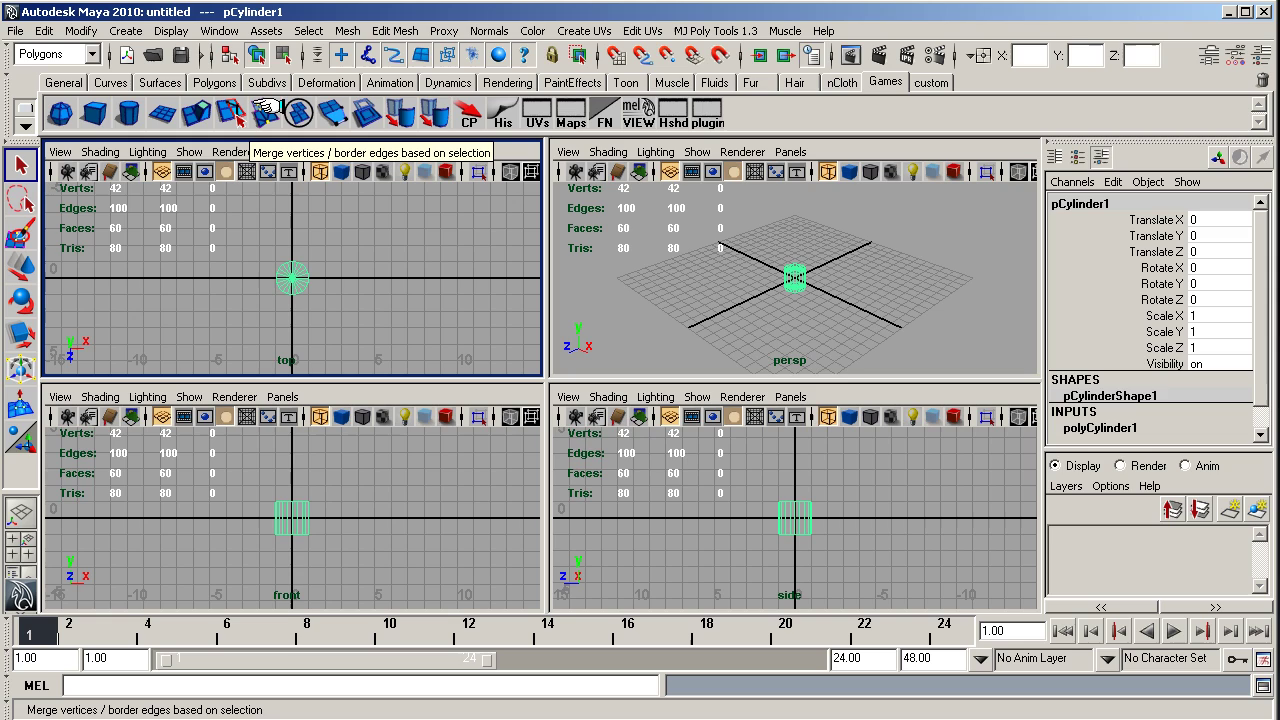
{"action": "left_click", "coordinate": [931, 82]}
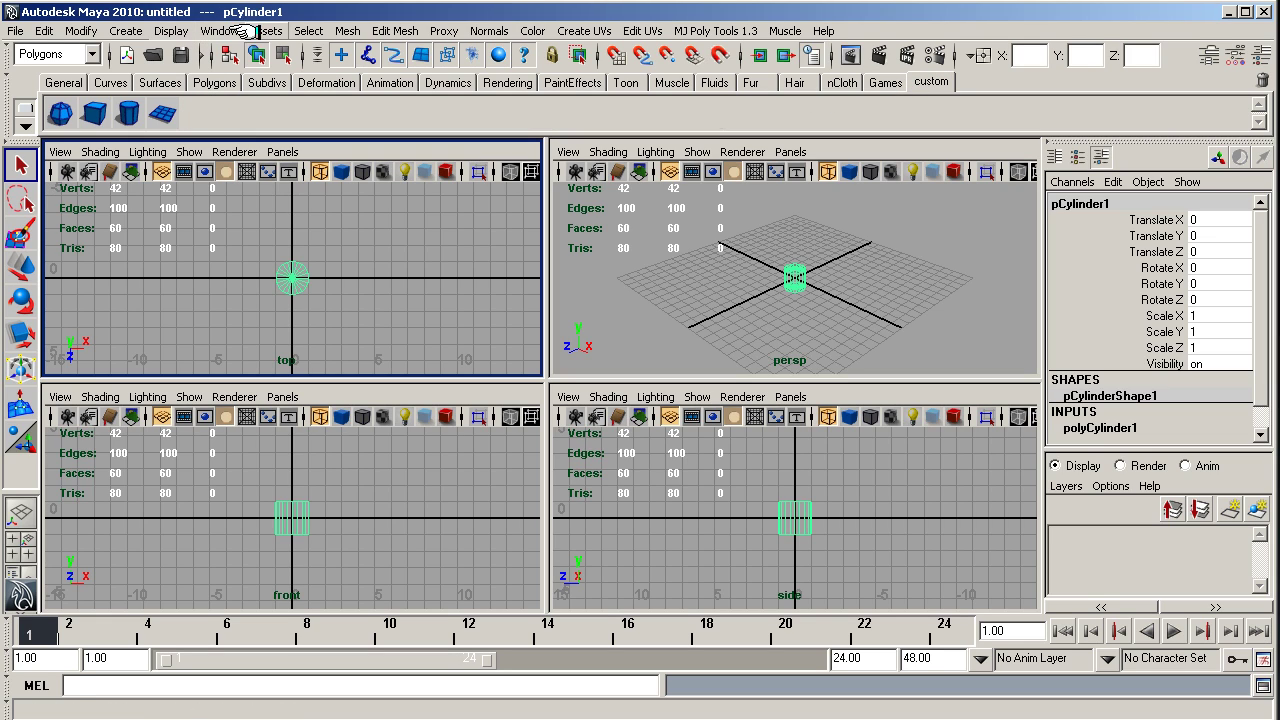
{"action": "left_click", "coordinate": [347, 31]}
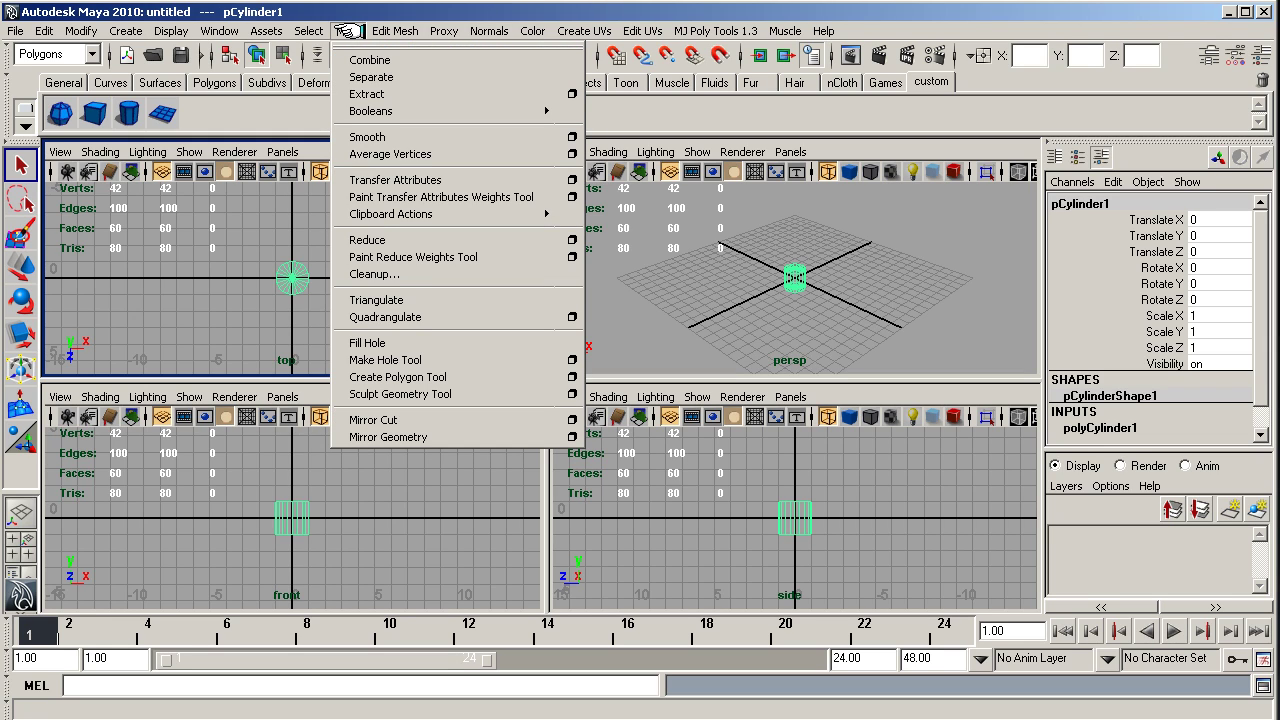
{"action": "mouse_move", "coordinate": [382, 31]}
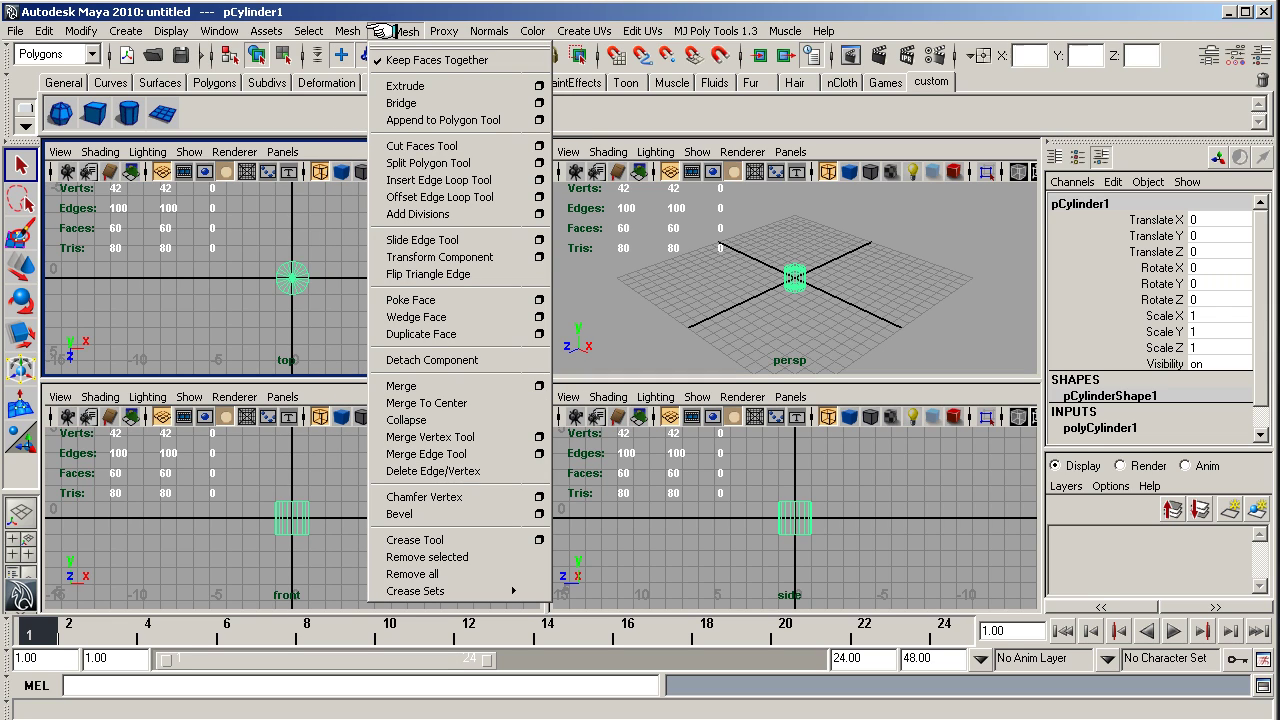
{"action": "left_click", "coordinate": [397, 87], "text": "ctrl+shift"}
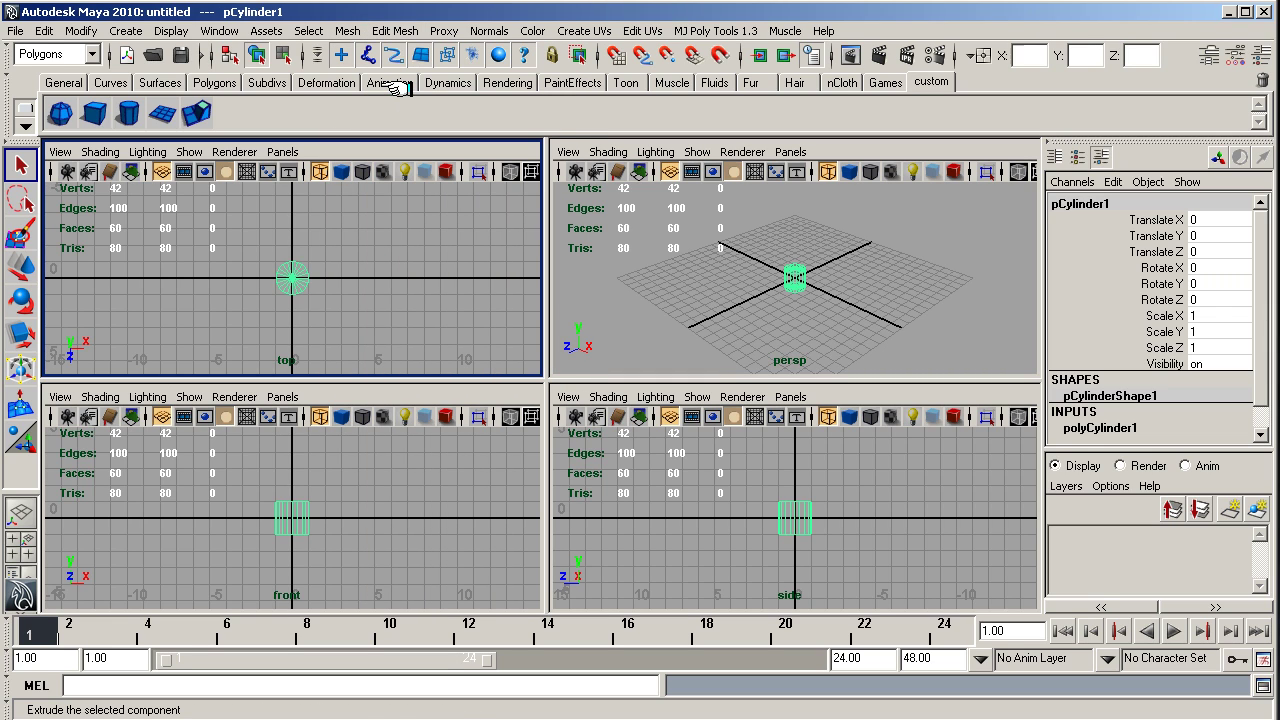
- Add Split Polygon Tool and Merge buttons, checking the Games shelf between them
{"action": "left_click", "coordinate": [388, 31]}
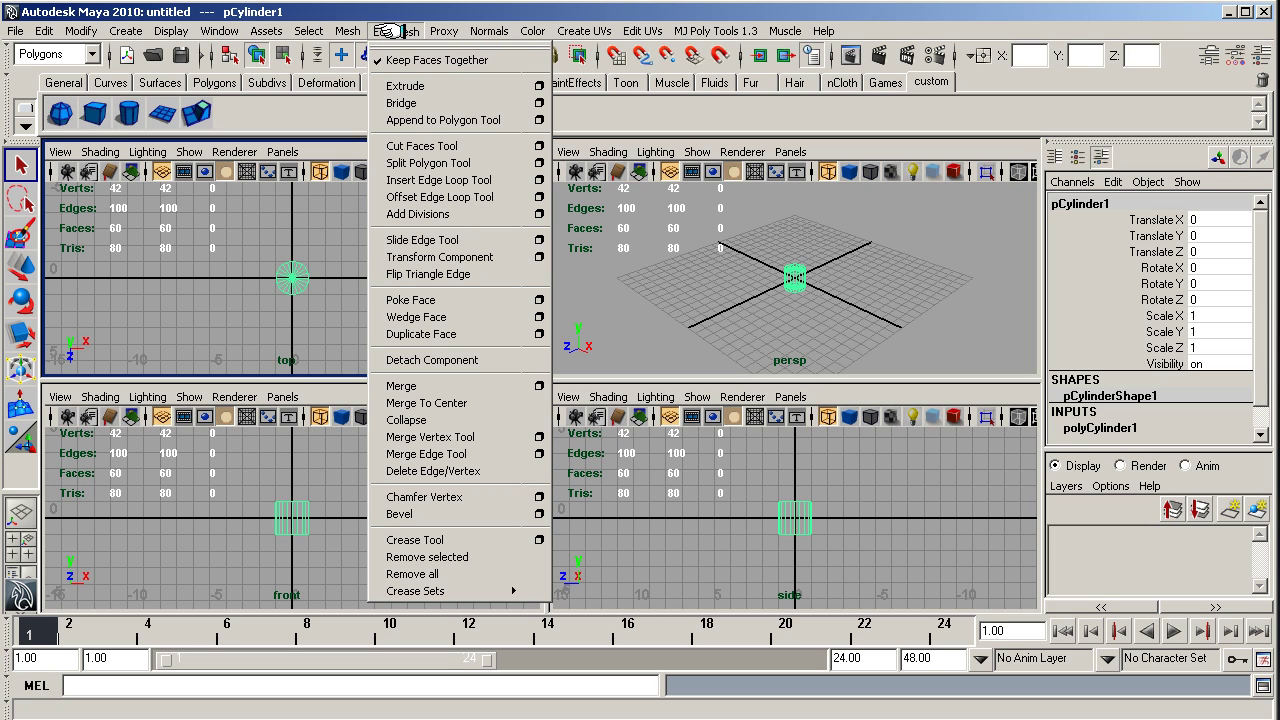
{"action": "left_click", "coordinate": [430, 162]}
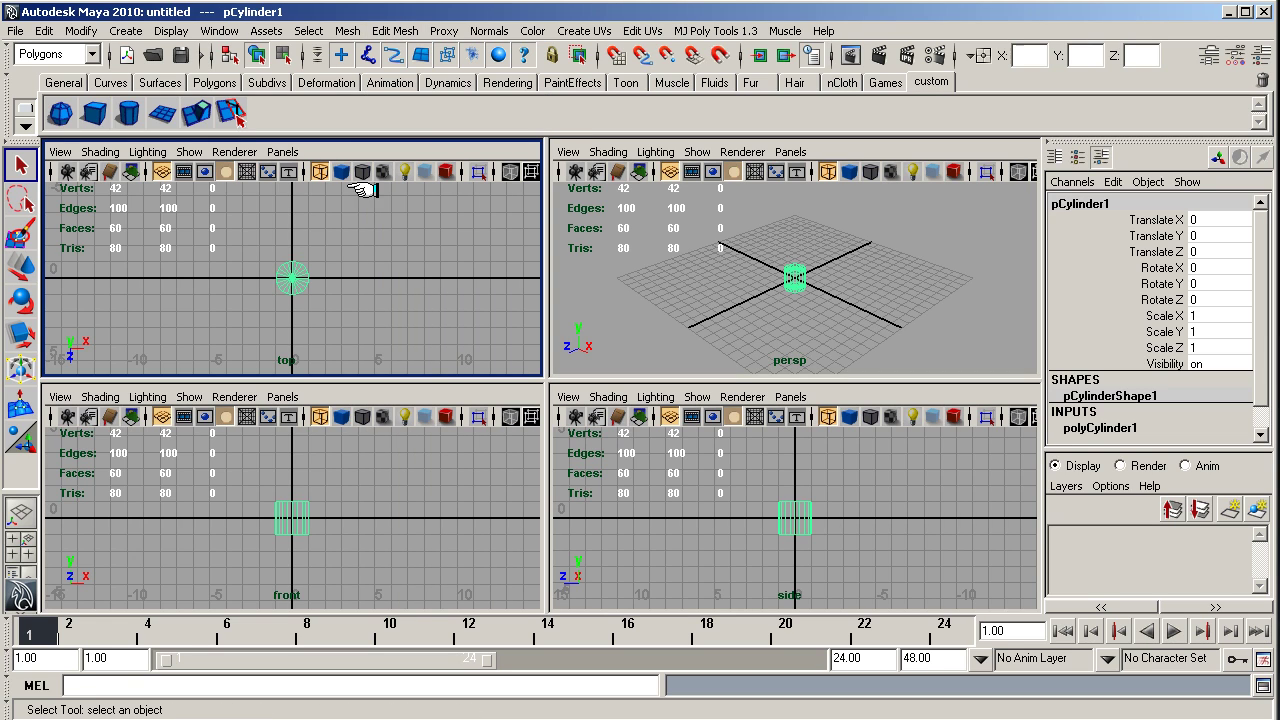
{"action": "left_click", "coordinate": [885, 82]}
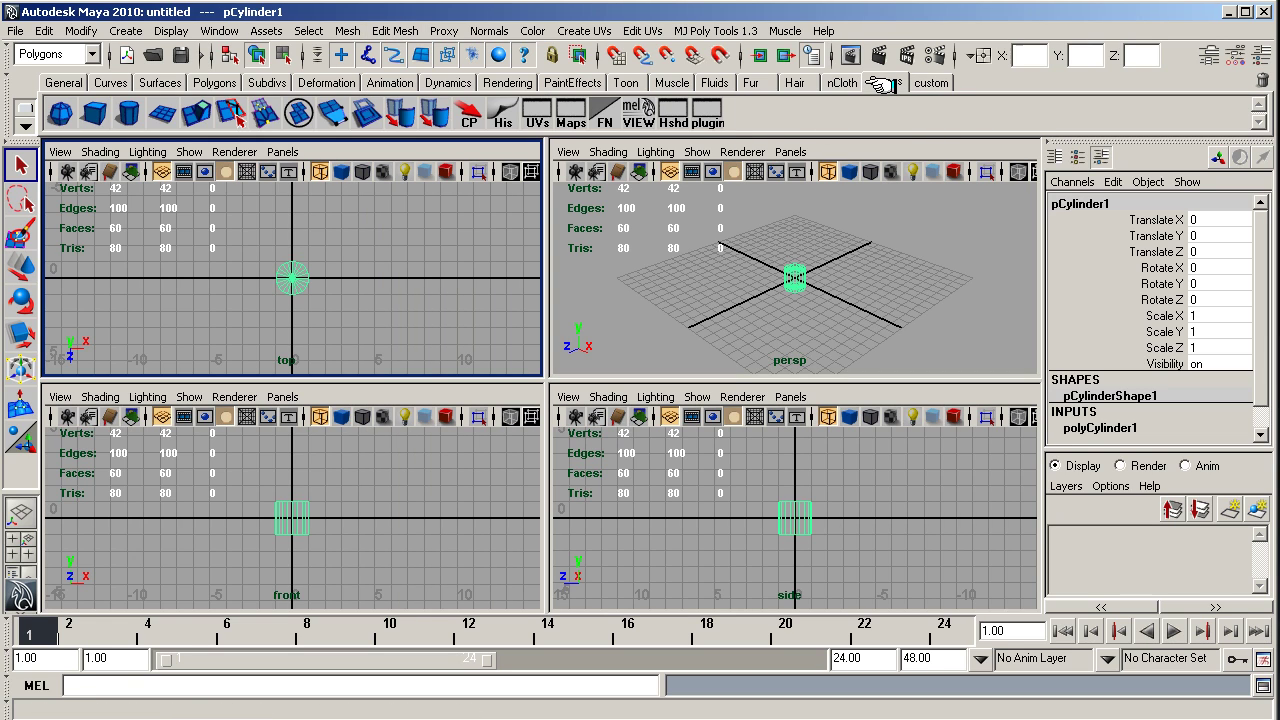
{"action": "left_click", "coordinate": [929, 82]}
{"action": "left_click", "coordinate": [384, 31]}
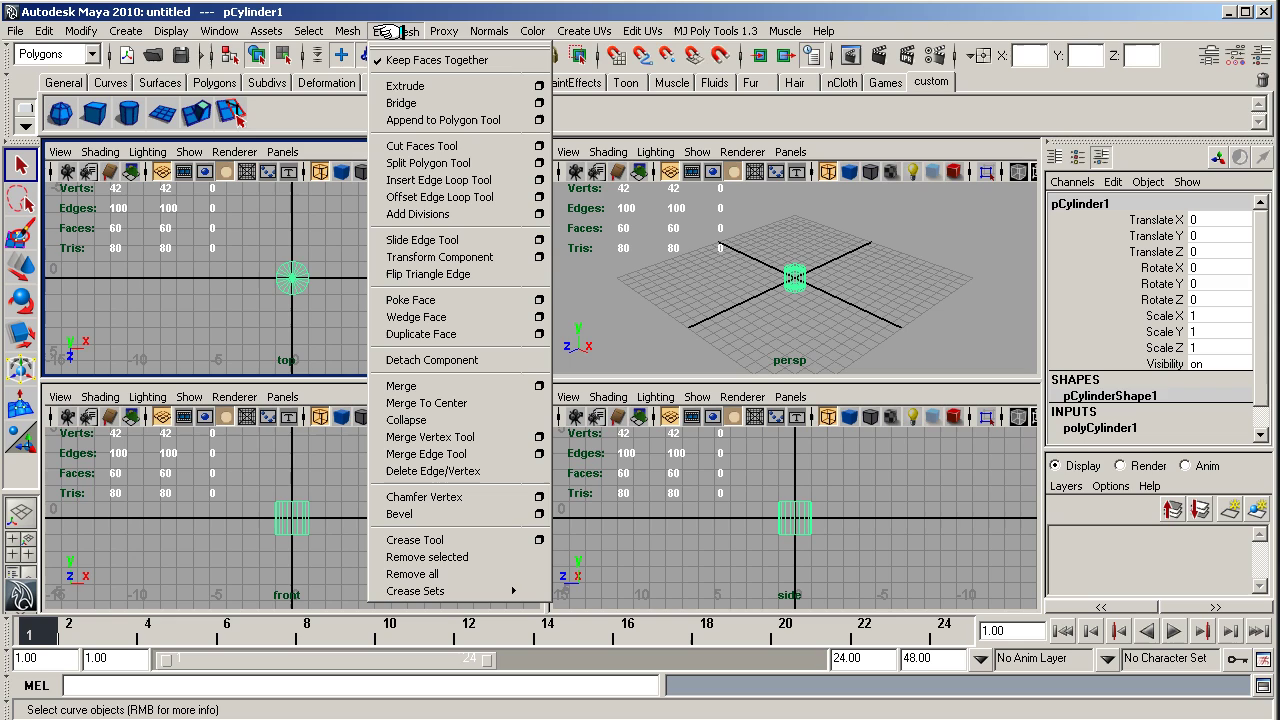
{"action": "left_click", "coordinate": [414, 386], "text": "ctrl+shift"}
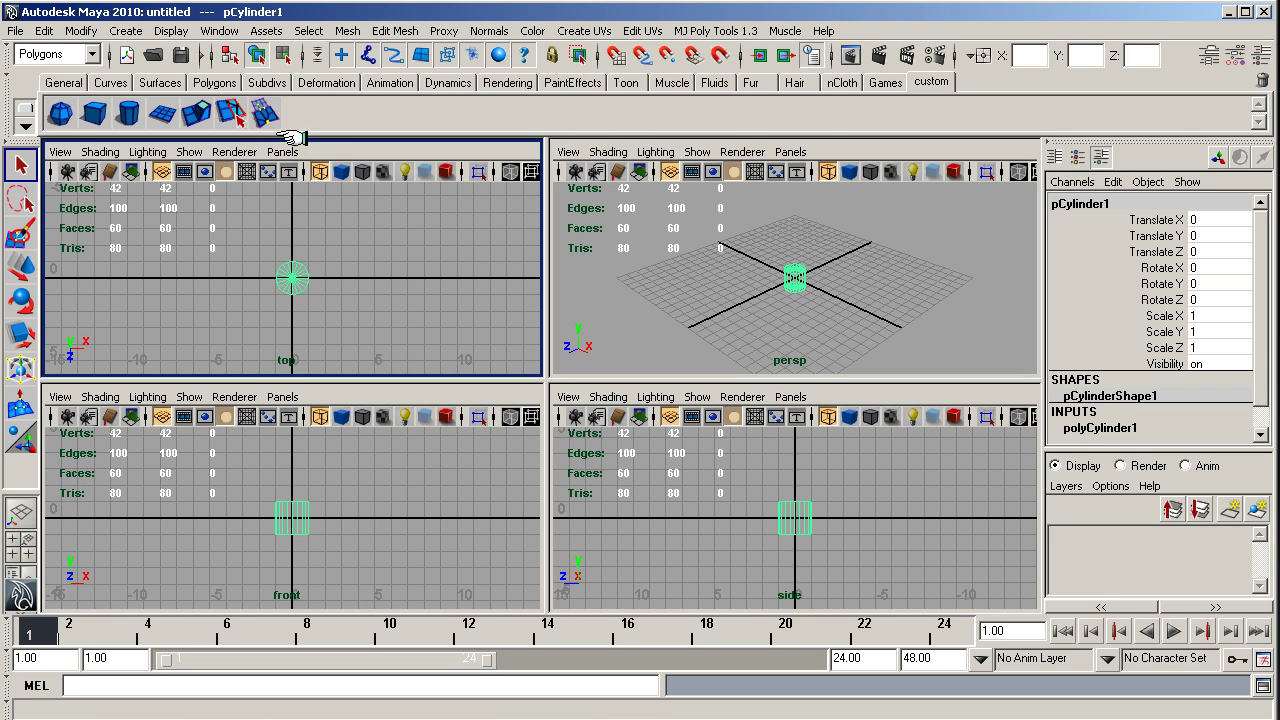
{"action": "left_click", "coordinate": [885, 82]}
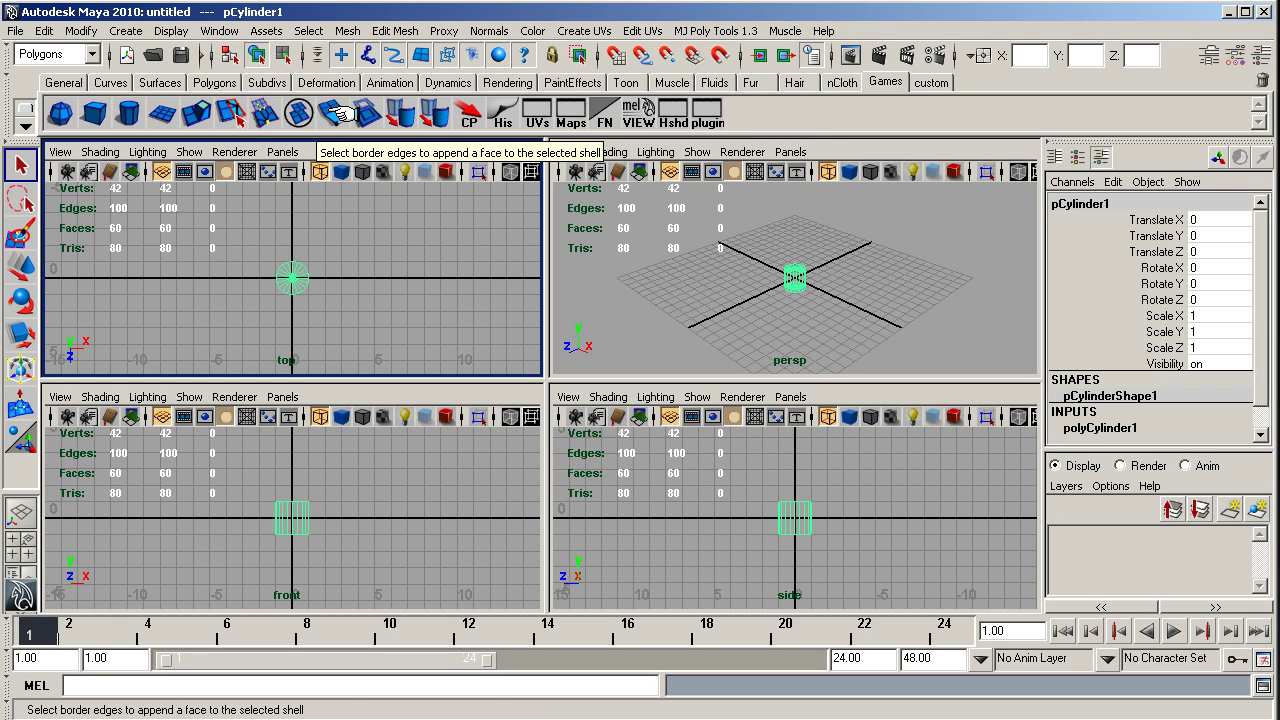
- Add Combine from Mesh and Append to Polygon Tool from Edit Mesh to the custom shelf
{"action": "left_click", "coordinate": [929, 82]}
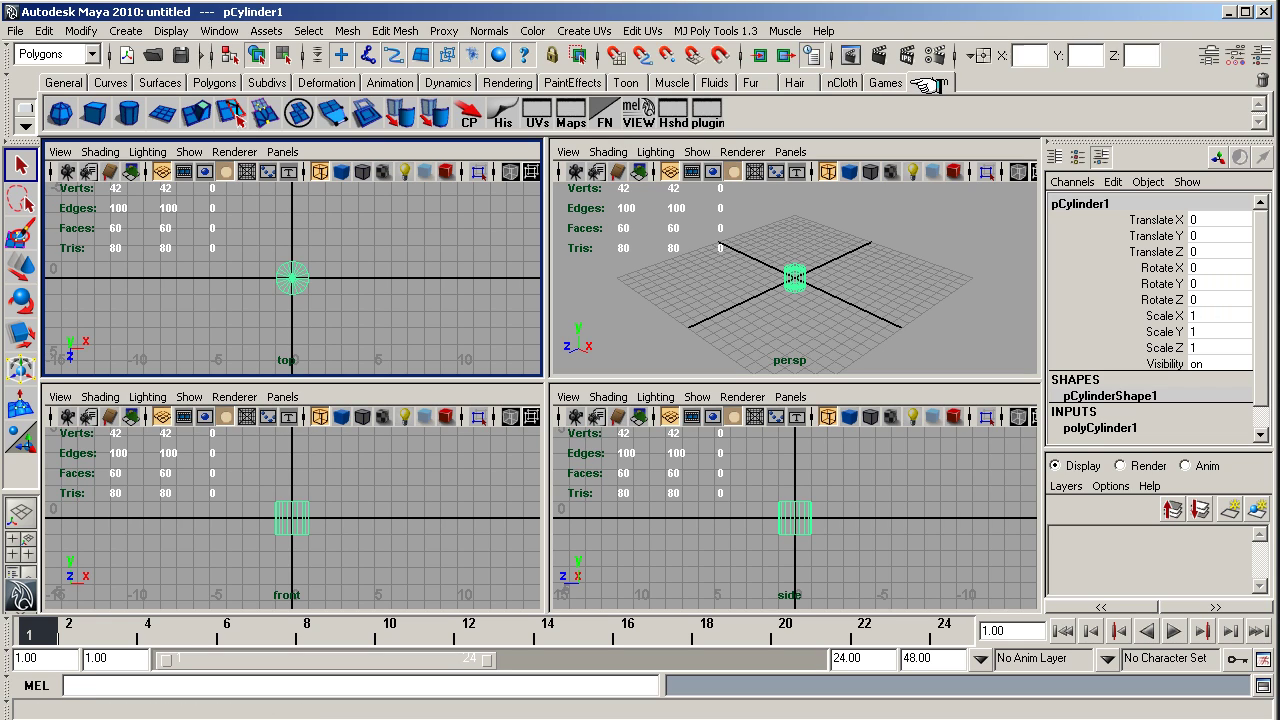
{"action": "left_click", "coordinate": [349, 31]}
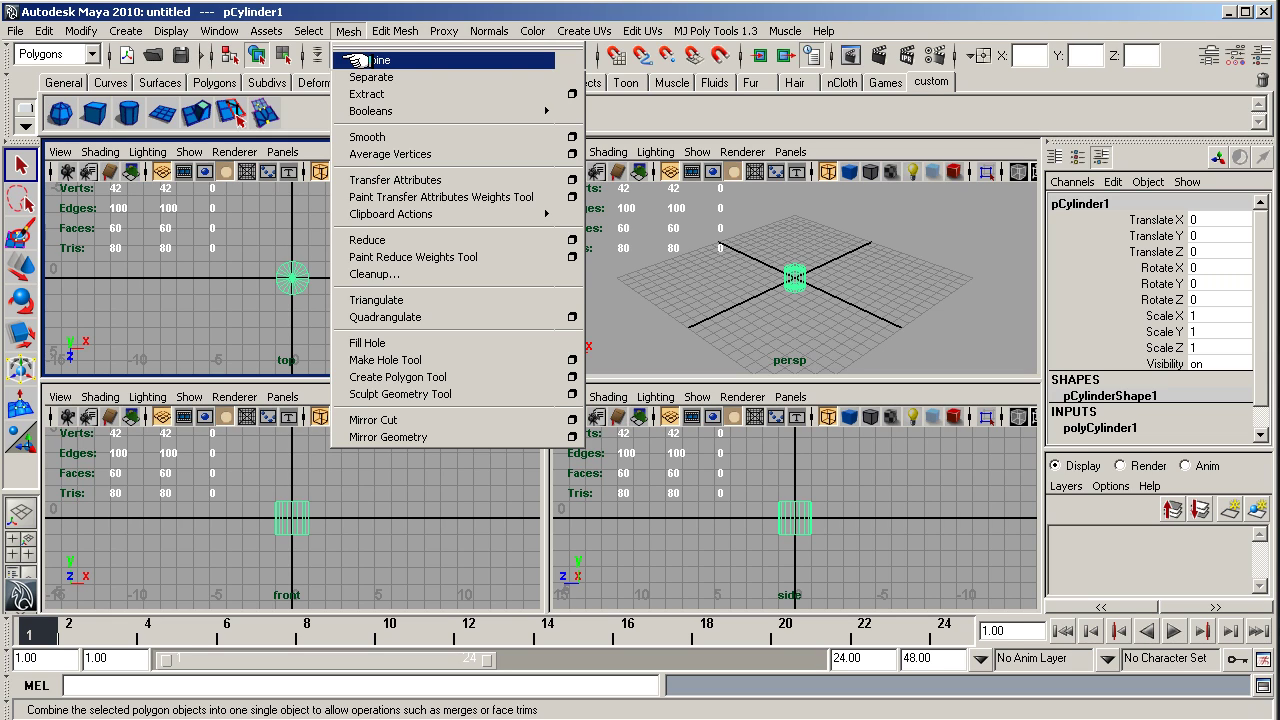
{"action": "left_click", "coordinate": [357, 60], "text": "ctrl+shift"}
{"action": "left_click", "coordinate": [340, 31]}
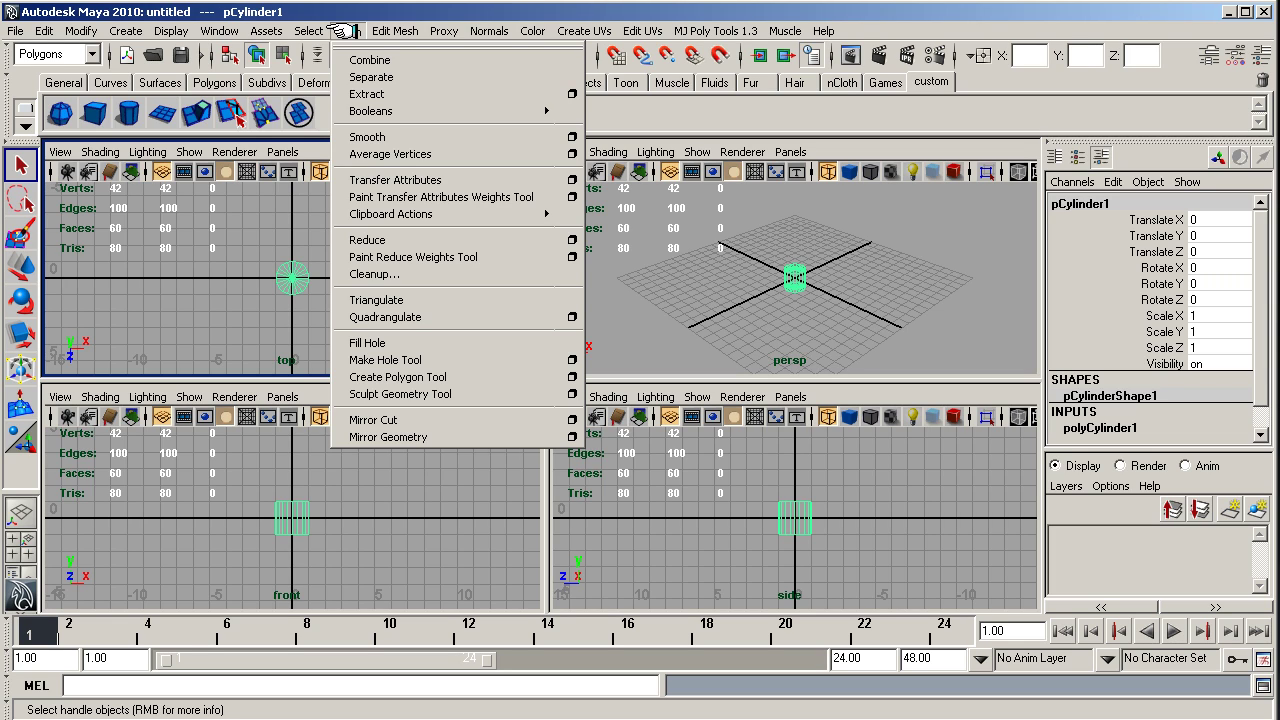
{"action": "mouse_move", "coordinate": [383, 31]}
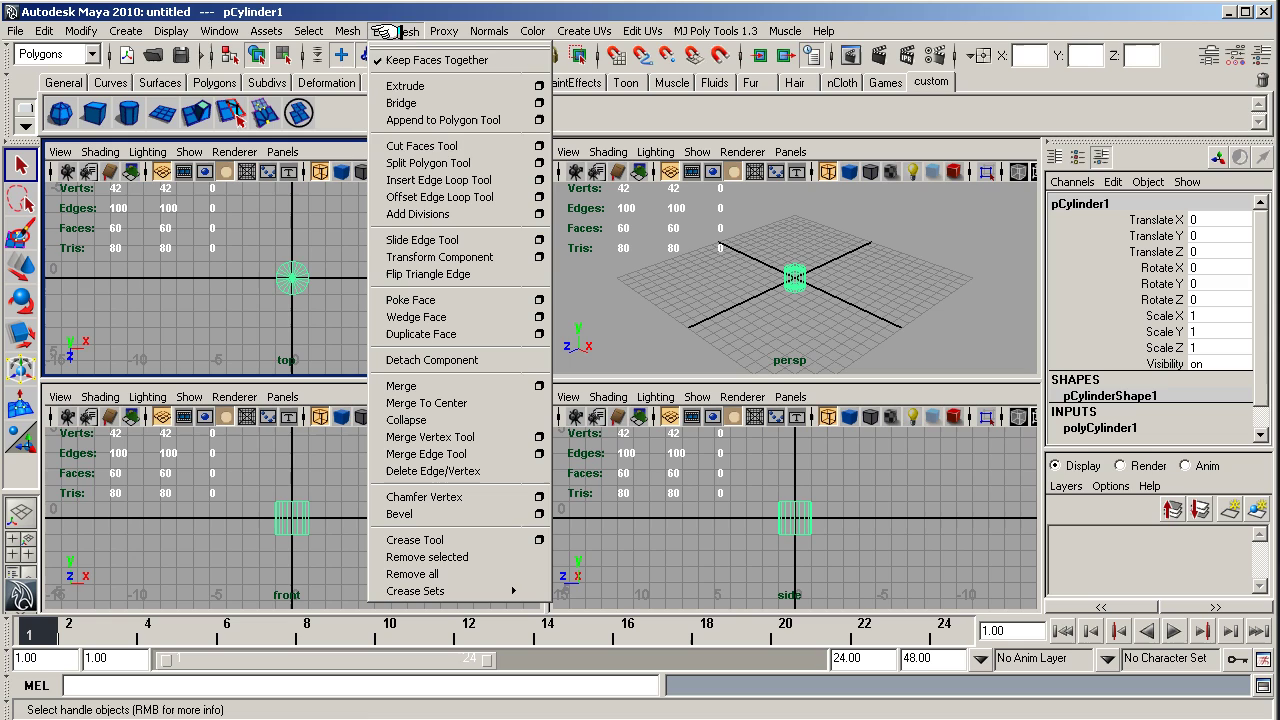
{"action": "left_click", "coordinate": [403, 120], "text": "ctrl+shift"}
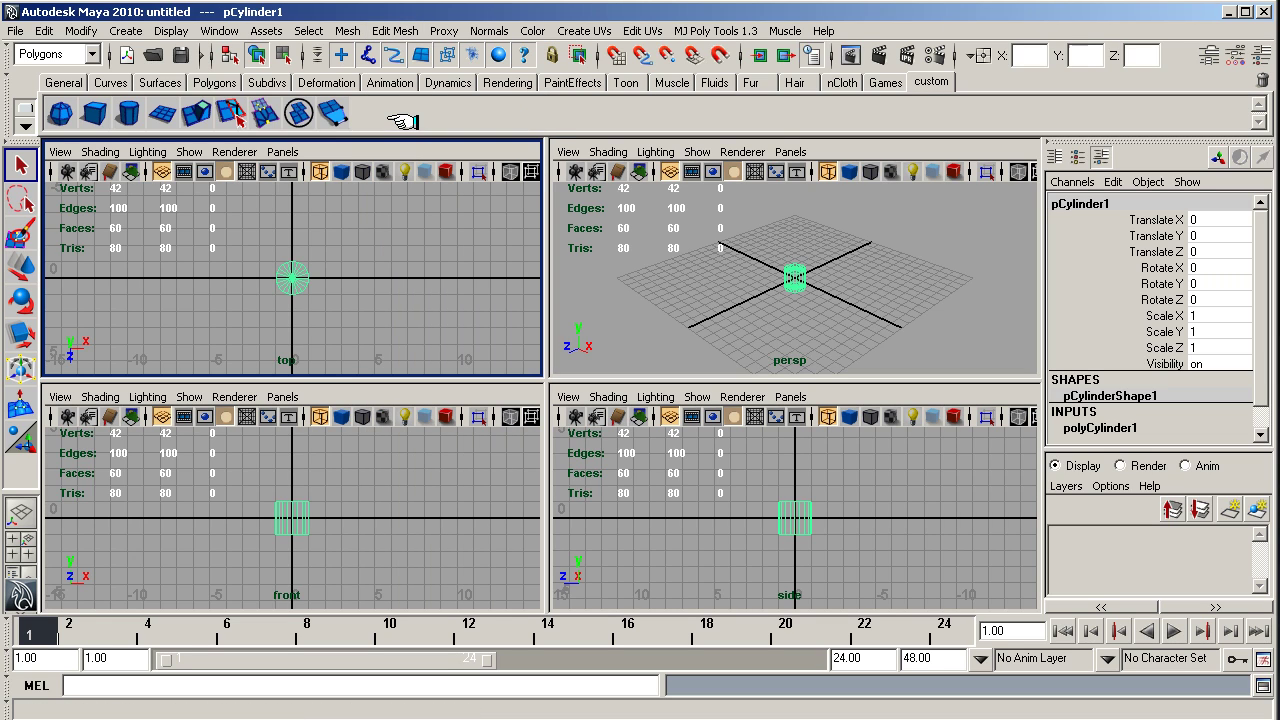
- Check the Games shelf and browse the menus toward Normals
{"action": "left_click", "coordinate": [885, 83]}
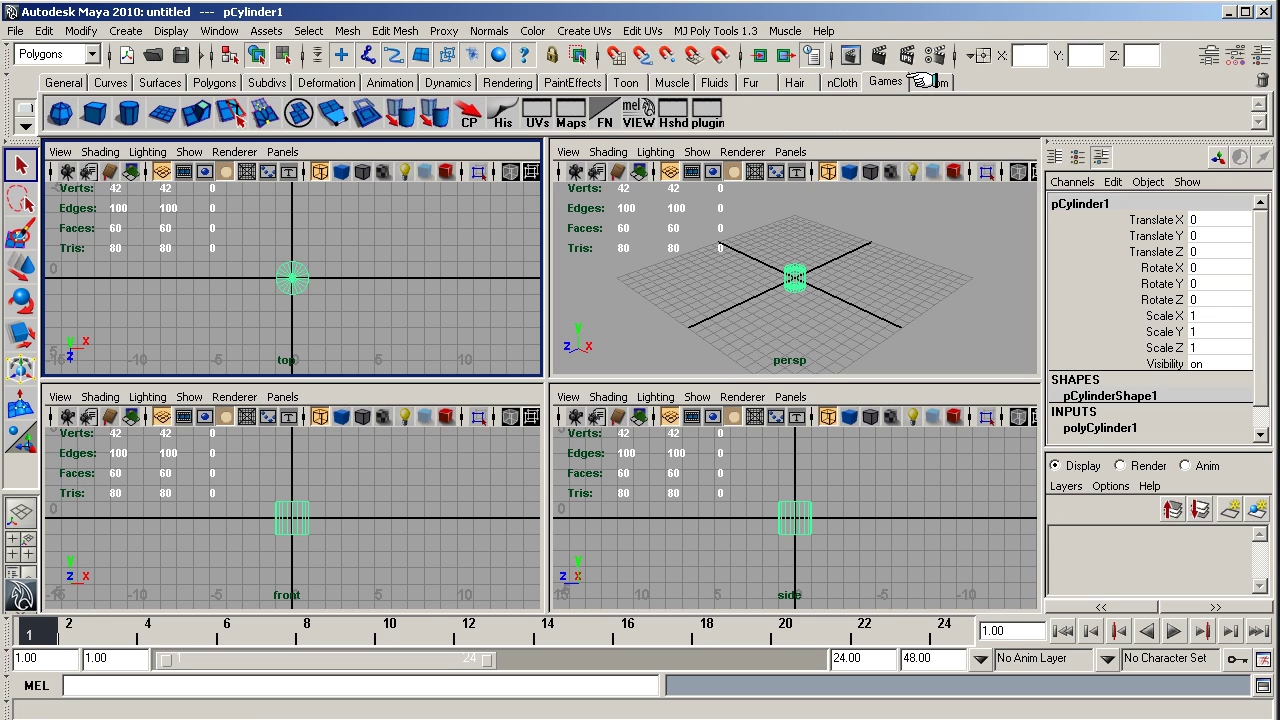
{"action": "left_click", "coordinate": [390, 31]}
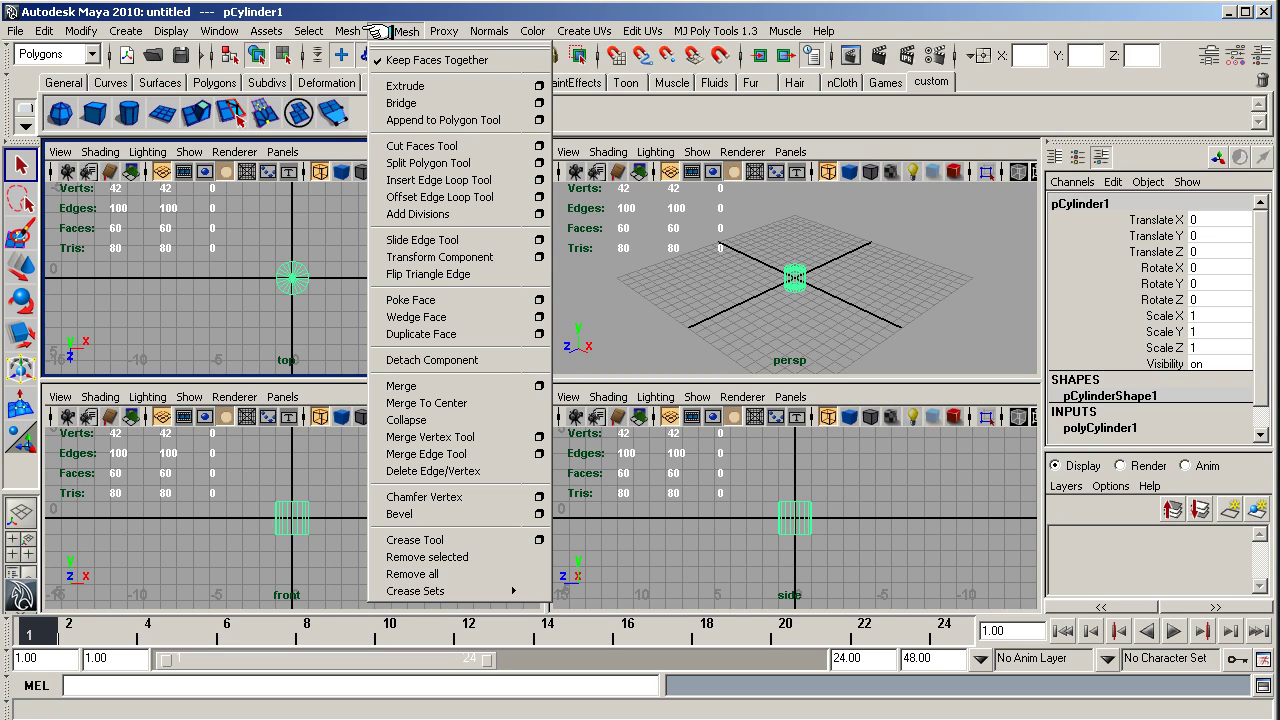
{"action": "mouse_move", "coordinate": [350, 31]}
{"action": "mouse_move", "coordinate": [441, 31]}
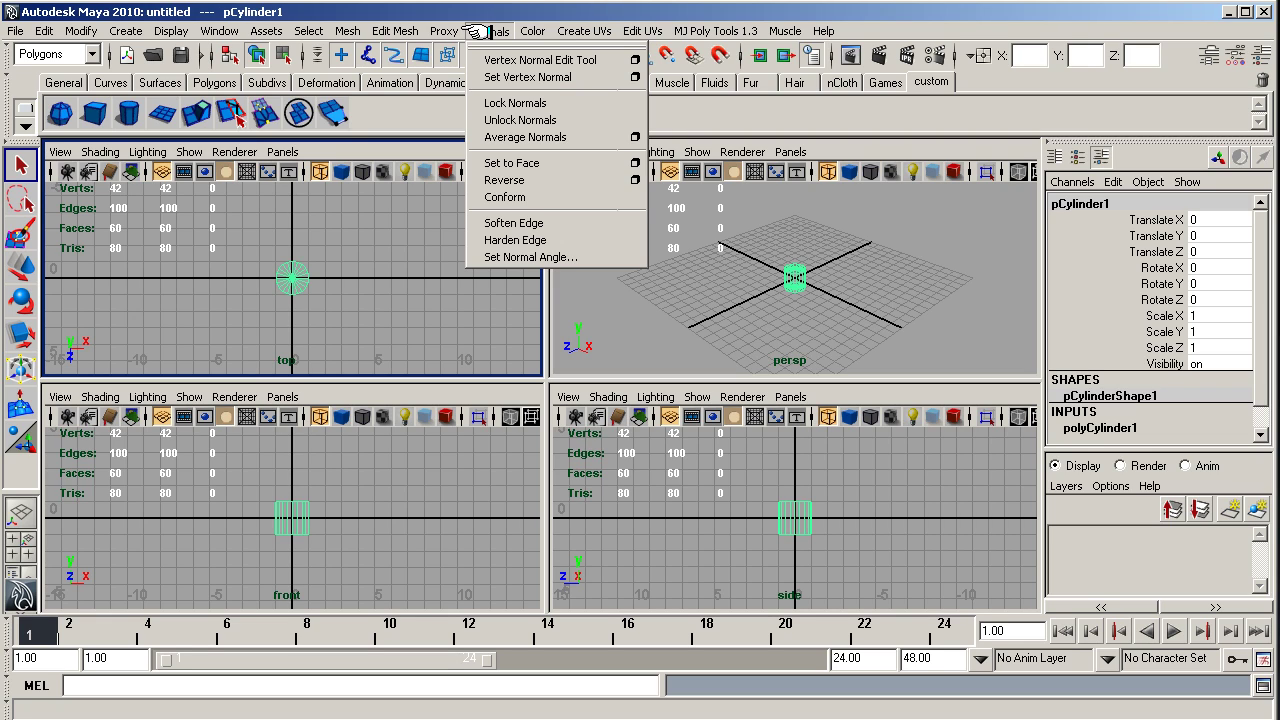
- Add Soften Edge and Harden Edge buttons to the custom shelf
{"action": "left_click", "coordinate": [520, 222], "text": "ctrl+shift"}
{"action": "left_click", "coordinate": [490, 31]}
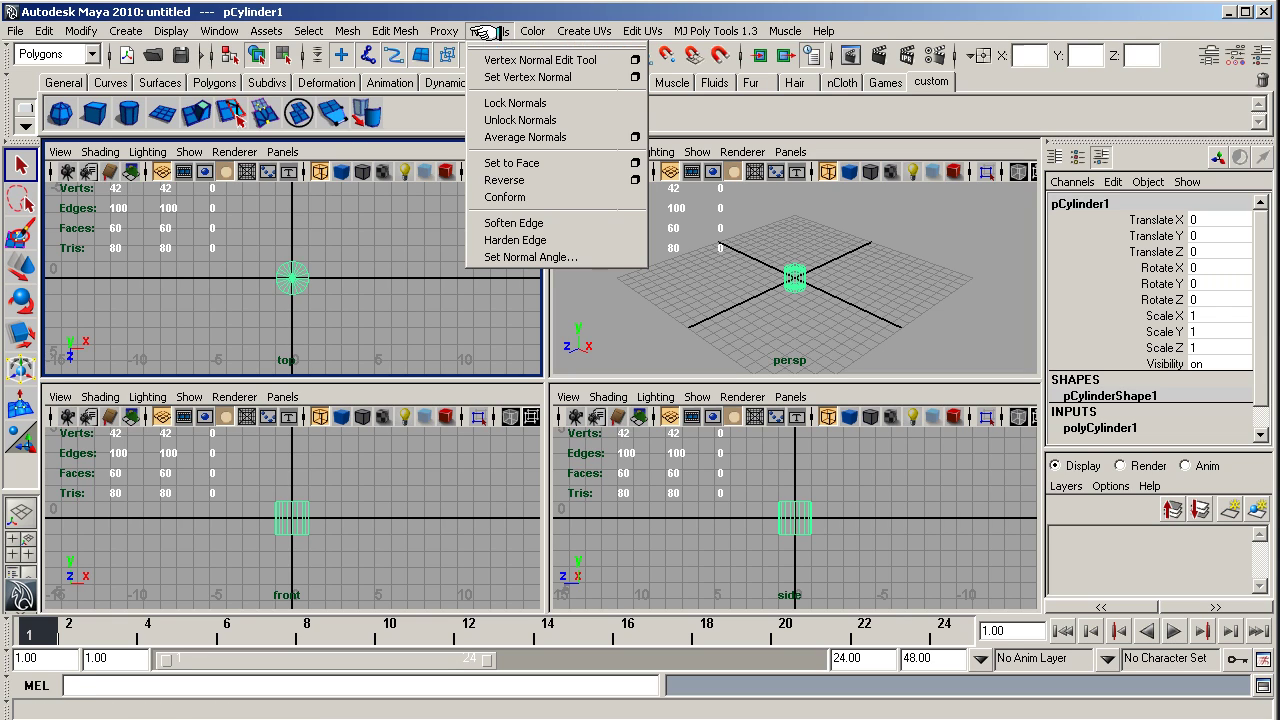
{"action": "left_click", "coordinate": [527, 240], "text": "ctrl+shift"}
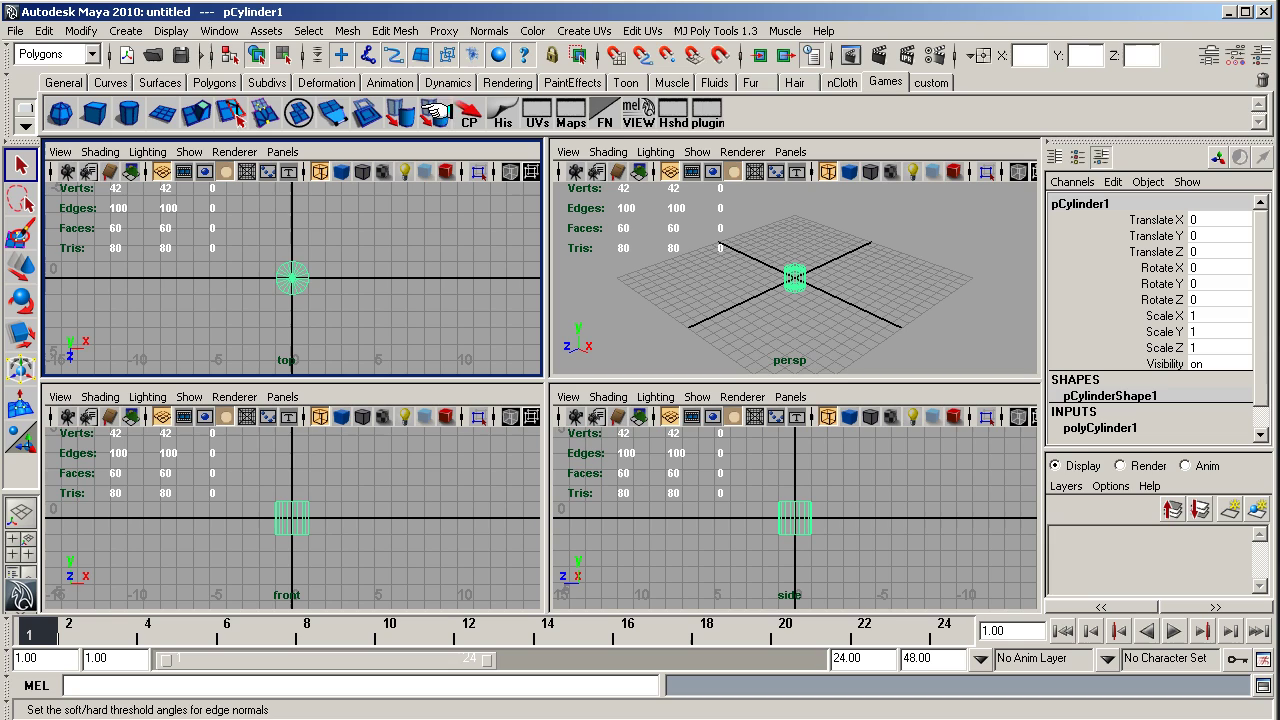
{"action": "left_click", "coordinate": [931, 82]}
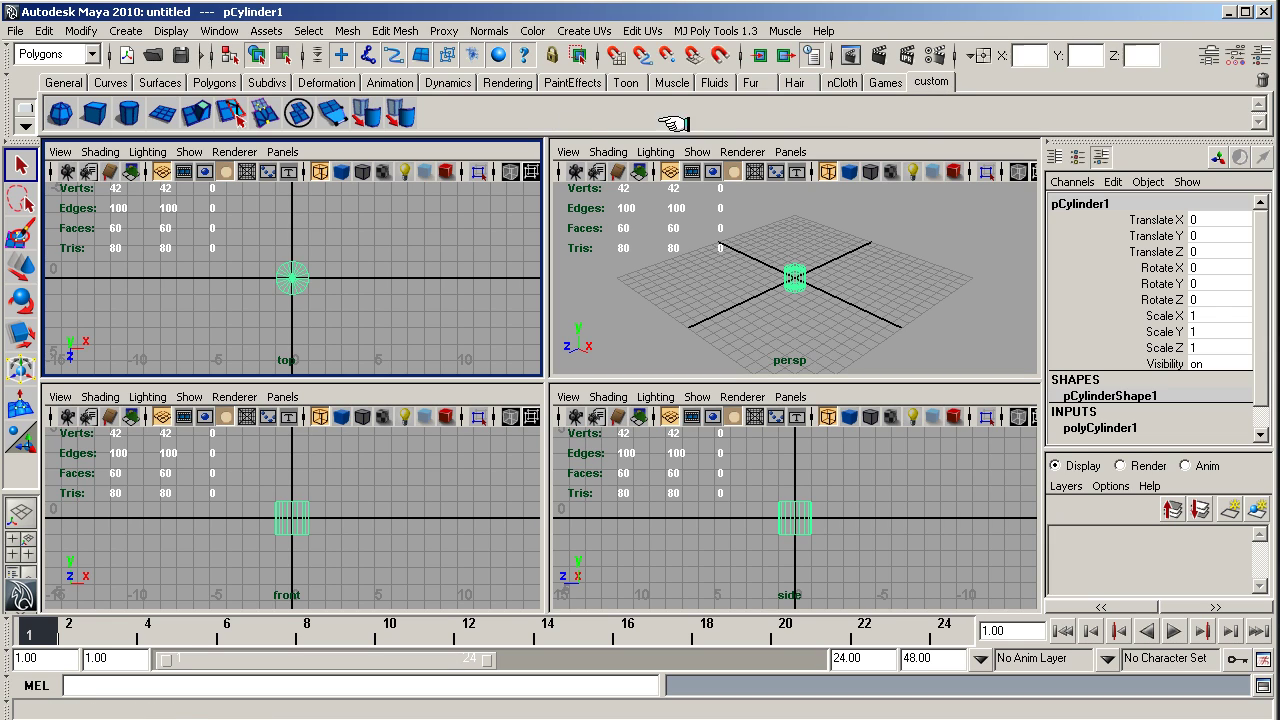
- Add a Center Pivot button from the Modify menu to the custom shelf
{"action": "left_click", "coordinate": [162, 31]}
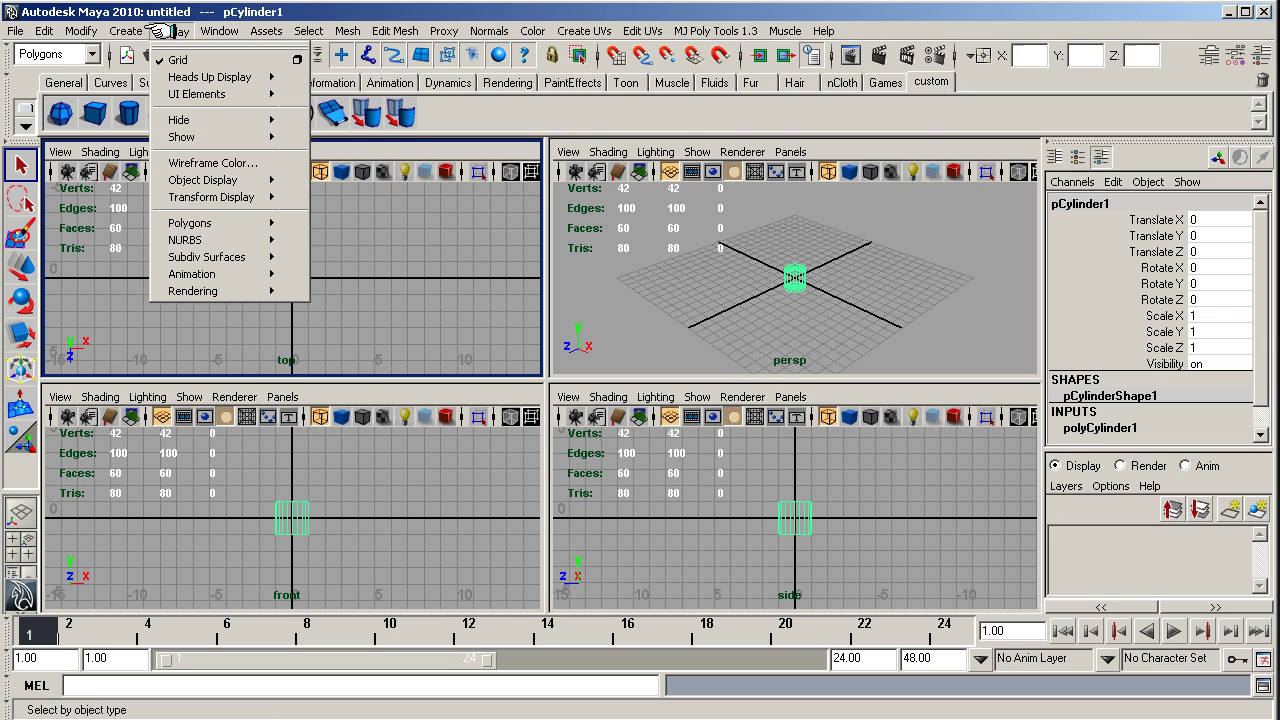
{"action": "mouse_move", "coordinate": [128, 31]}
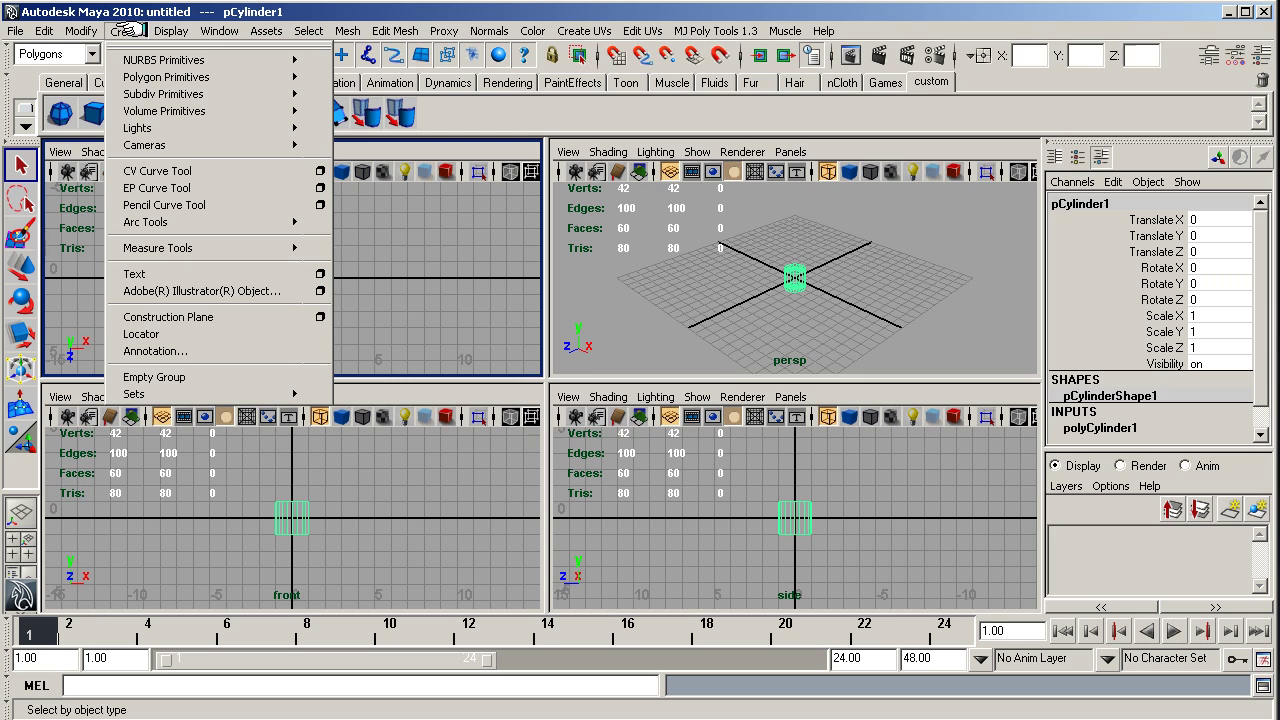
{"action": "mouse_move", "coordinate": [86, 31]}
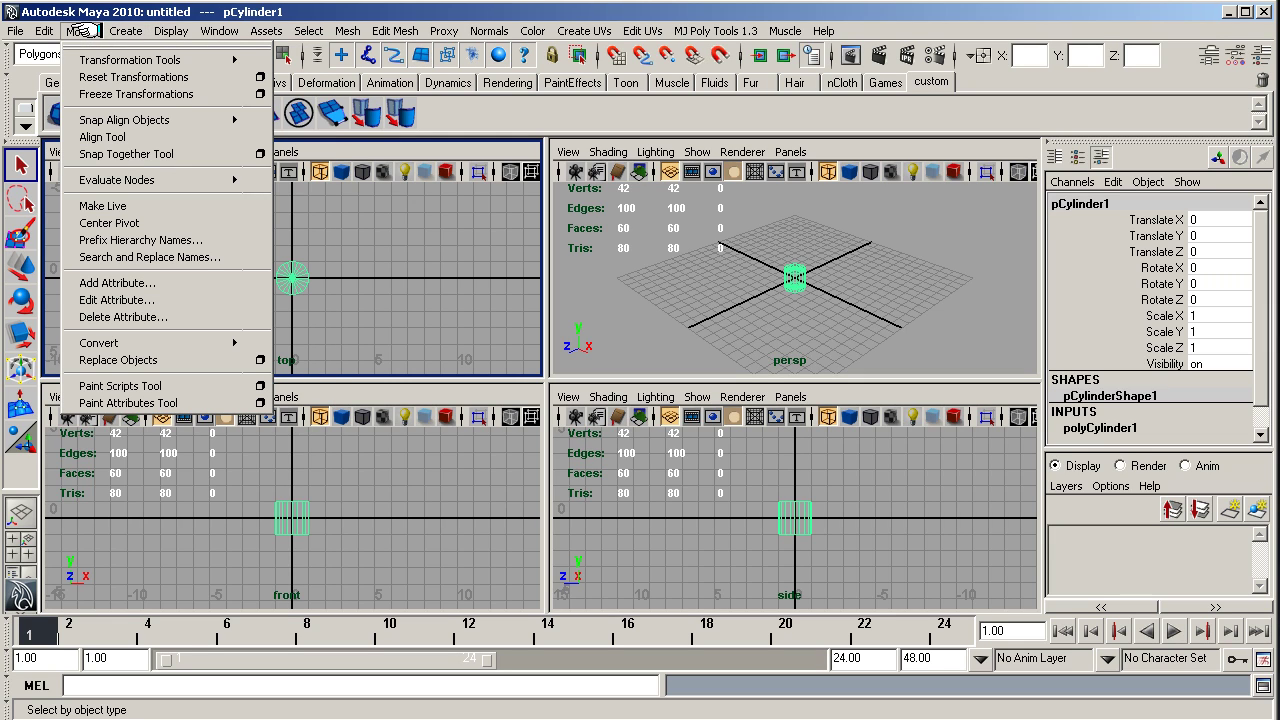
{"action": "left_click", "coordinate": [110, 222]}
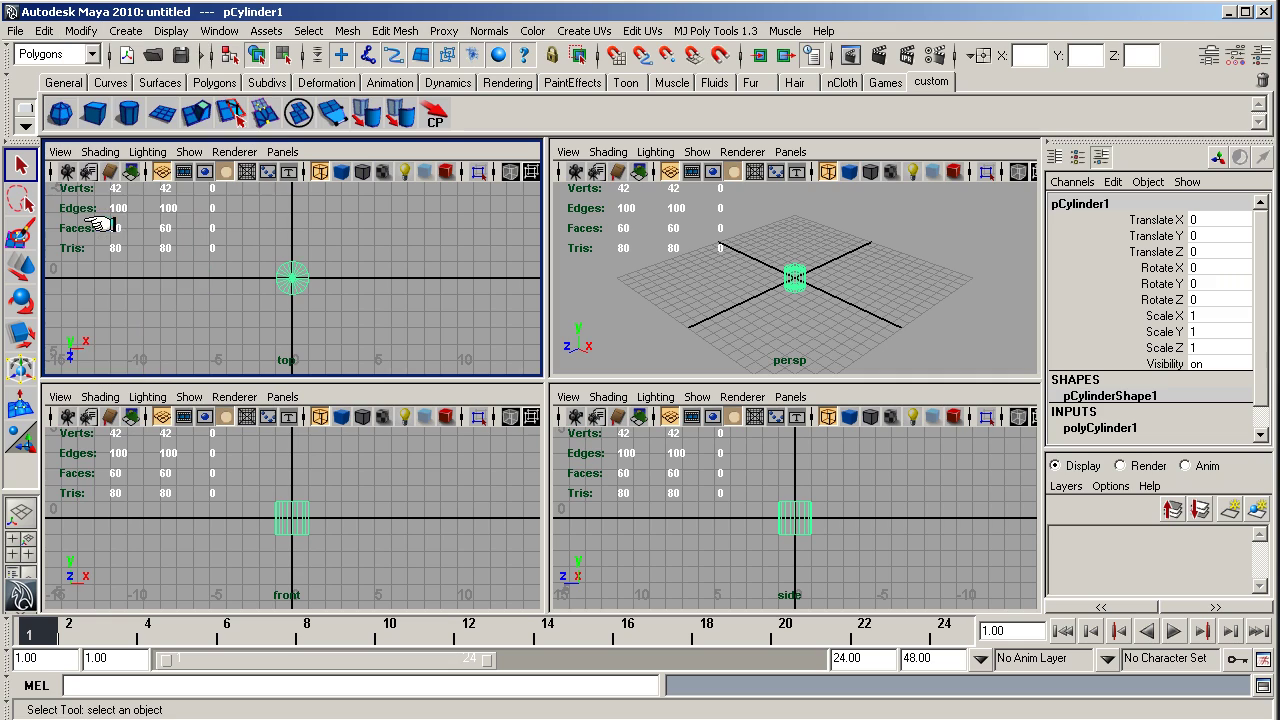
- Add a Delete History button from Edit > Delete by Type to the custom shelf
{"action": "left_click", "coordinate": [877, 84]}
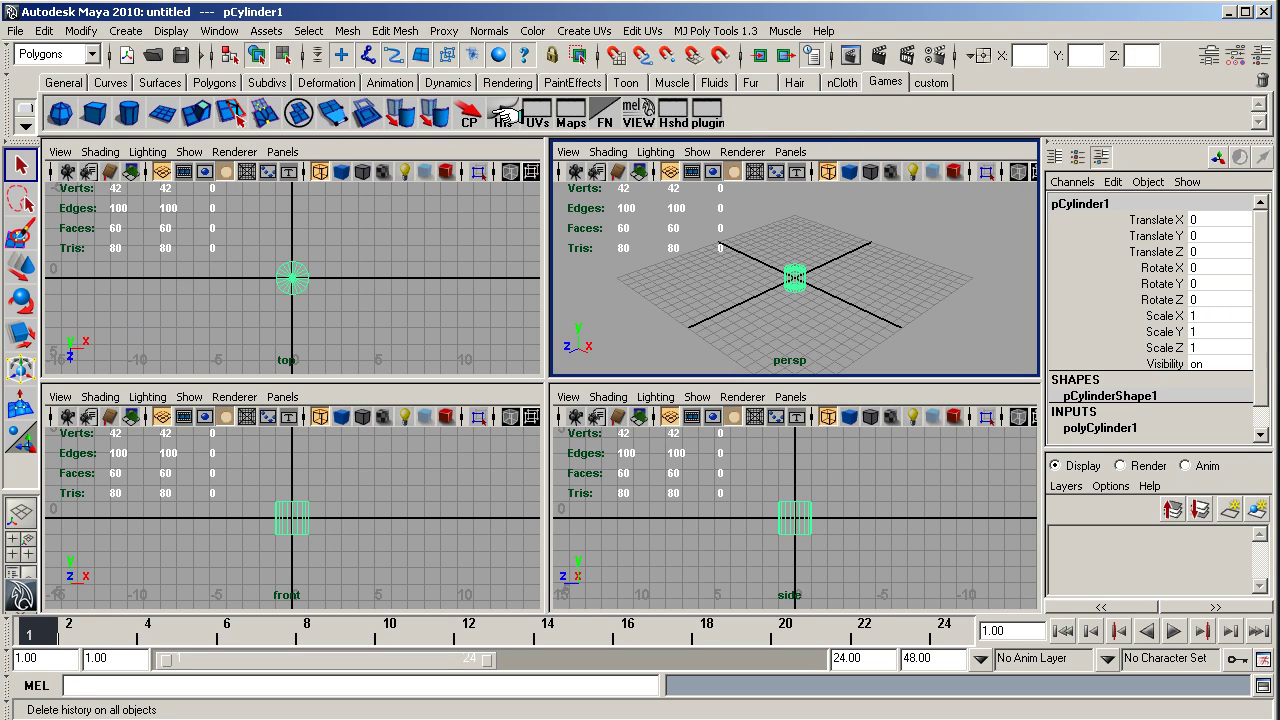
{"action": "left_click", "coordinate": [931, 82]}
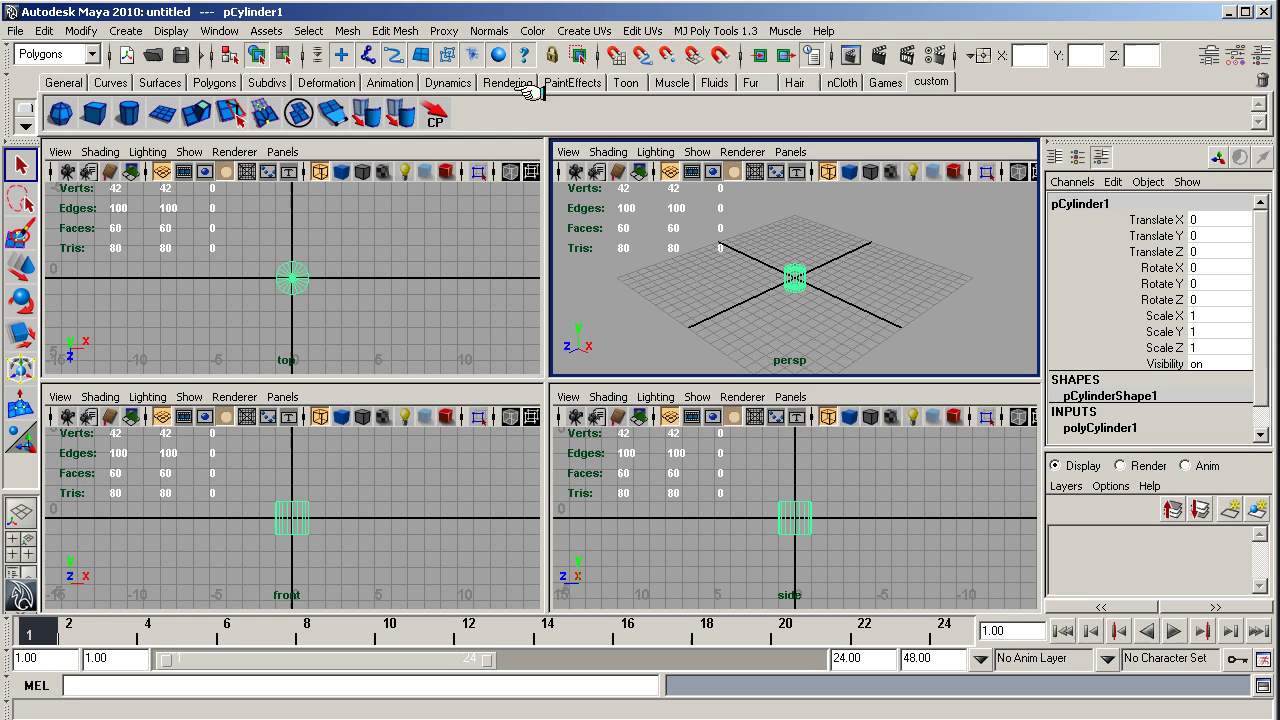
{"action": "left_click", "coordinate": [44, 31]}
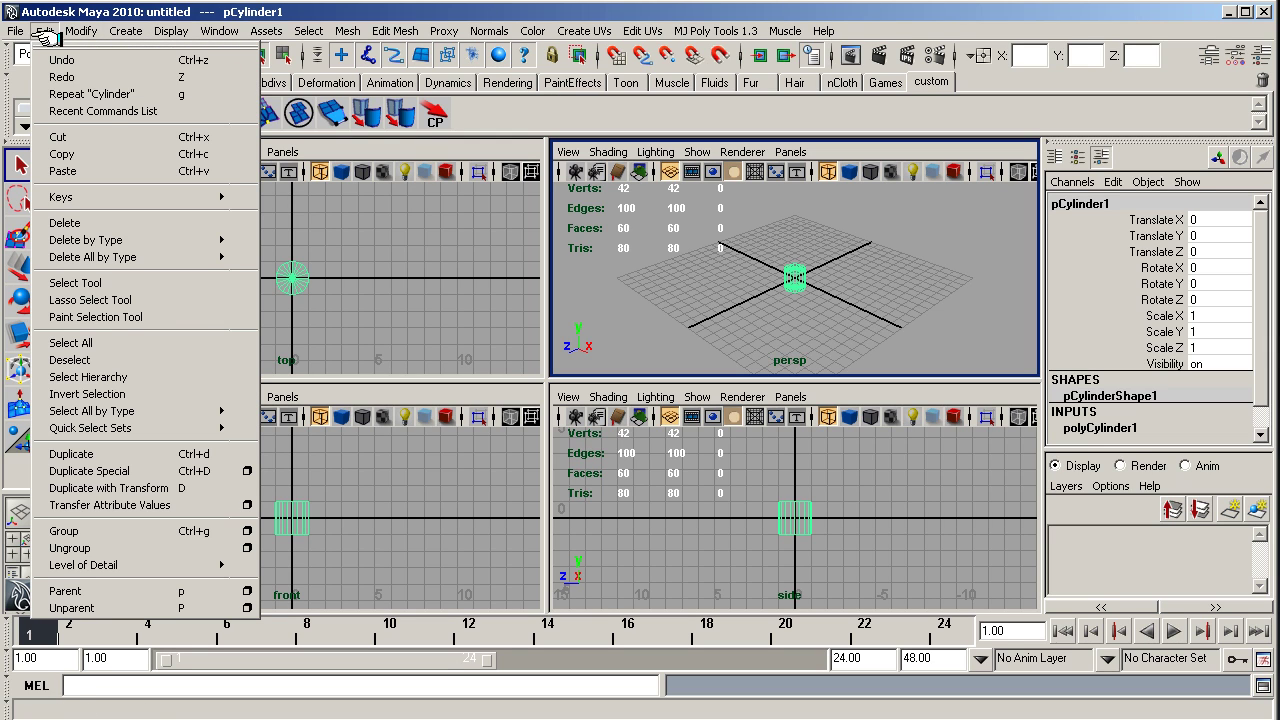
{"action": "mouse_move", "coordinate": [88, 240]}
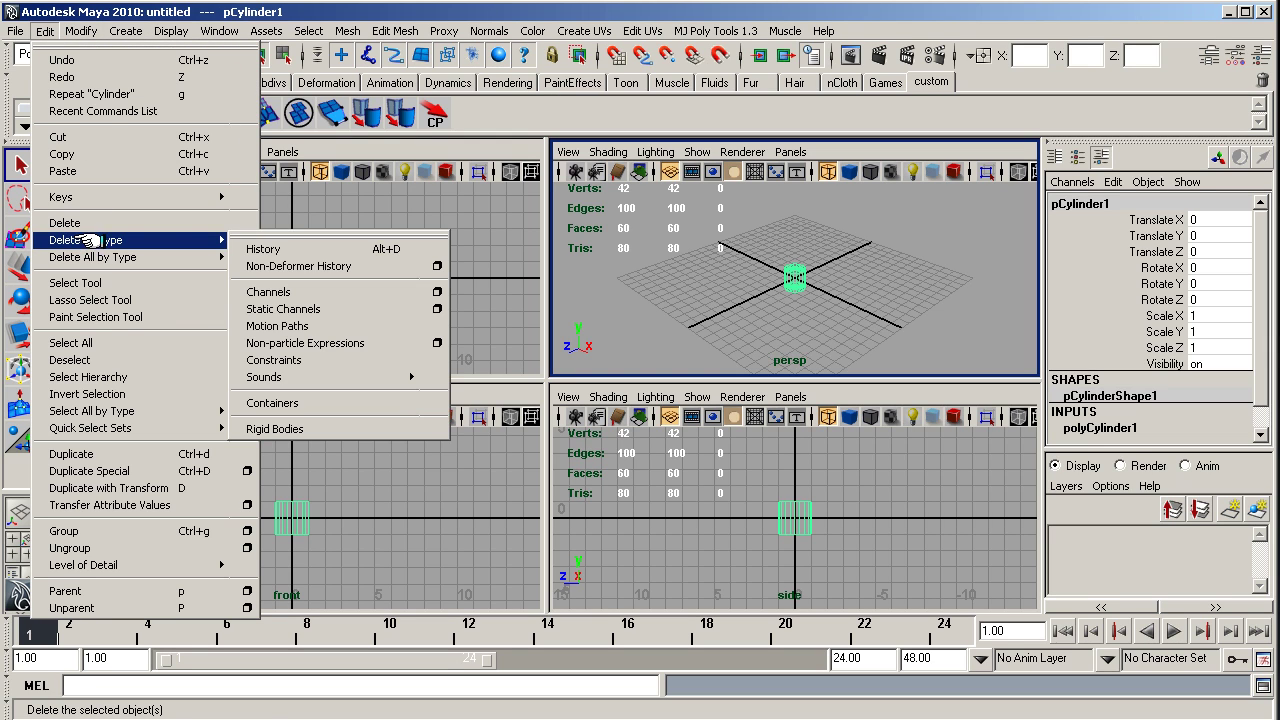
{"action": "left_click", "coordinate": [298, 249]}
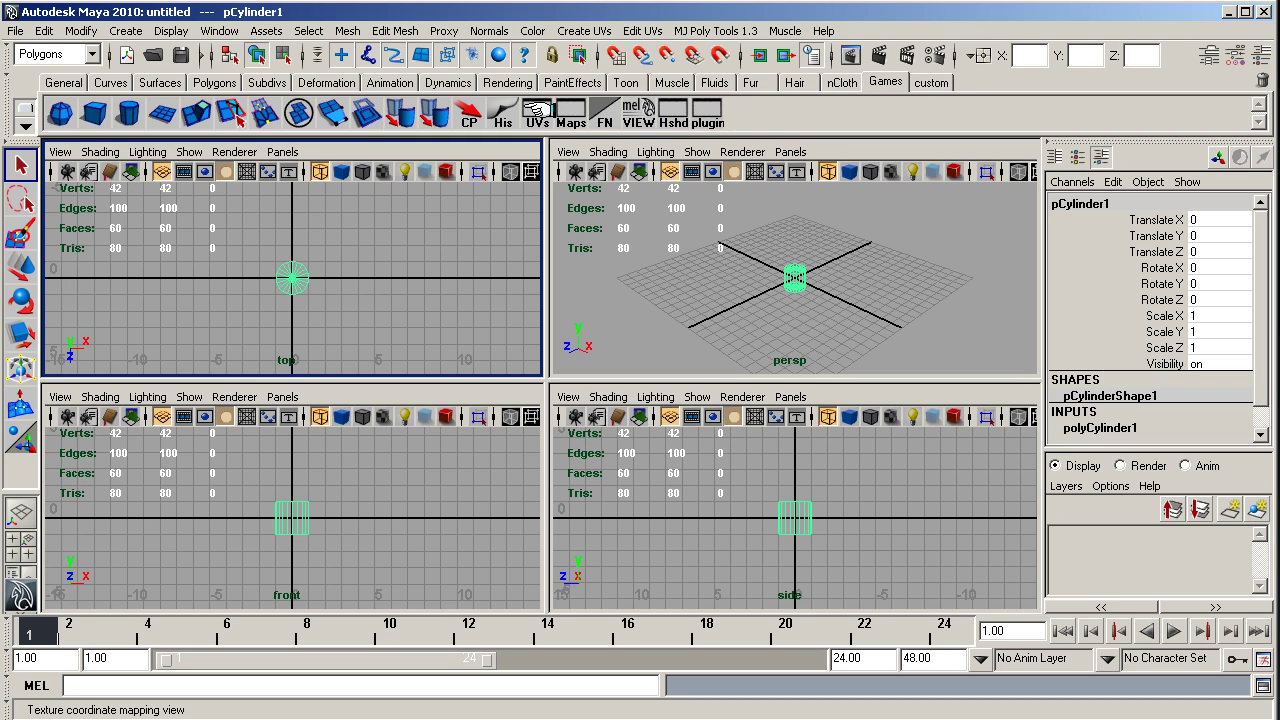
- Add a UV Texture Editor button from the Window menu to the custom shelf
{"action": "left_click", "coordinate": [932, 82]}
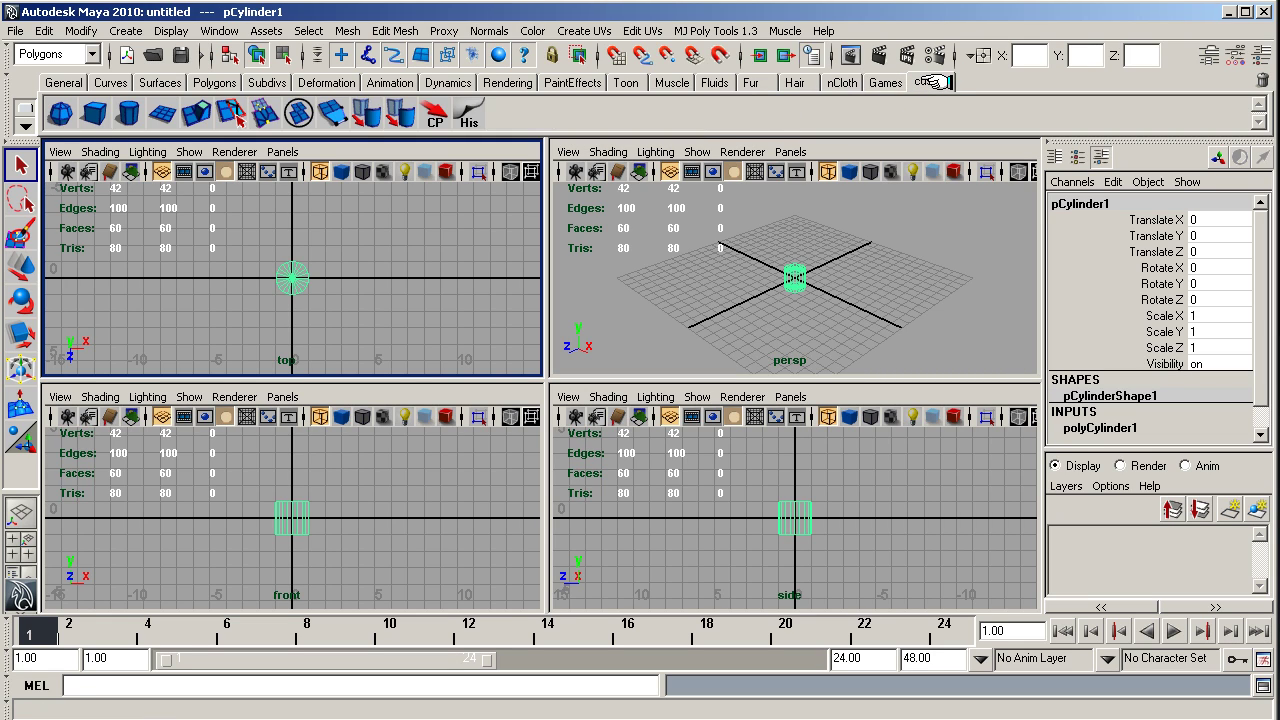
{"action": "left_click", "coordinate": [345, 30]}
{"action": "mouse_move", "coordinate": [386, 30]}
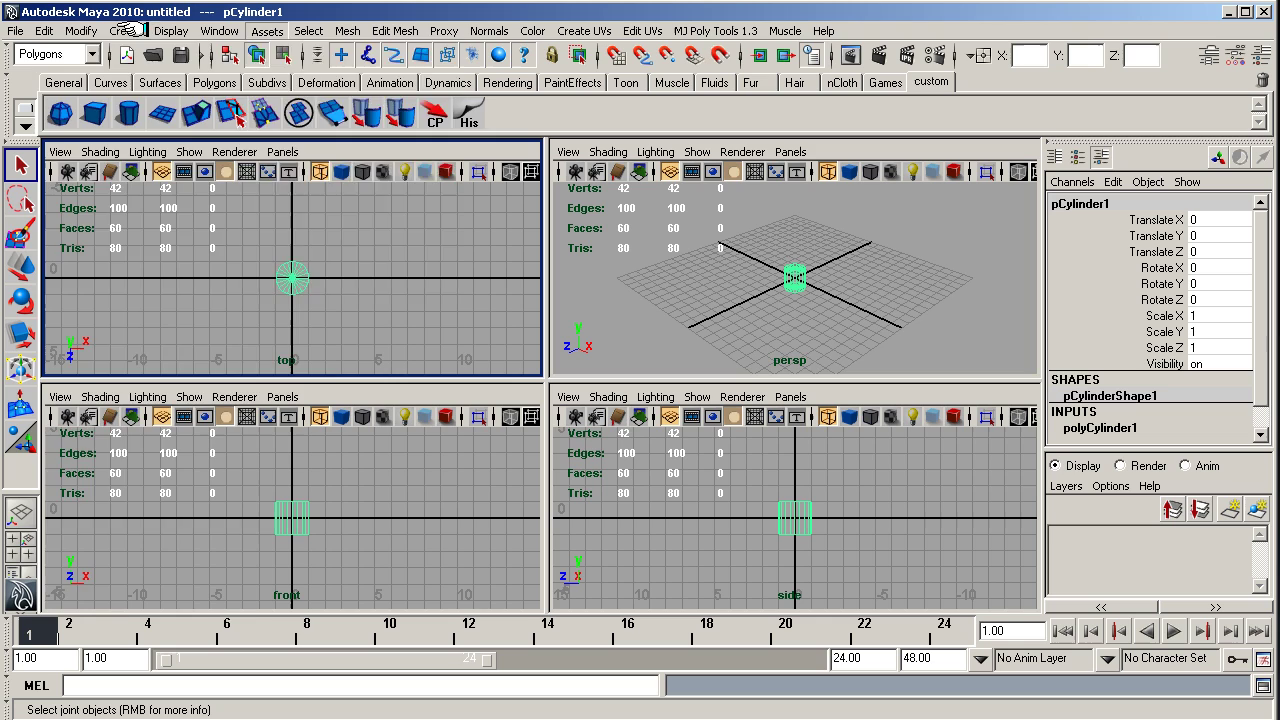
{"action": "mouse_move", "coordinate": [44, 30]}
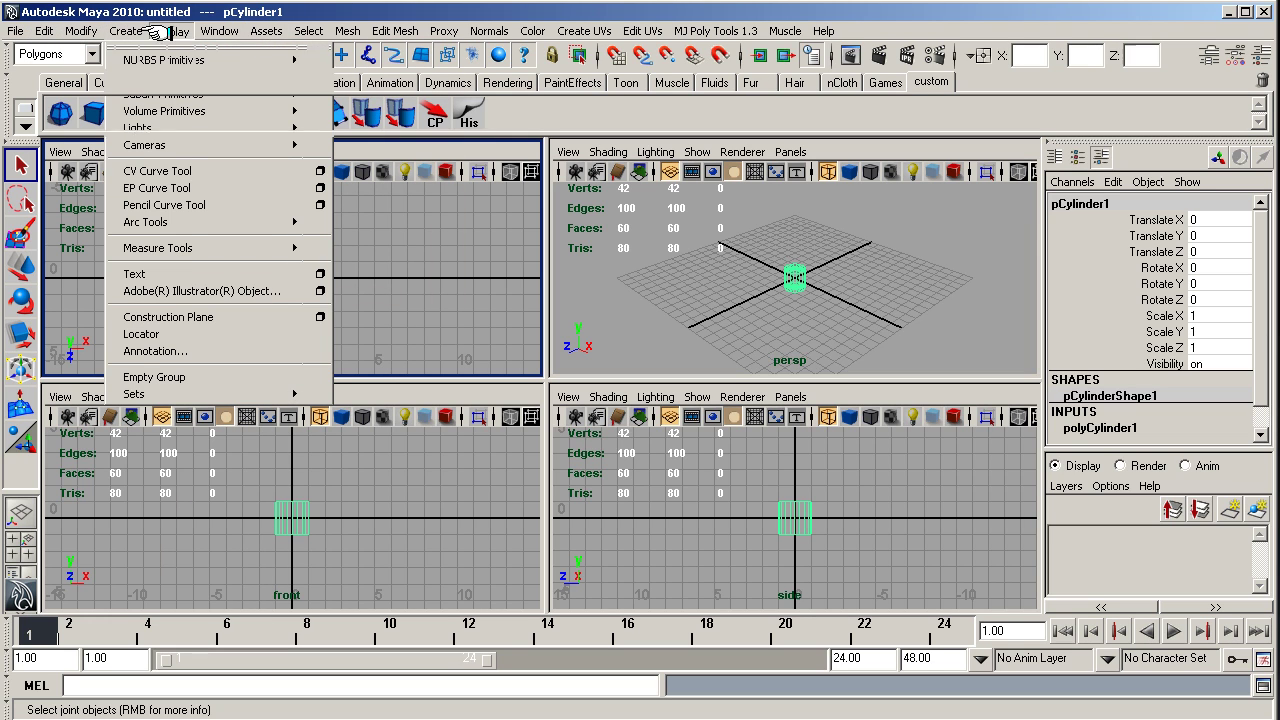
{"action": "mouse_move", "coordinate": [215, 31]}
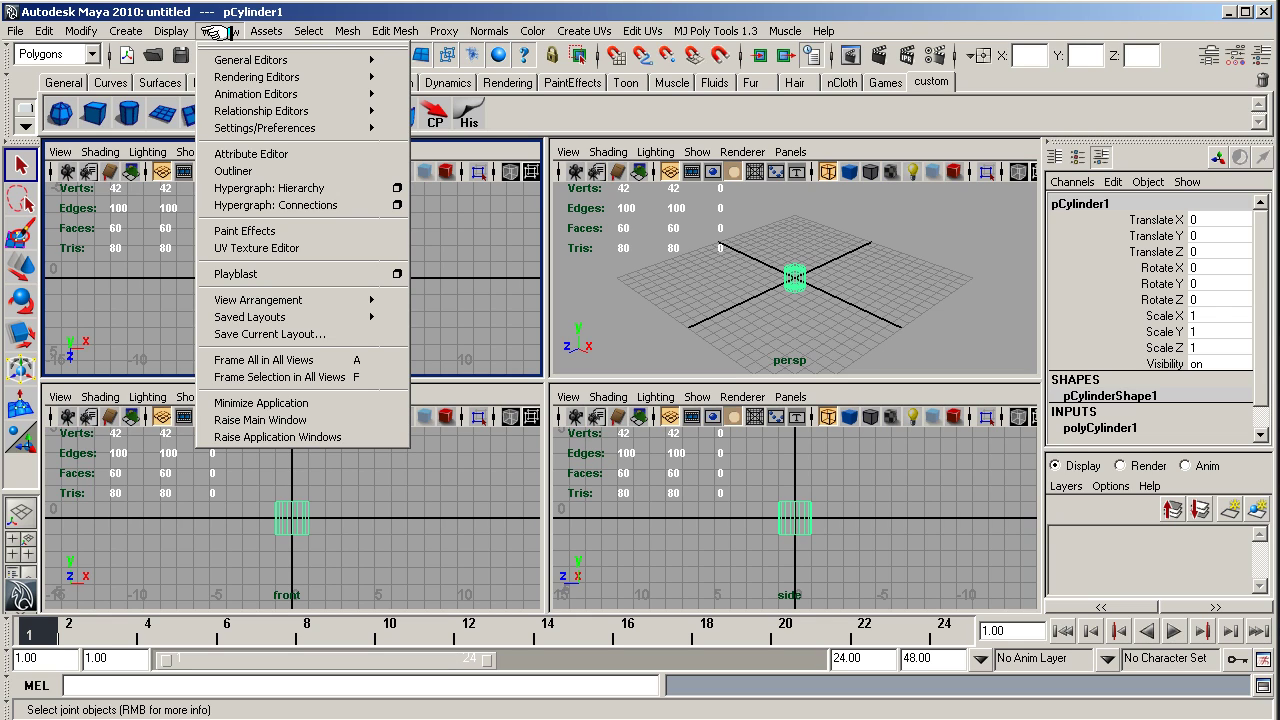
{"action": "left_click", "coordinate": [243, 248]}
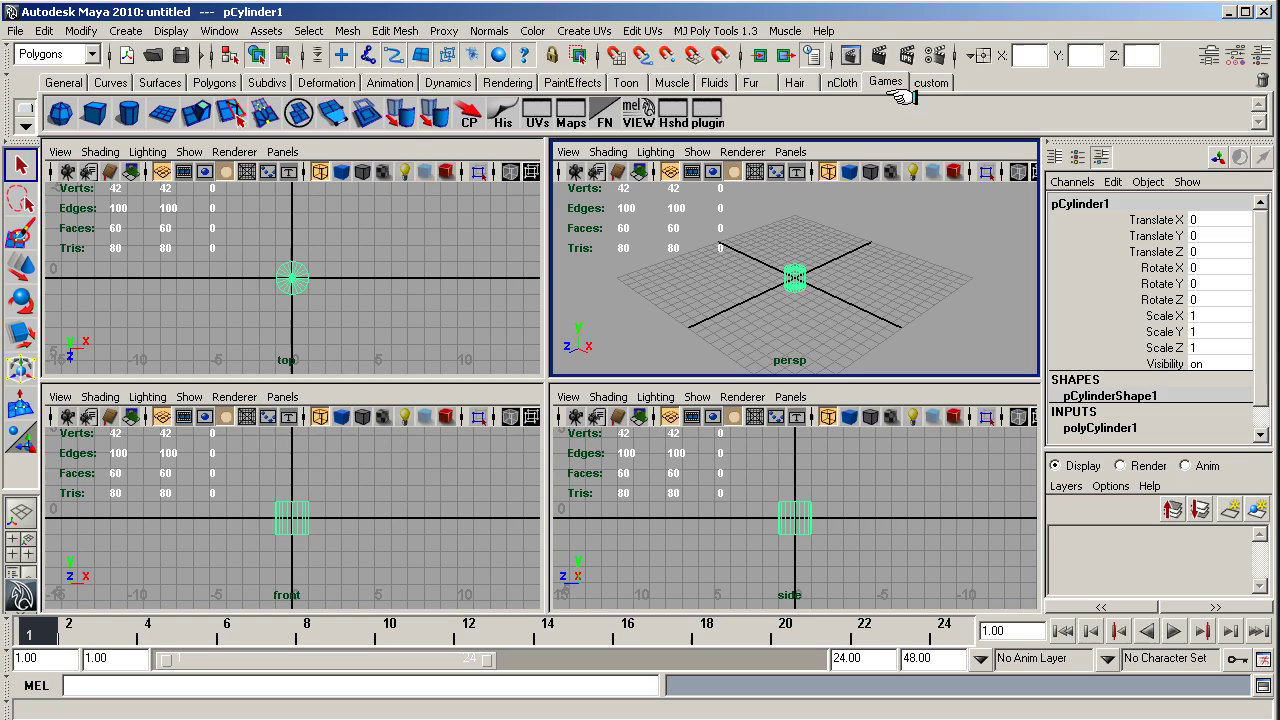
- Add an Average Normals button from the Normals menu to the custom shelf
{"action": "left_click", "coordinate": [931, 82]}
{"action": "left_click", "coordinate": [485, 31]}
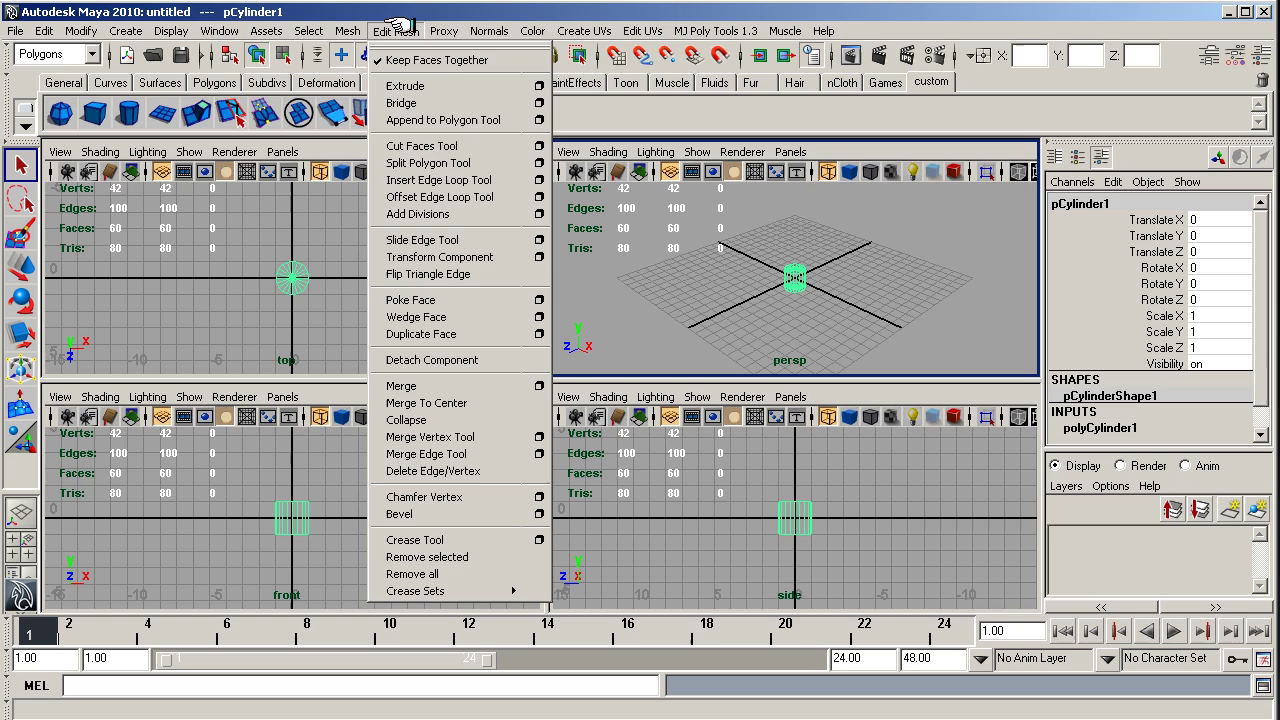
{"action": "mouse_move", "coordinate": [341, 30]}
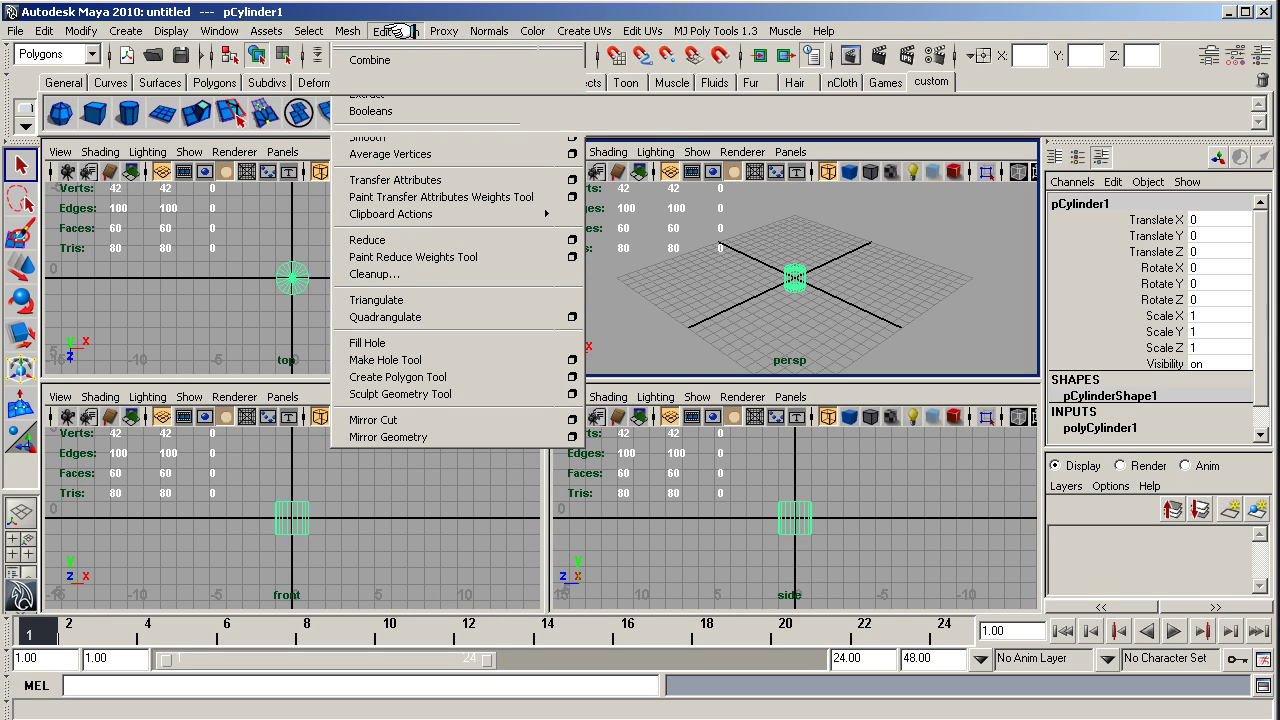
{"action": "mouse_move", "coordinate": [527, 30]}
{"action": "mouse_move", "coordinate": [484, 30]}
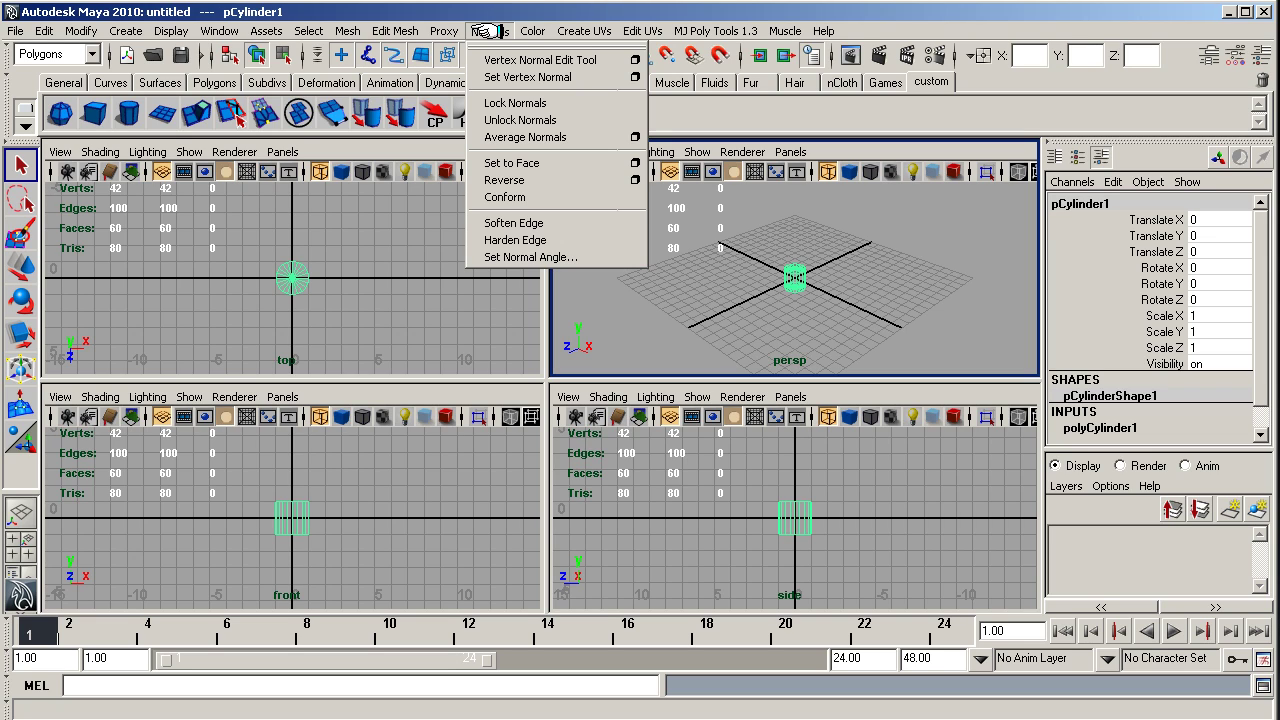
{"action": "left_click", "coordinate": [521, 137], "text": "ctrl+shift"}
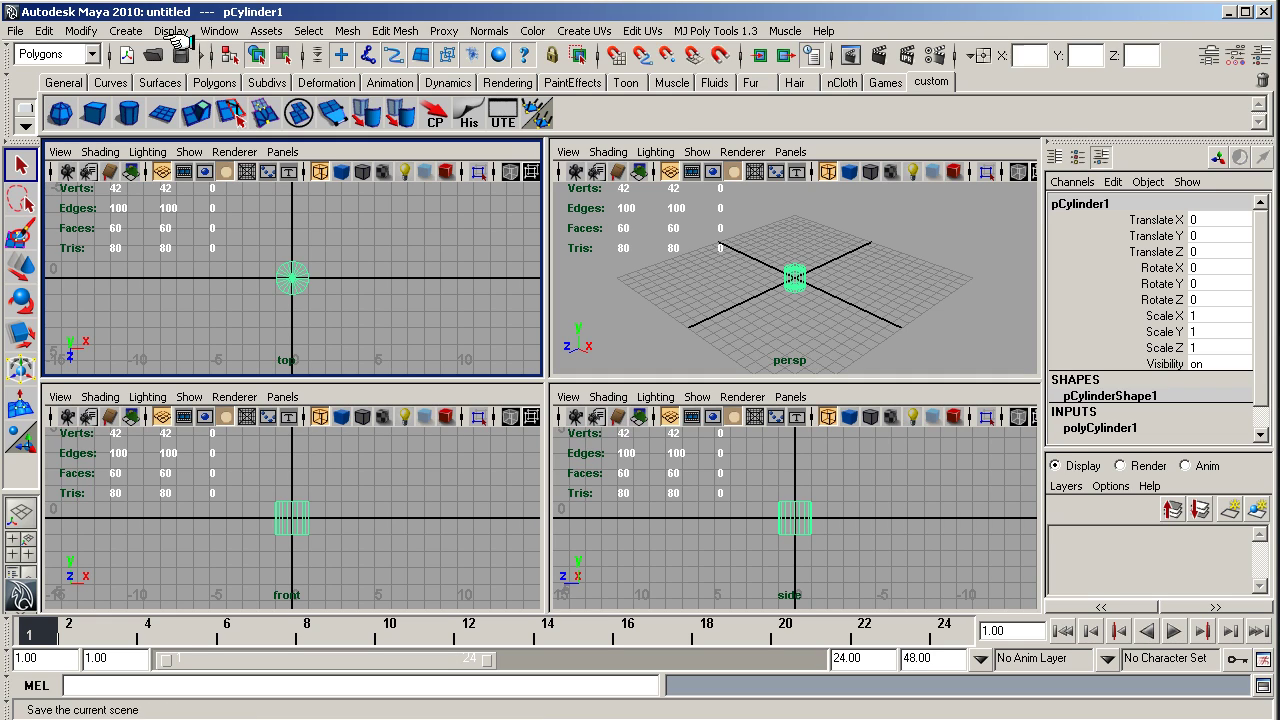
{"action": "left_click", "coordinate": [215, 30]}
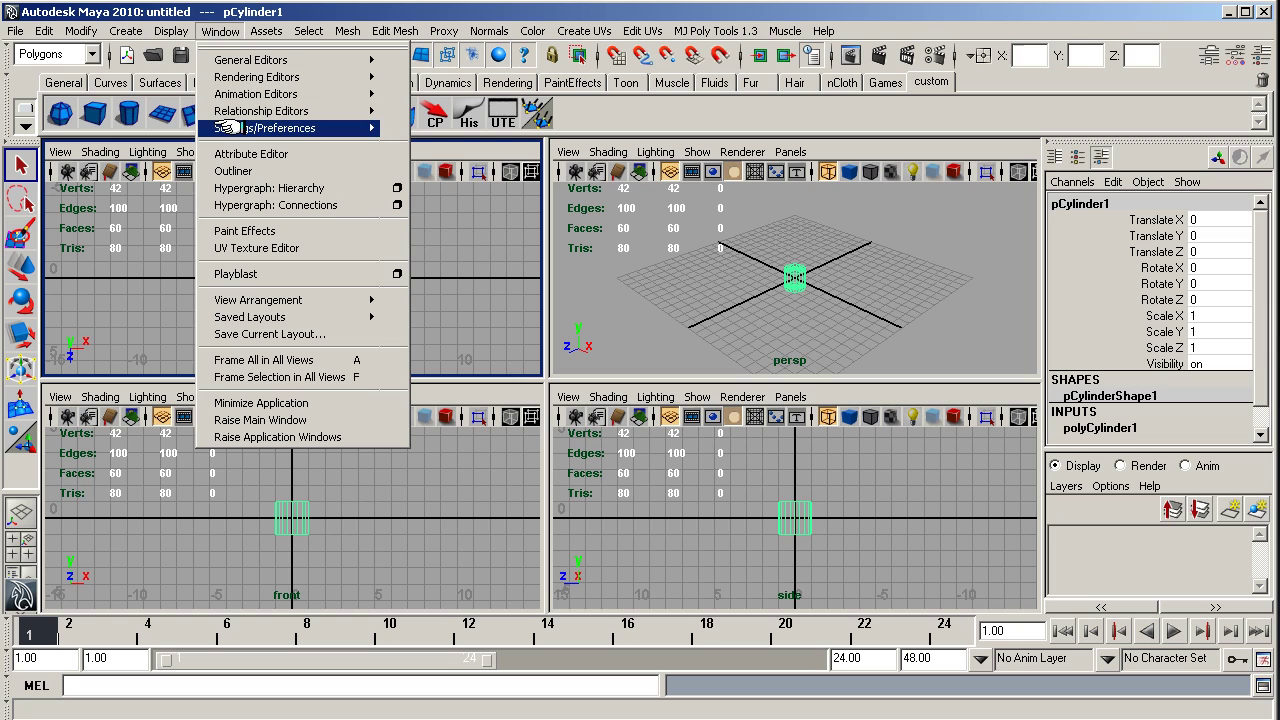
- In the Shelf Editor, delete the Average Normals item from the custom shelf's contents
{"action": "mouse_move", "coordinate": [226, 127]}
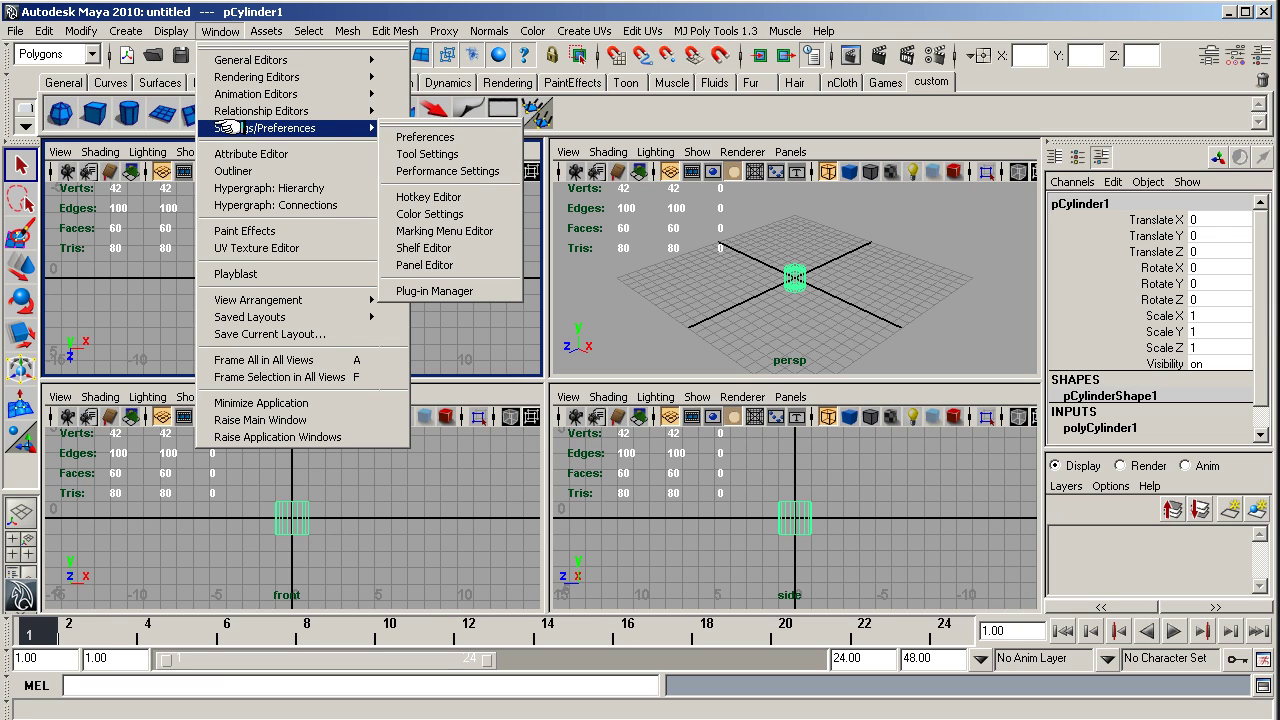
{"action": "left_click", "coordinate": [446, 247]}
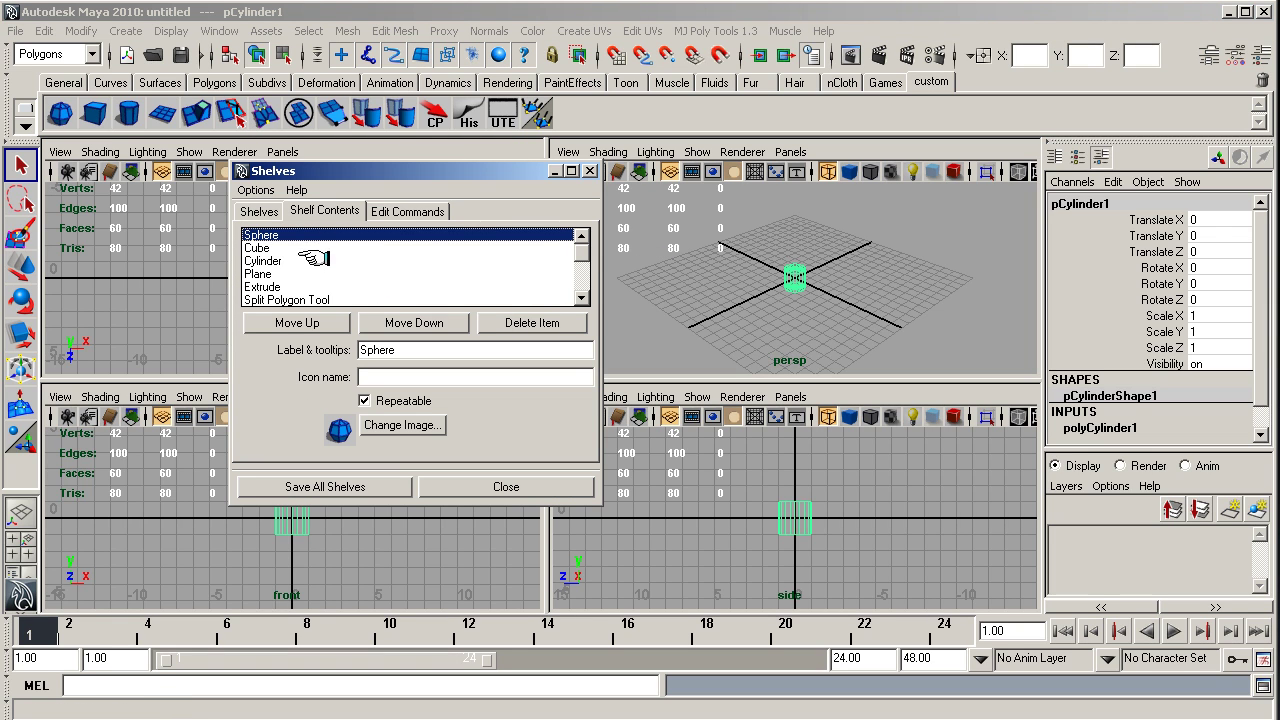
{"action": "left_click", "coordinate": [258, 211]}
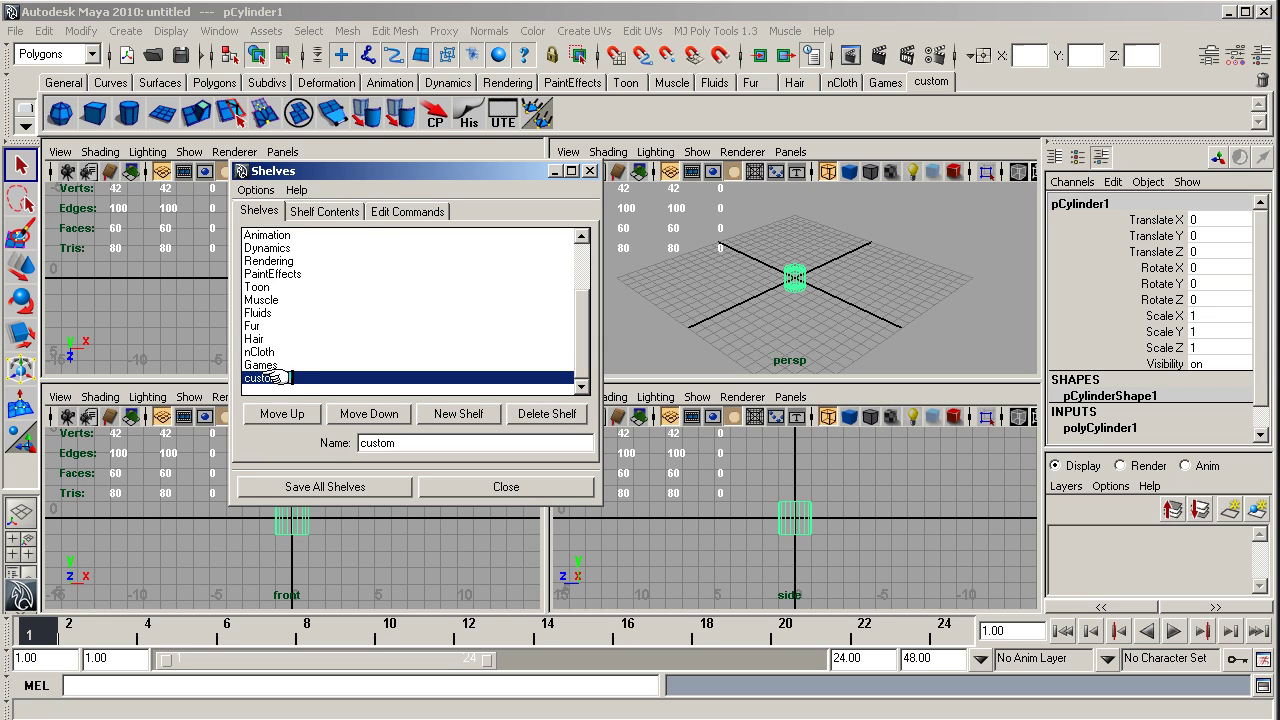
{"action": "left_click", "coordinate": [328, 212]}
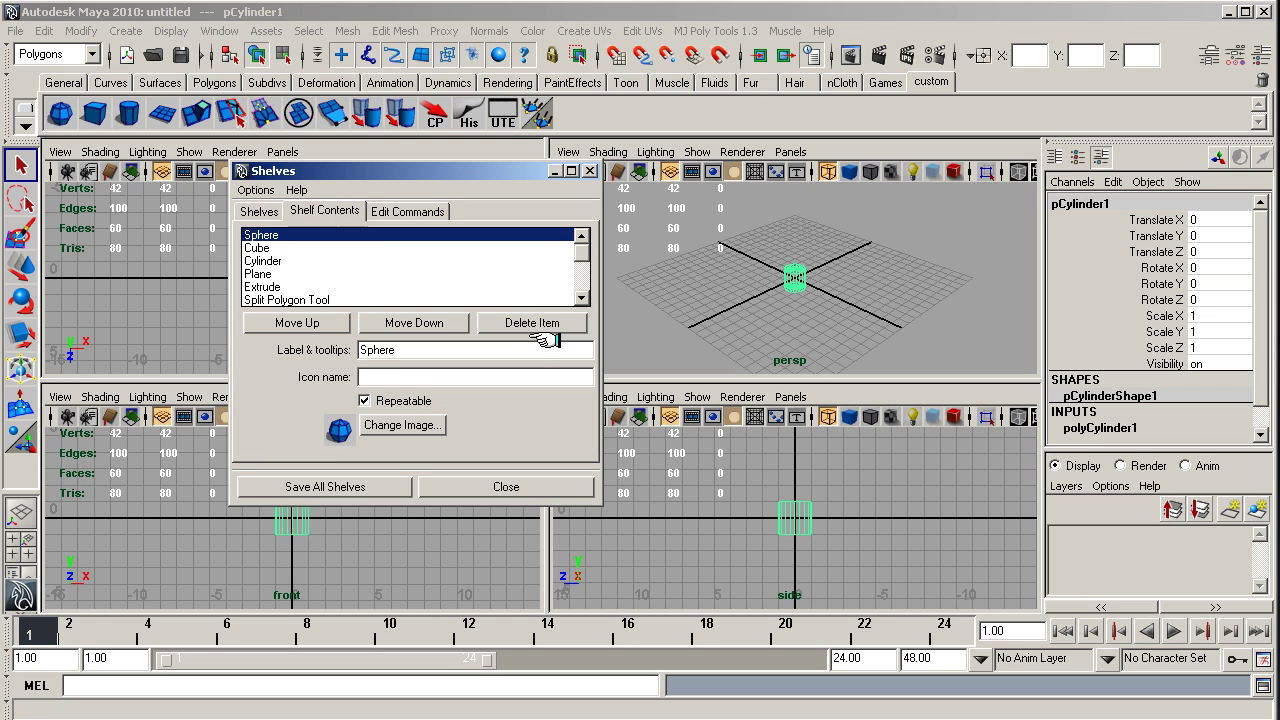
{"action": "left_click_drag", "start_coordinate": [580, 252], "coordinate": [582, 292]}
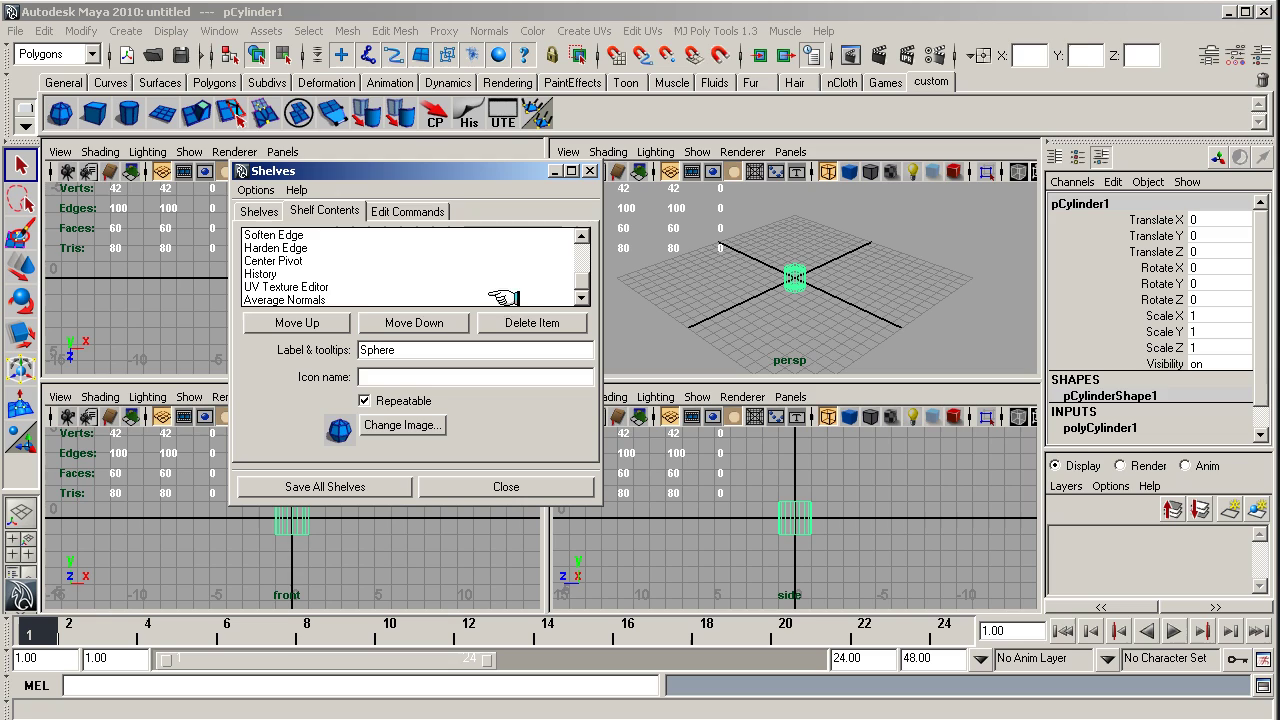
{"action": "left_click", "coordinate": [311, 300]}
{"action": "left_click", "coordinate": [518, 322]}
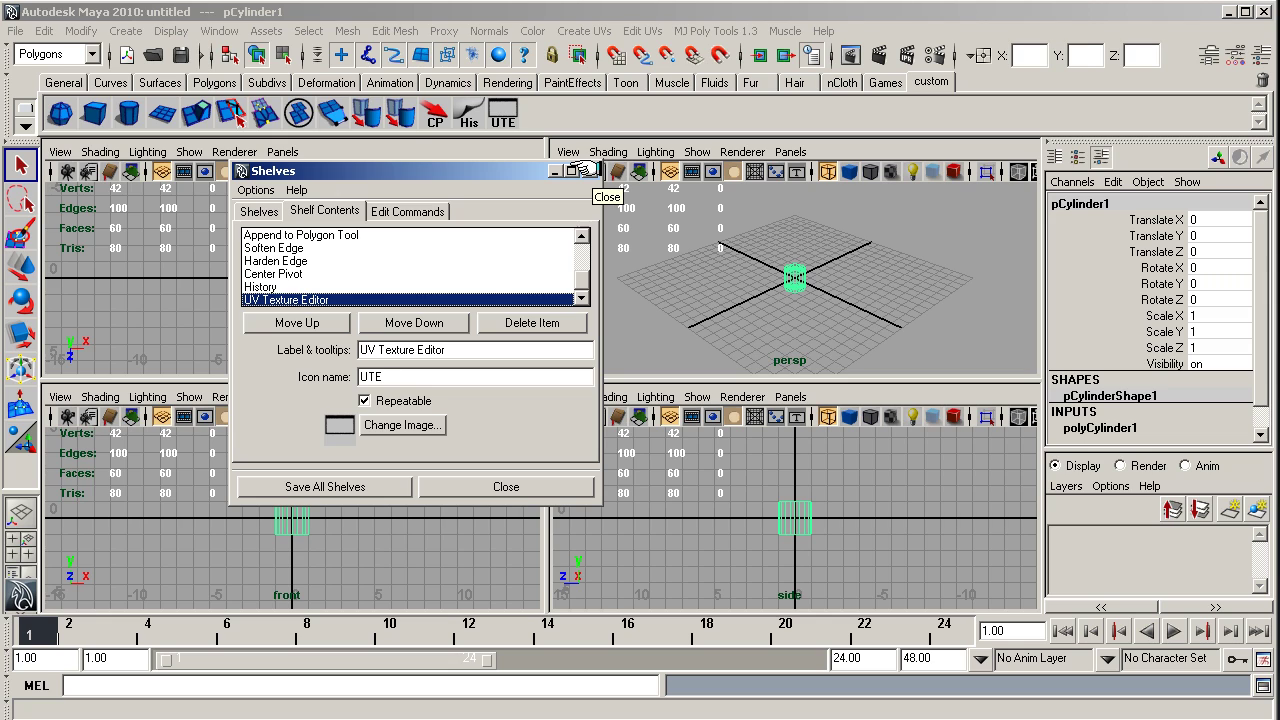
{"action": "left_click", "coordinate": [590, 171]}
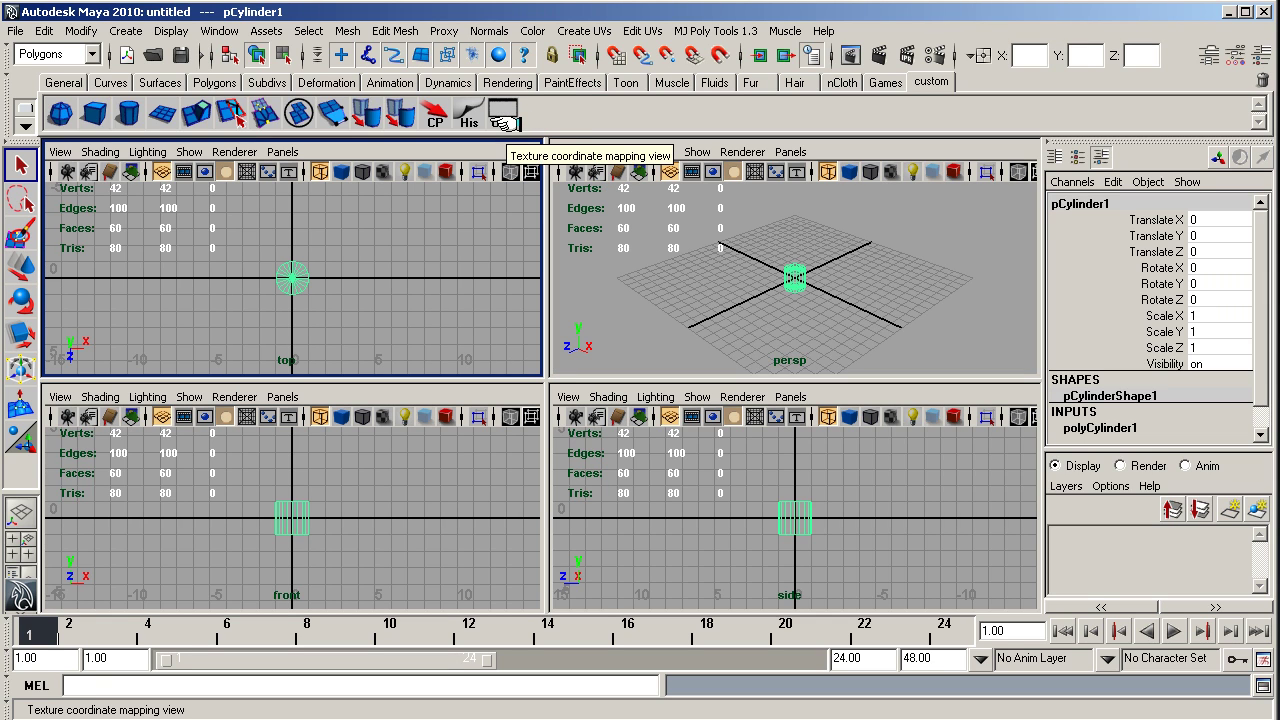
- In the Shelf Editor, change the UV Texture Editor icon name from UTE to UV and save all shelves
{"action": "left_click", "coordinate": [220, 31]}
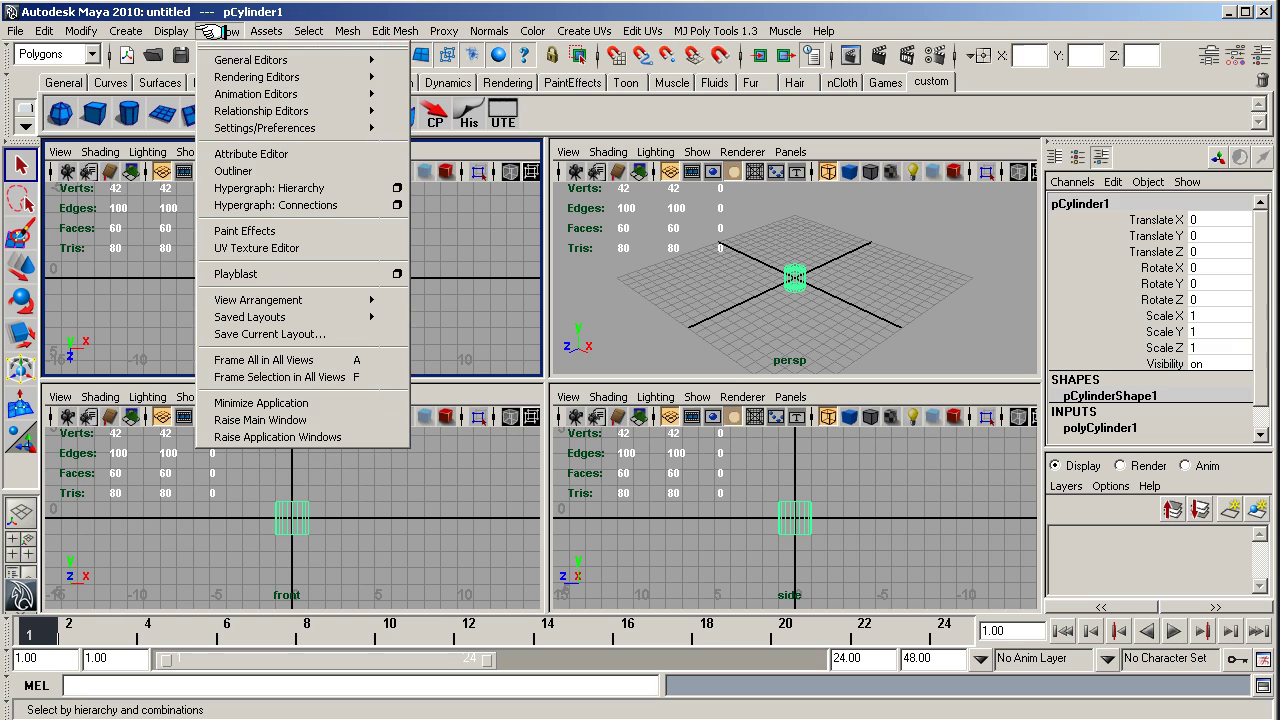
{"action": "mouse_move", "coordinate": [290, 127]}
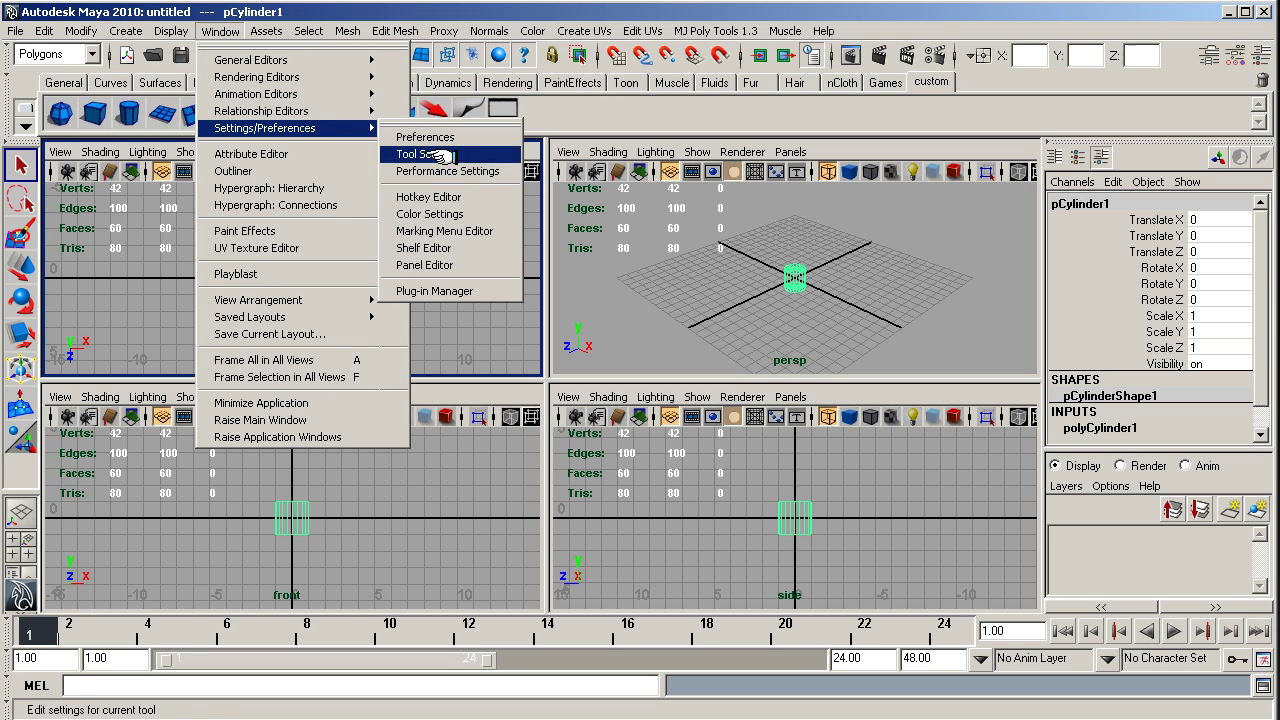
{"action": "left_click", "coordinate": [455, 249]}
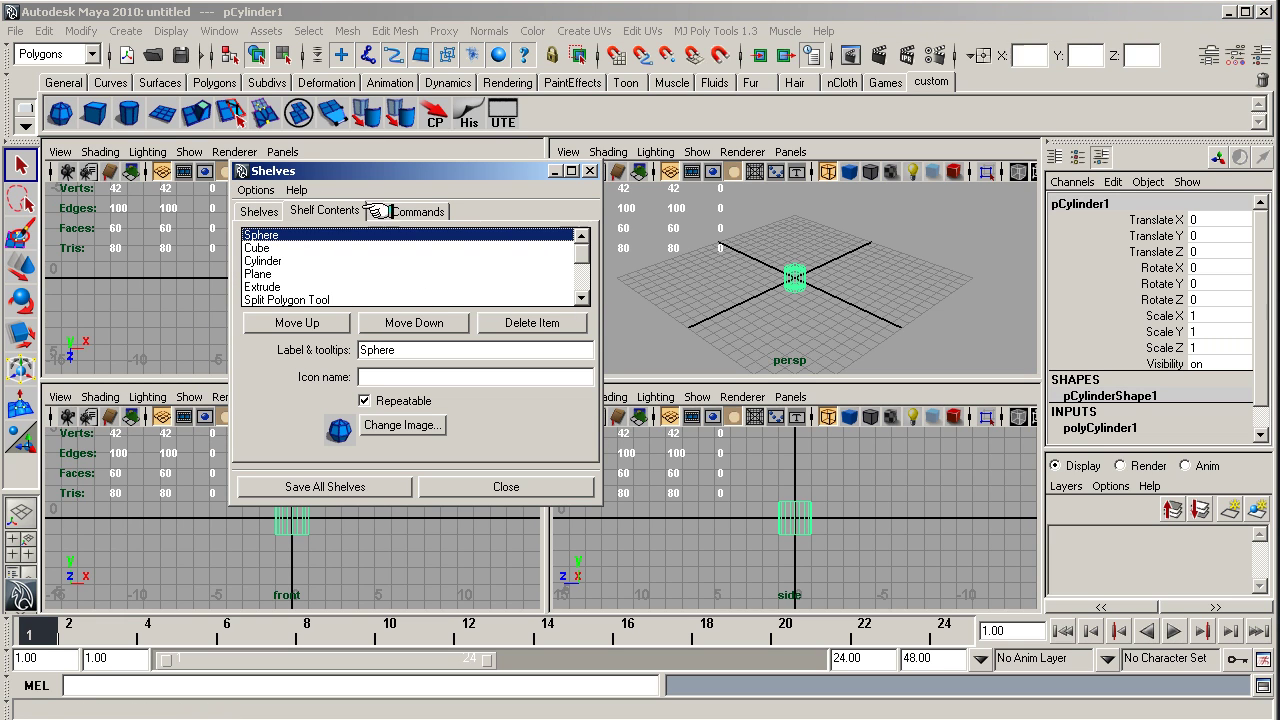
{"action": "left_click_drag", "start_coordinate": [400, 170], "coordinate": [457, 198]}
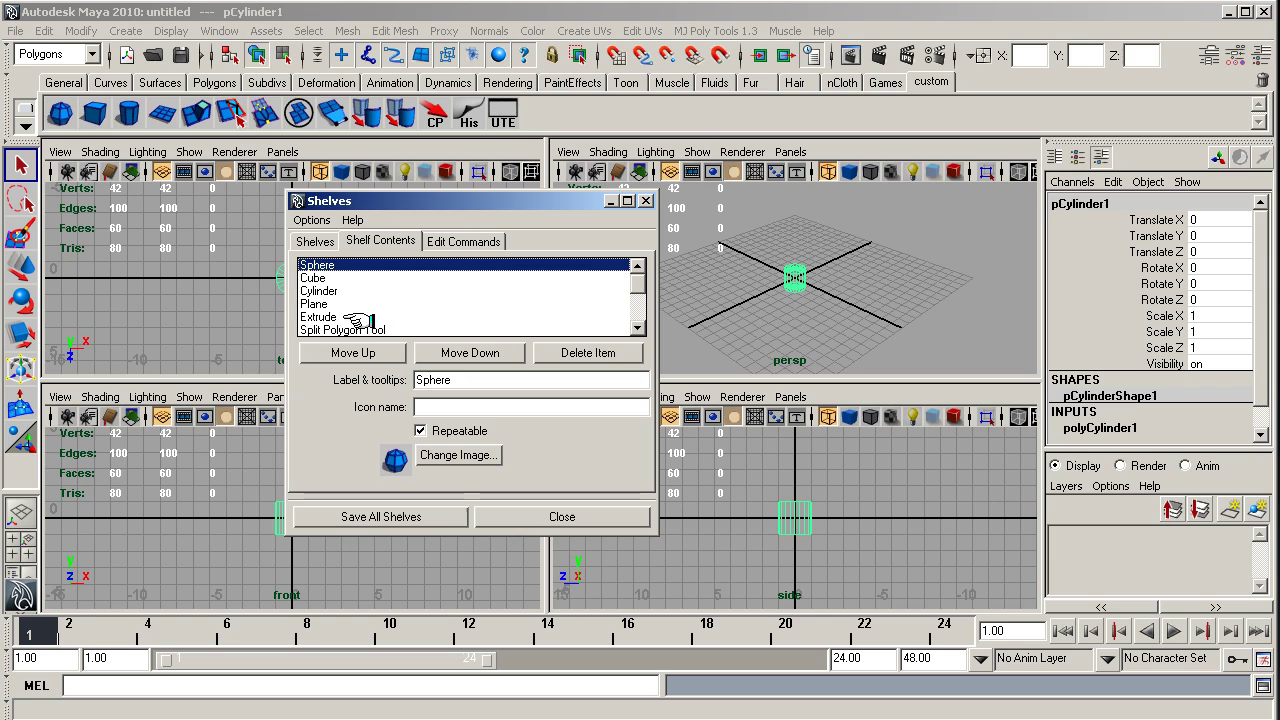
{"action": "left_click_drag", "start_coordinate": [640, 287], "coordinate": [640, 322]}
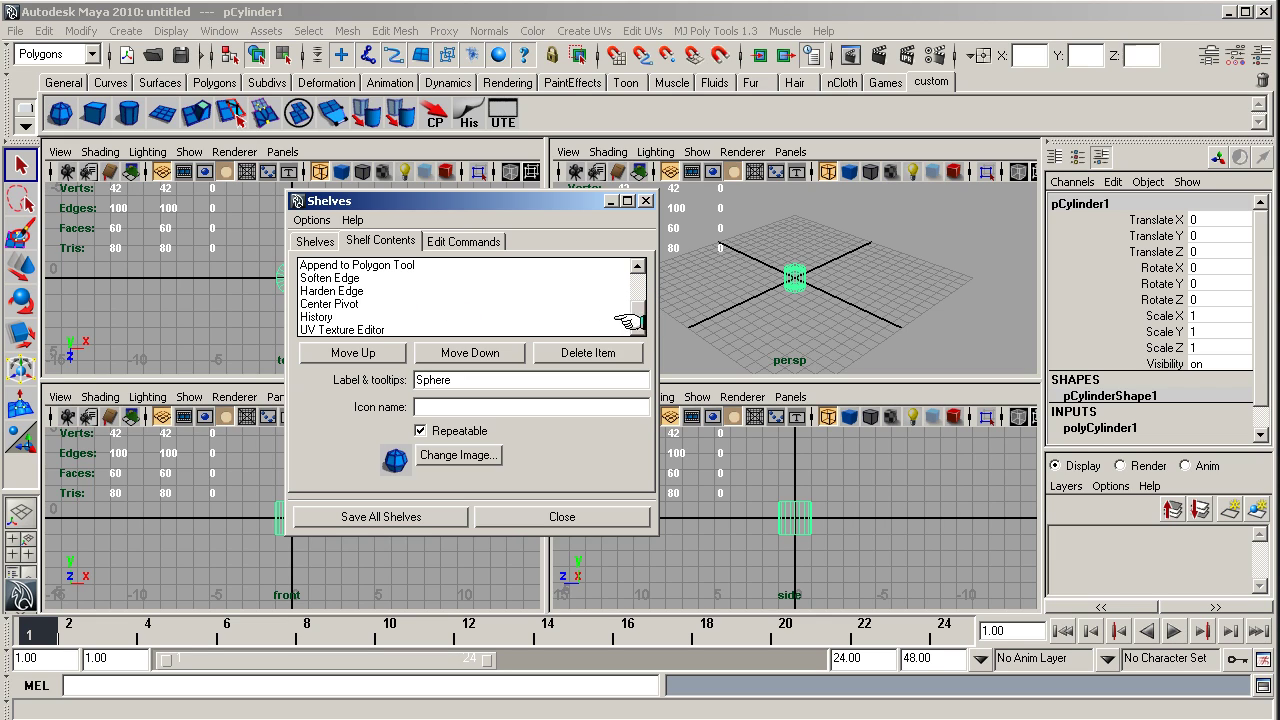
{"action": "left_click", "coordinate": [357, 330]}
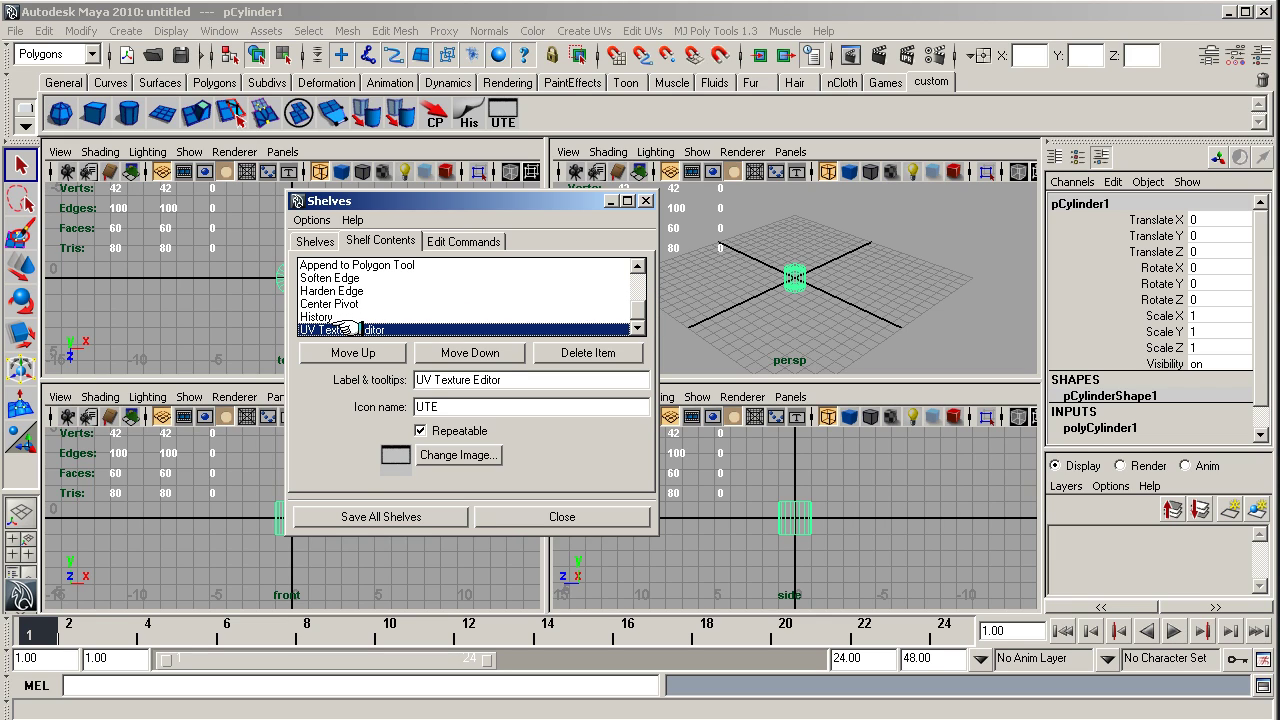
{"action": "left_click", "coordinate": [440, 406]}
{"action": "left_click_drag", "start_coordinate": [446, 408], "coordinate": [400, 409]}
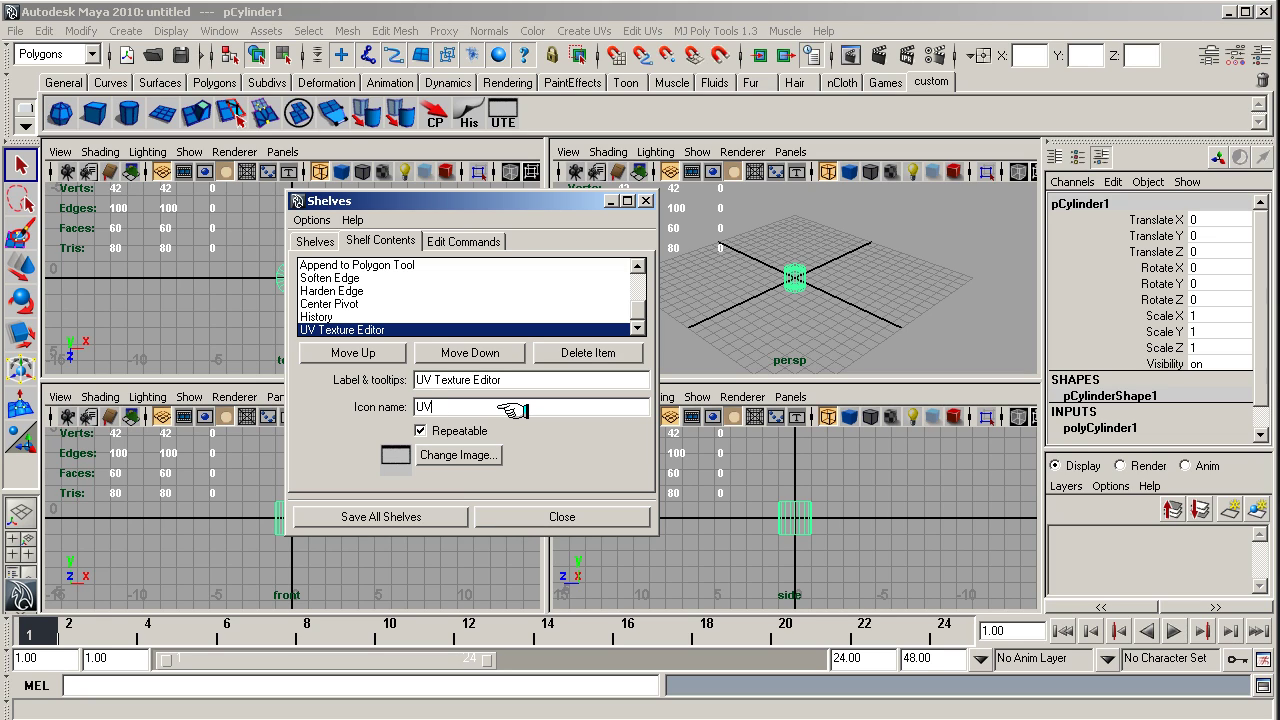
{"action": "left_click", "coordinate": [418, 518]}
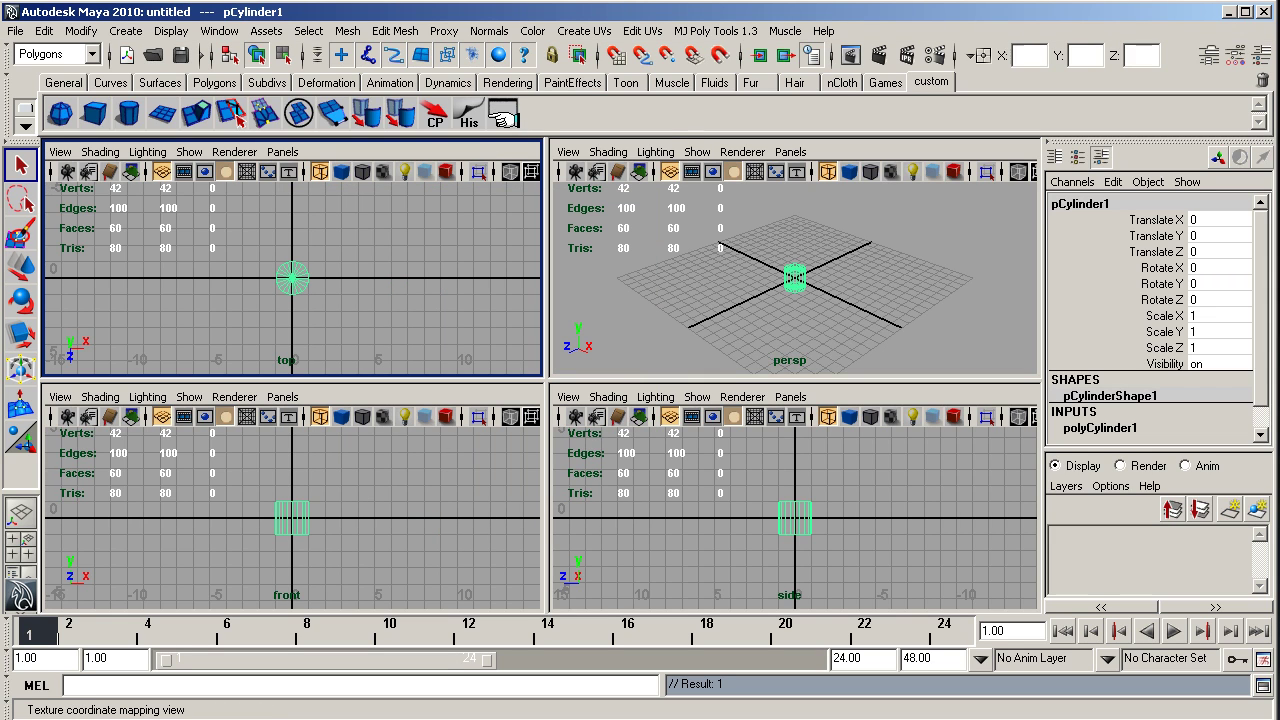
{"action": "left_click", "coordinate": [885, 82]}
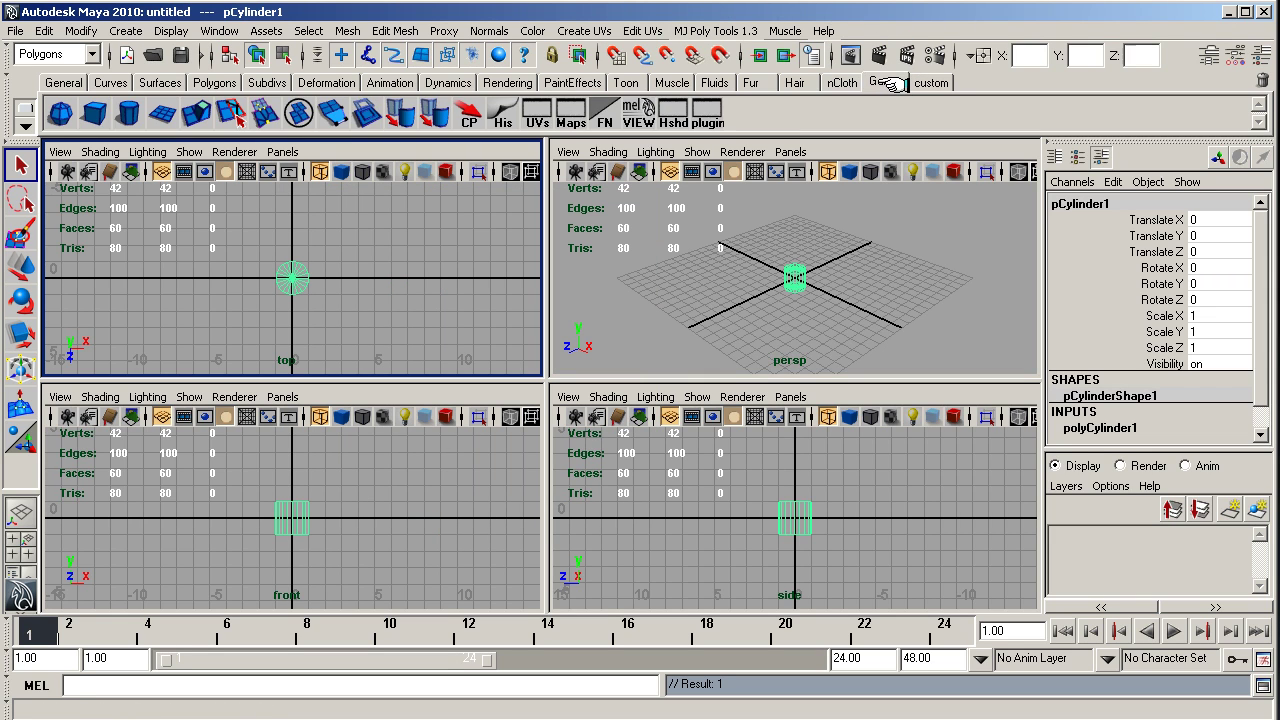
{"action": "left_click", "coordinate": [697, 113]}
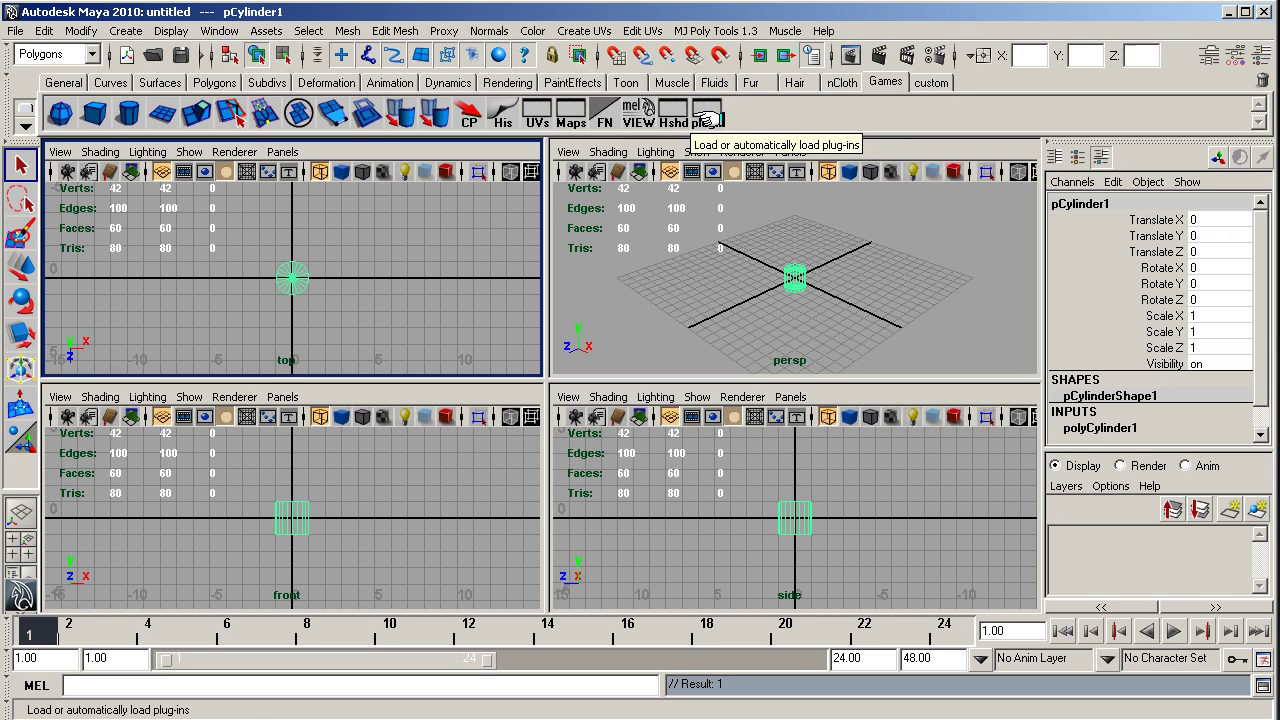
{"action": "left_click", "coordinate": [931, 82]}
- Add a Hypergraph Hierarchy button, labelled Hgph, from the Window menu to the custom shelf
{"action": "left_click", "coordinate": [168, 30]}
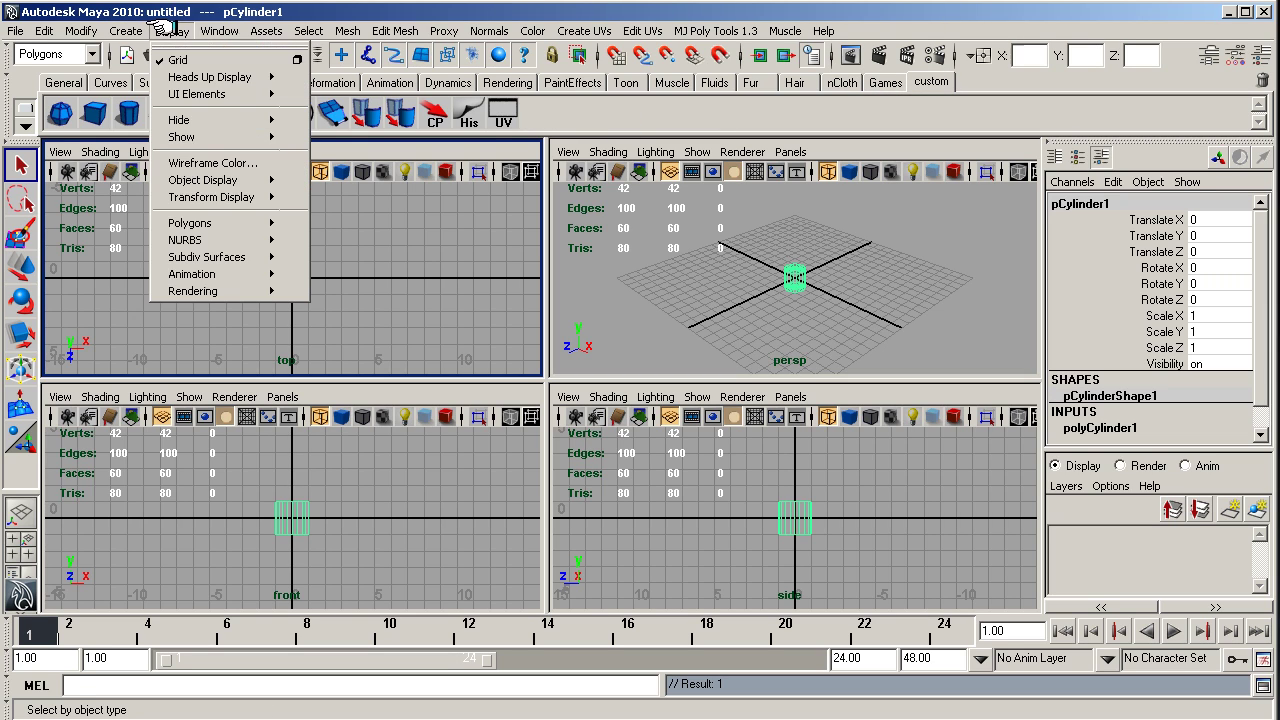
{"action": "mouse_move", "coordinate": [220, 30]}
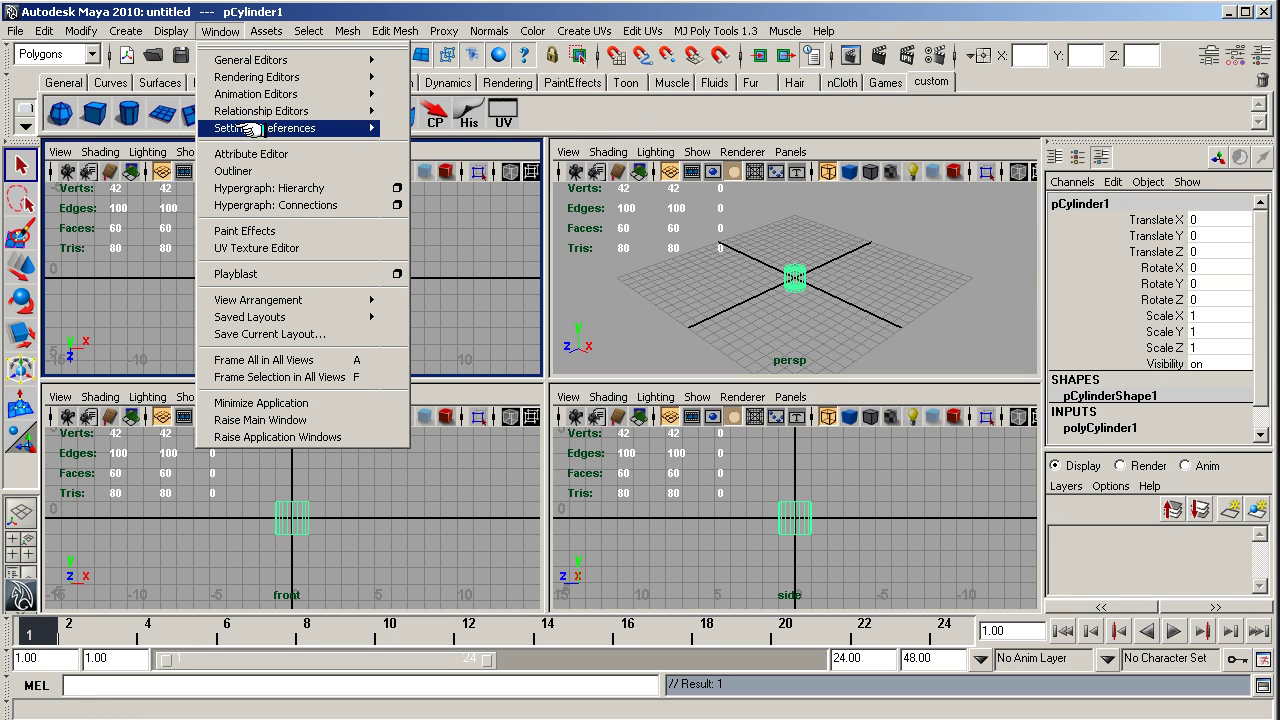
{"action": "mouse_move", "coordinate": [250, 128]}
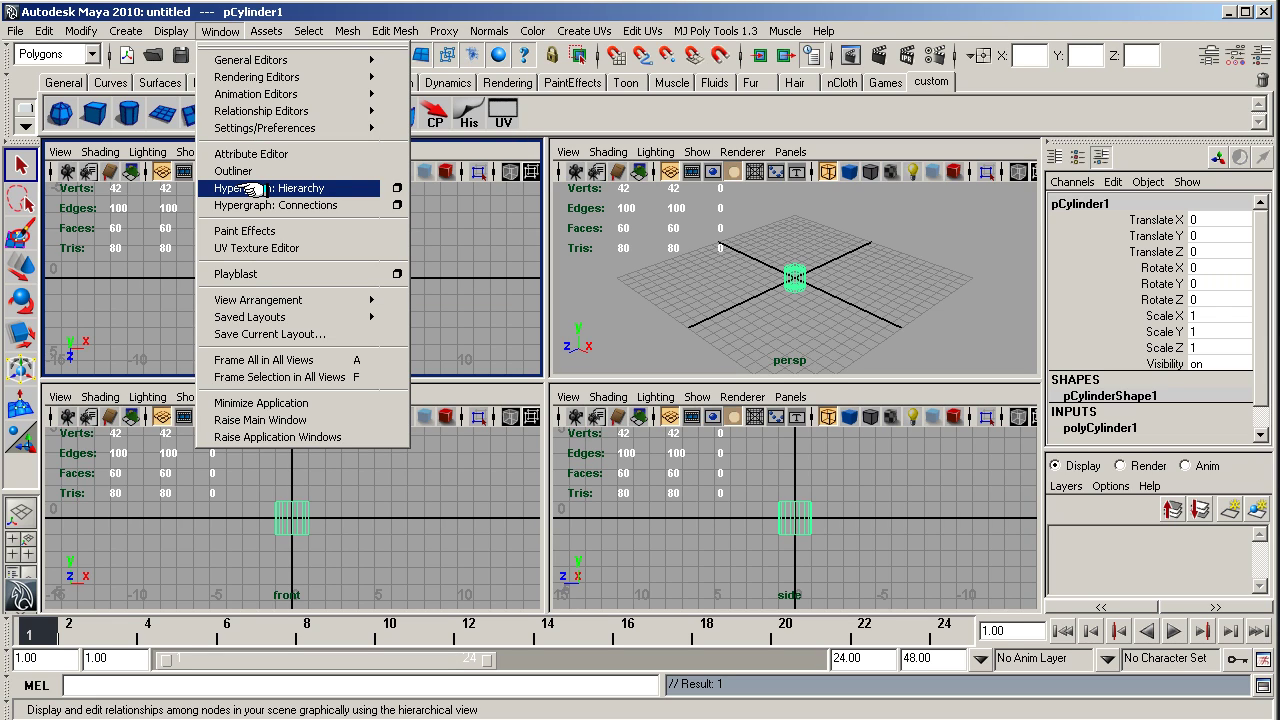
{"action": "left_click", "coordinate": [255, 188], "text": "ctrl+shift"}
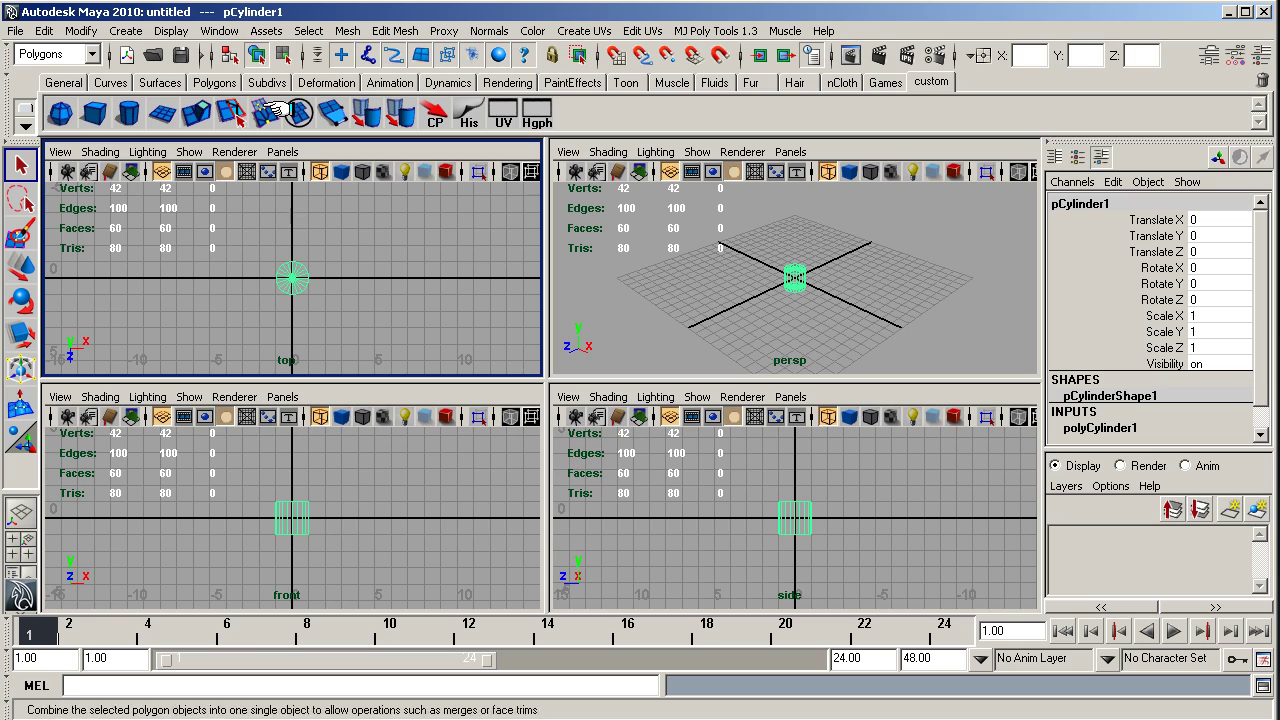
- Add an Insert Edge Loop Tool button from Edit Mesh, then compare with the Games shelf
{"action": "left_click", "coordinate": [384, 31]}
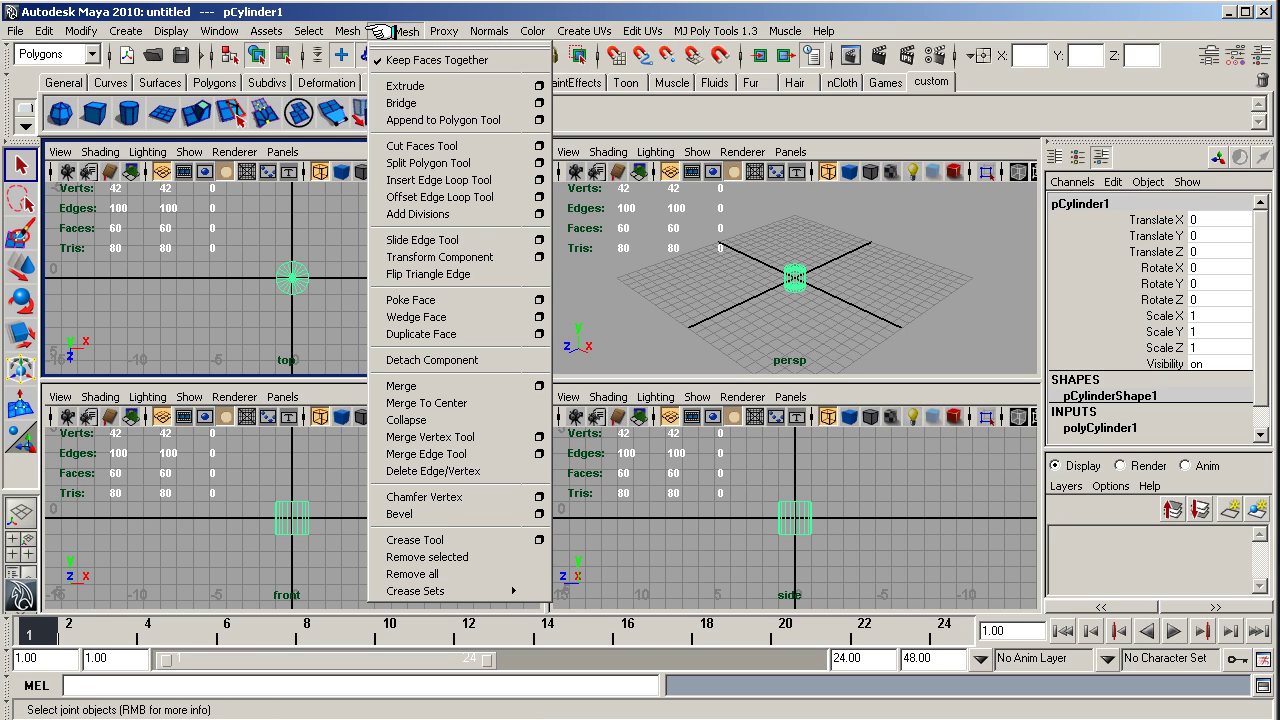
{"action": "left_click", "coordinate": [437, 182], "text": "ctrl+shift"}
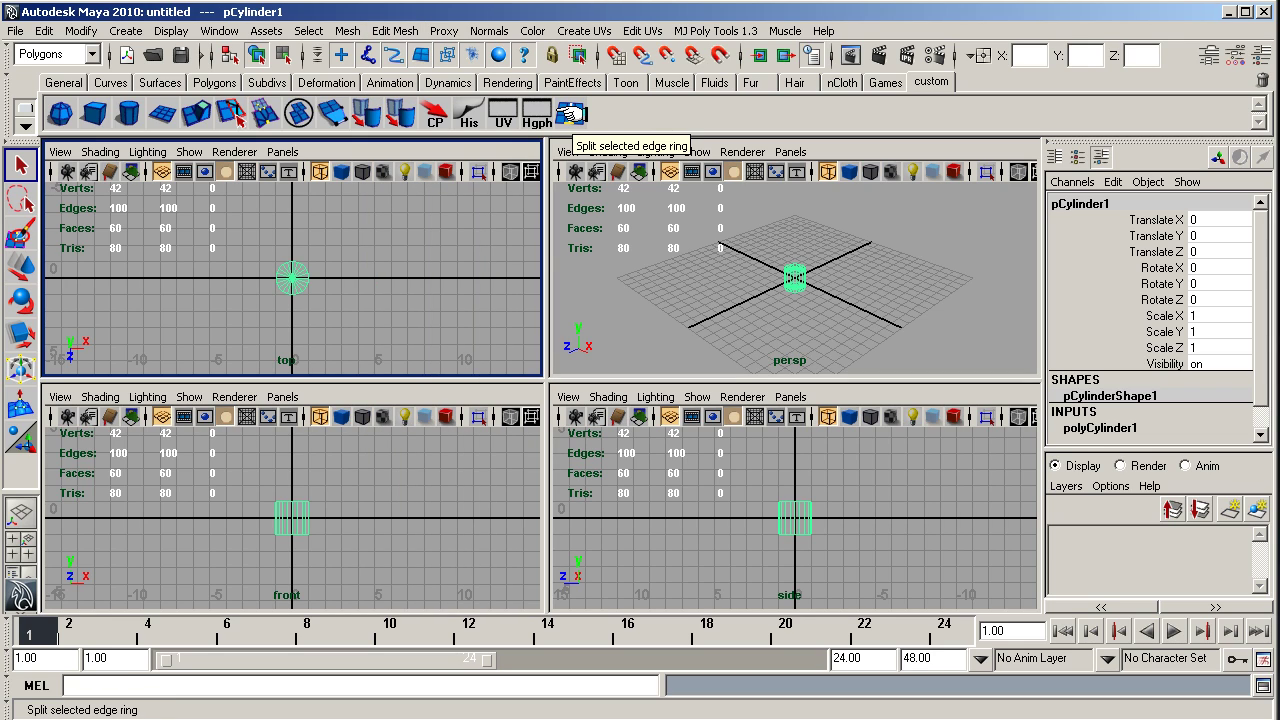
{"action": "left_click", "coordinate": [880, 84]}
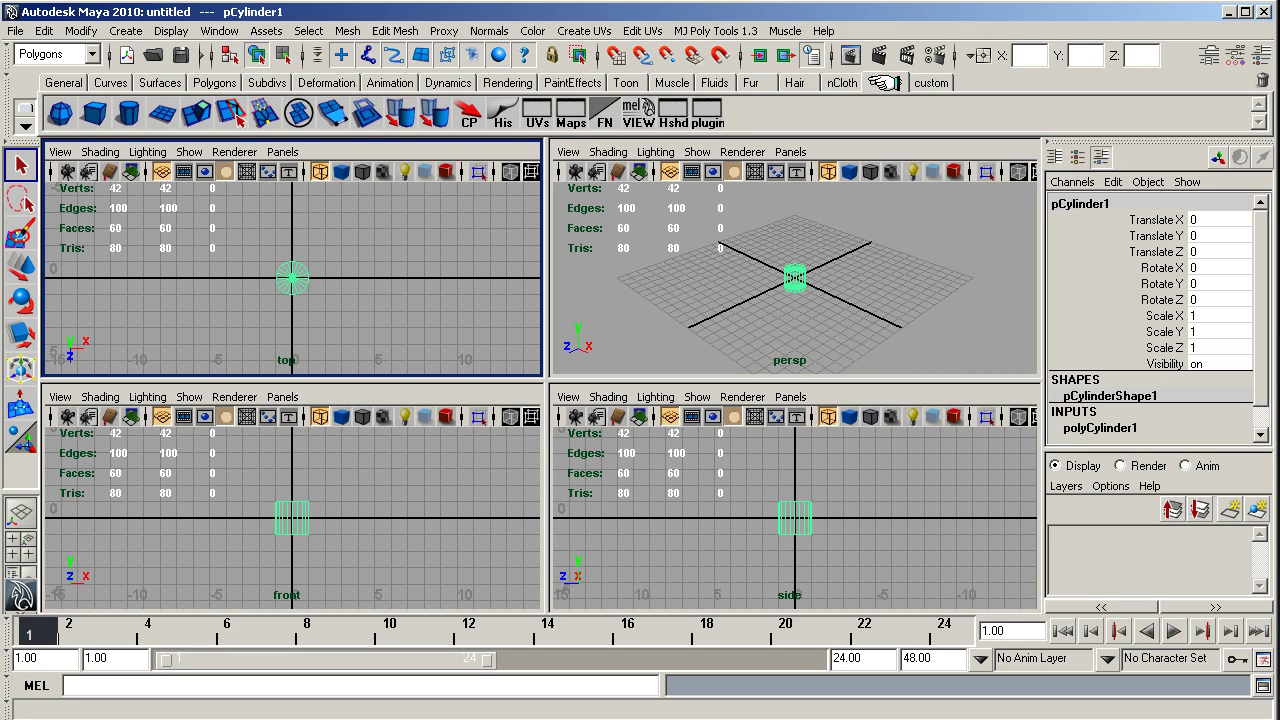
{"action": "left_click", "coordinate": [930, 82]}
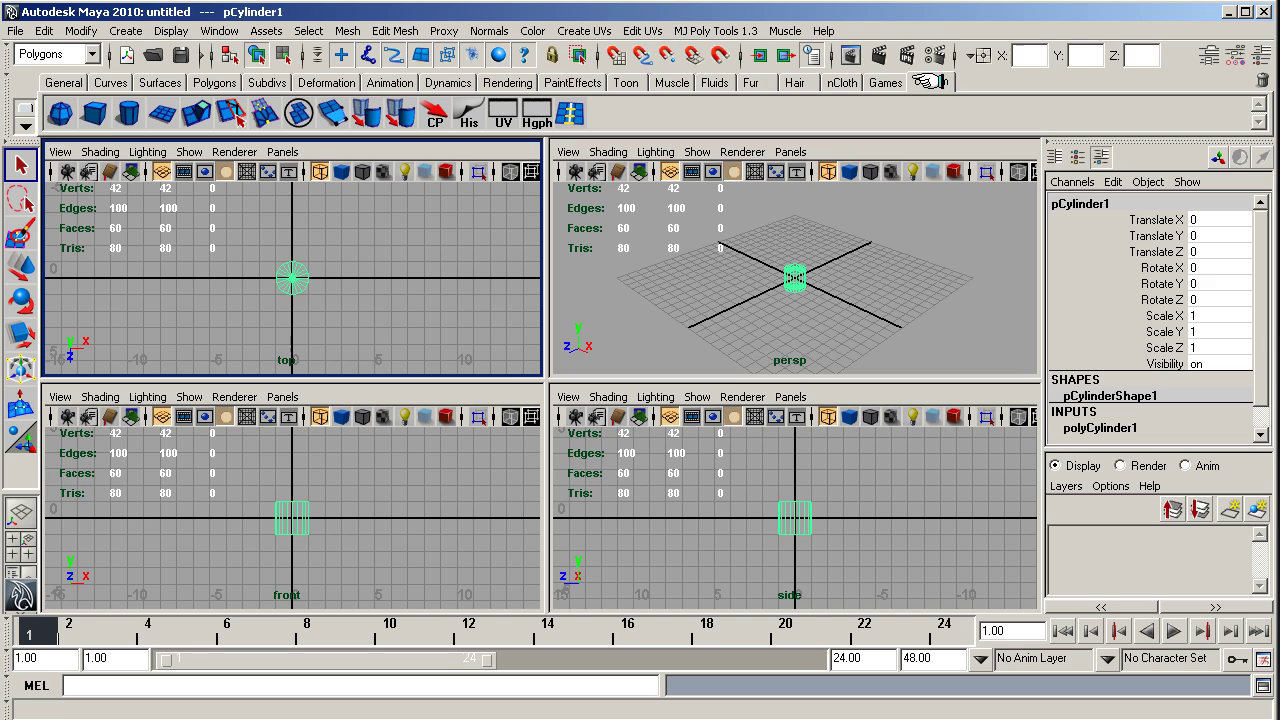
- Open the Shelf Editor from Window > Settings/Preferences
{"action": "left_click", "coordinate": [170, 30]}
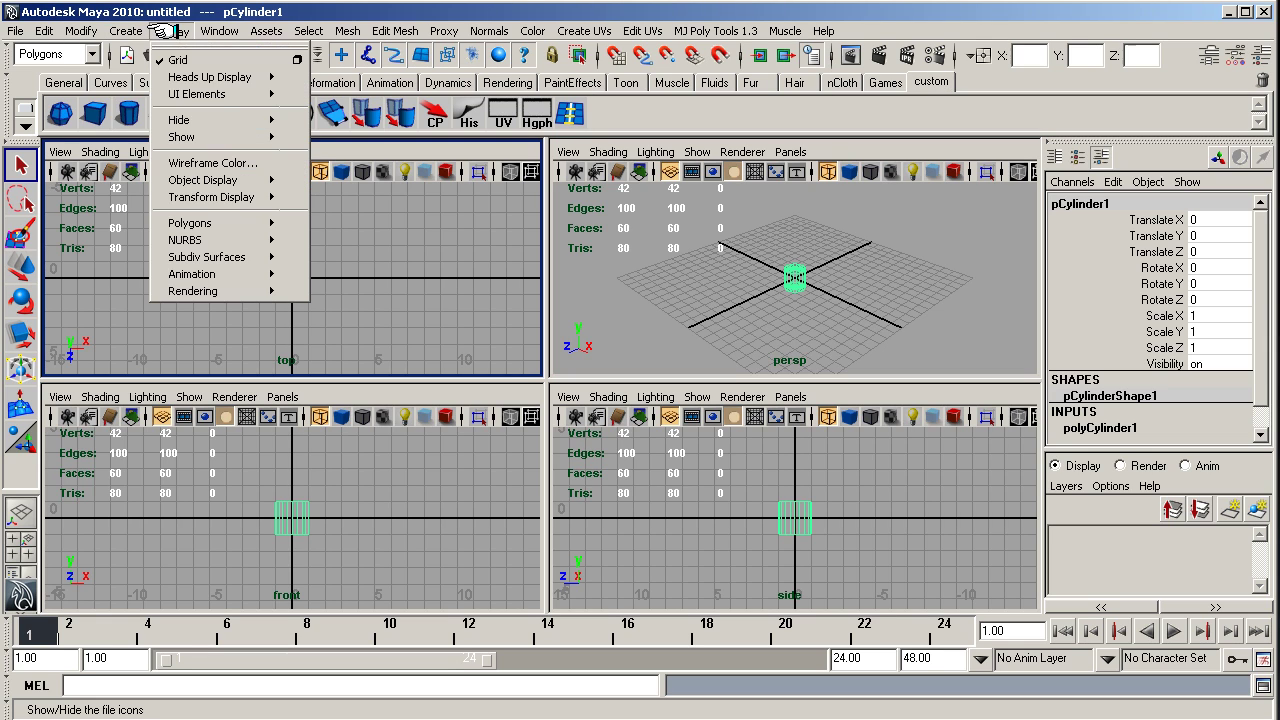
{"action": "mouse_move", "coordinate": [218, 30]}
{"action": "mouse_move", "coordinate": [265, 128]}
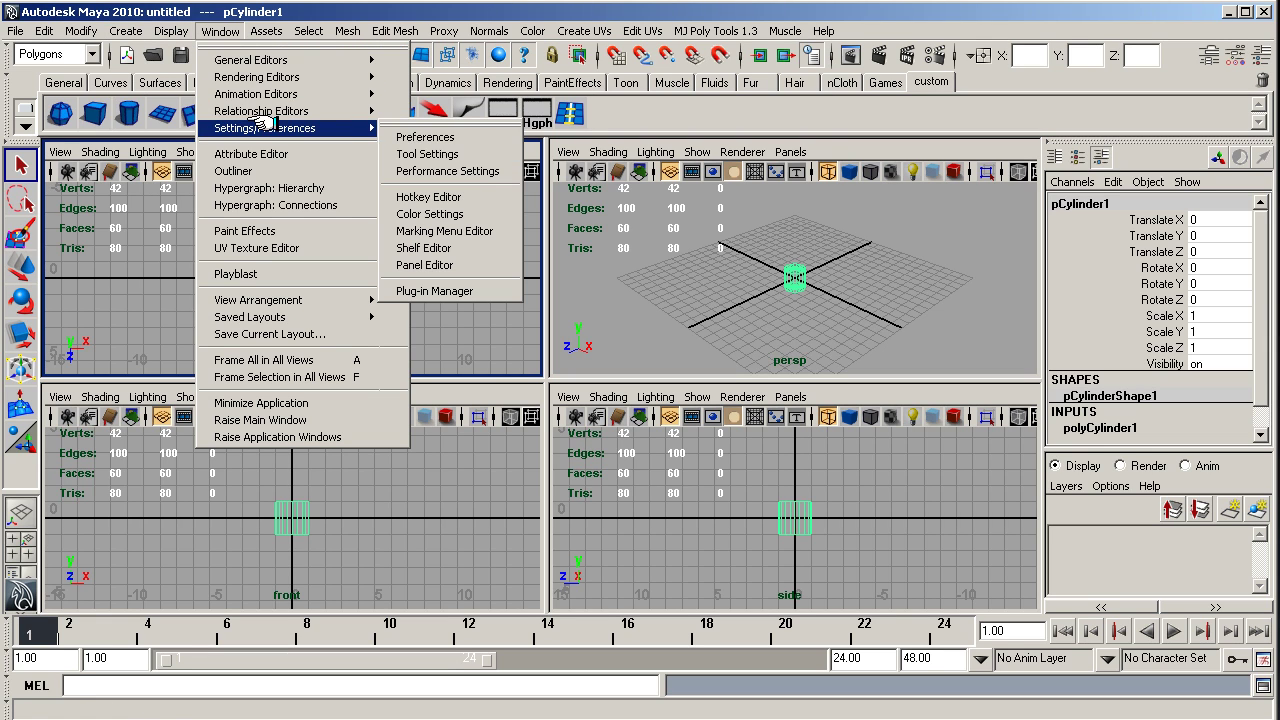
{"action": "left_click", "coordinate": [440, 248]}
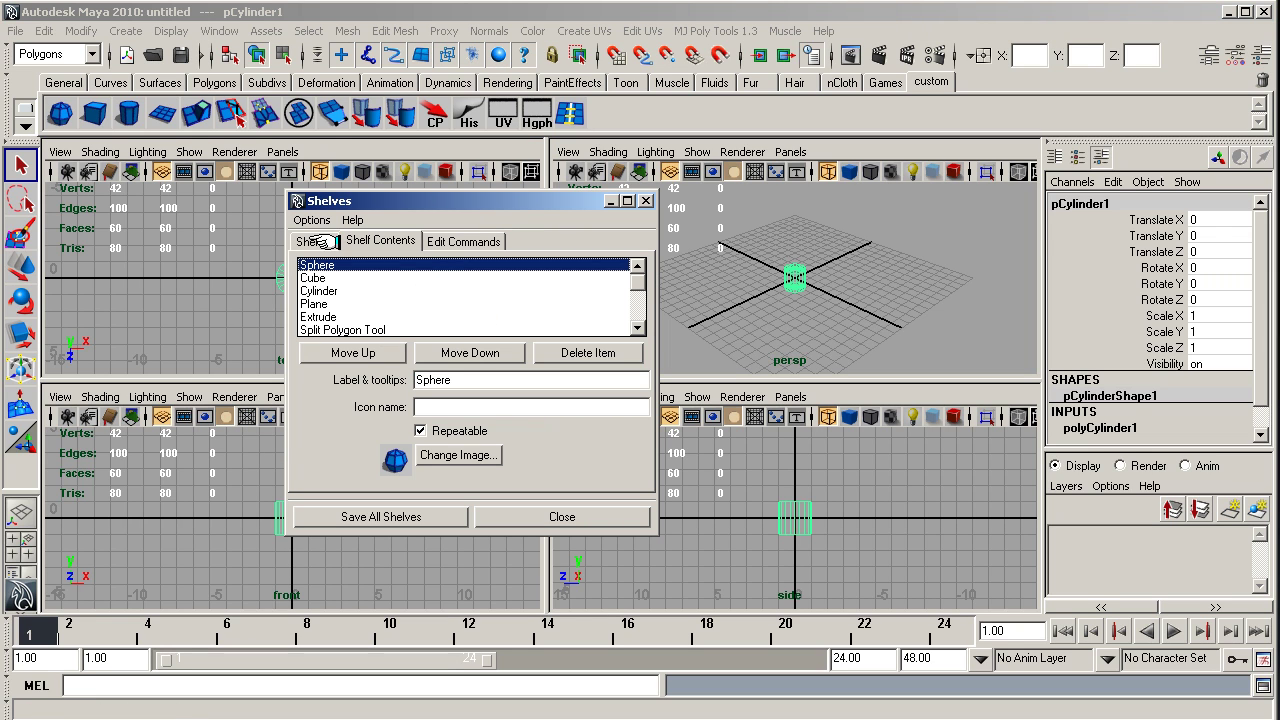
- Delete the 'custom' shelf on the Shelves tab, confirm with OK, and deselect the cylinder
{"action": "left_click", "coordinate": [315, 242]}
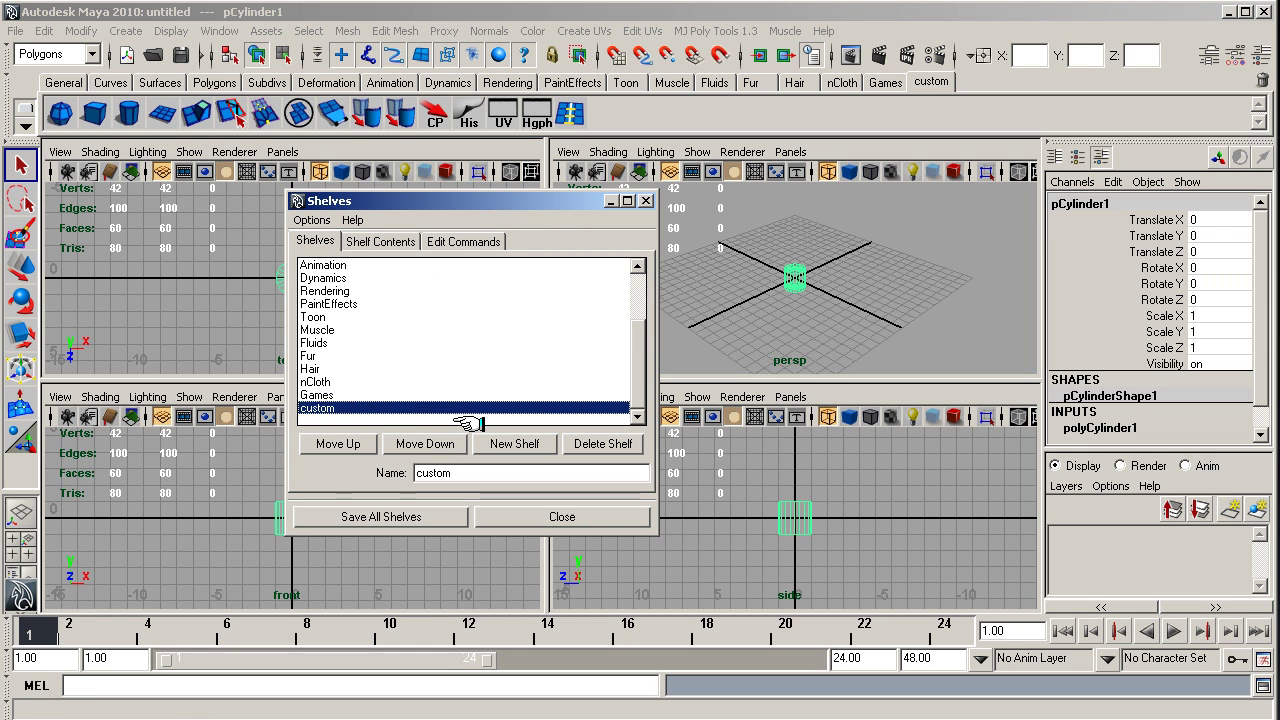
{"action": "left_click", "coordinate": [574, 443]}
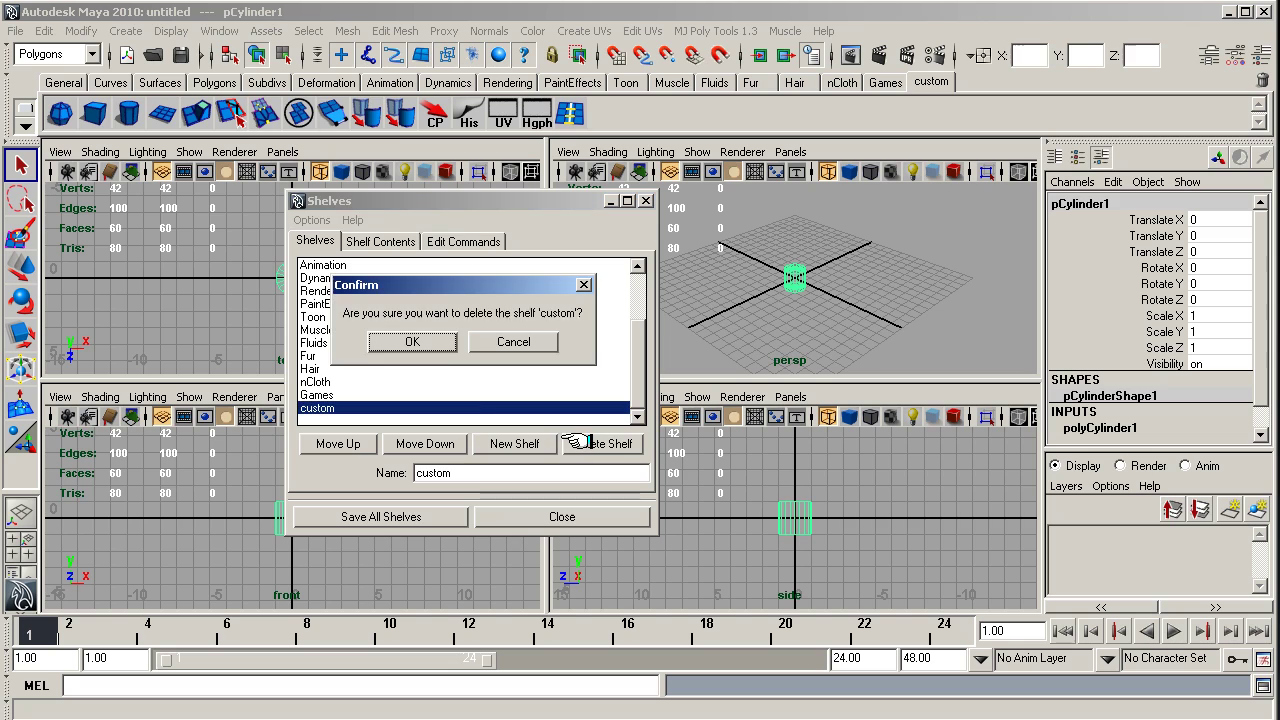
{"action": "left_click", "coordinate": [412, 341]}
{"action": "left_click", "coordinate": [646, 200]}
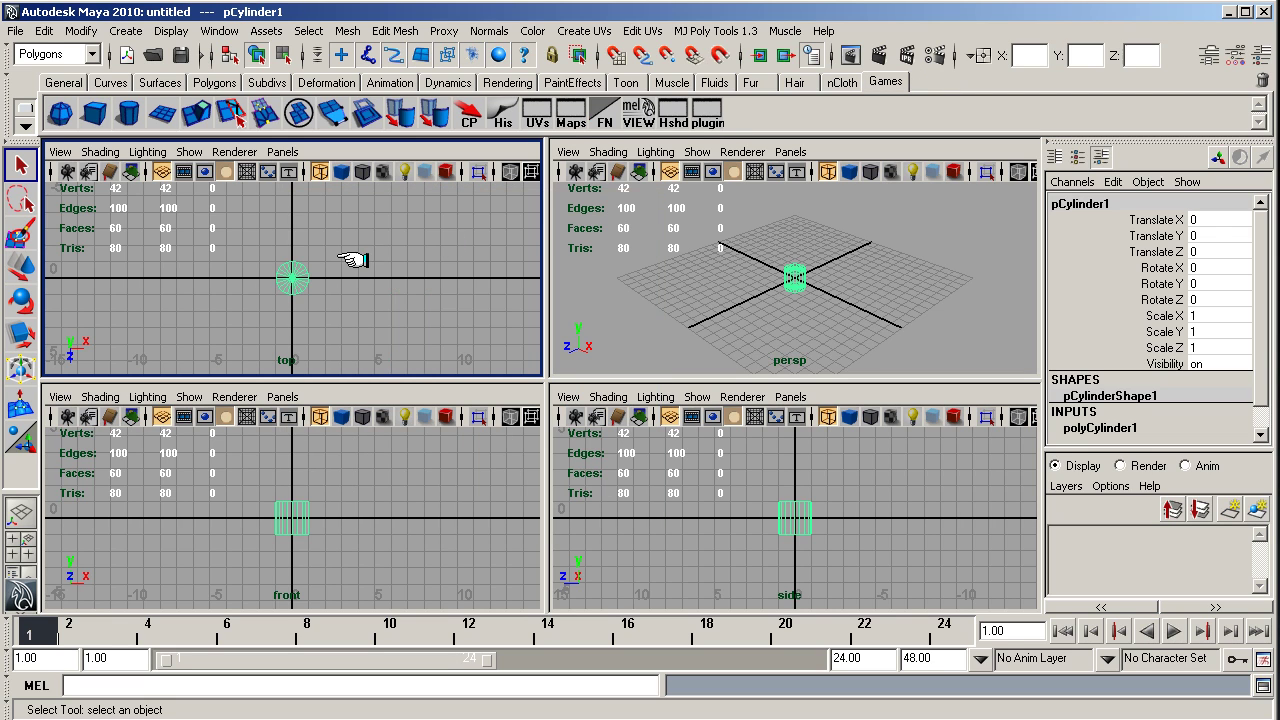
{"action": "left_click", "coordinate": [426, 252]}
- Reselect the polygon cylinder with Ctrl+Z and delete it, then briefly open and dismiss the Mesh menu
{"action": "key", "text": "ctrl+z"}
{"action": "key", "text": "Delete"}
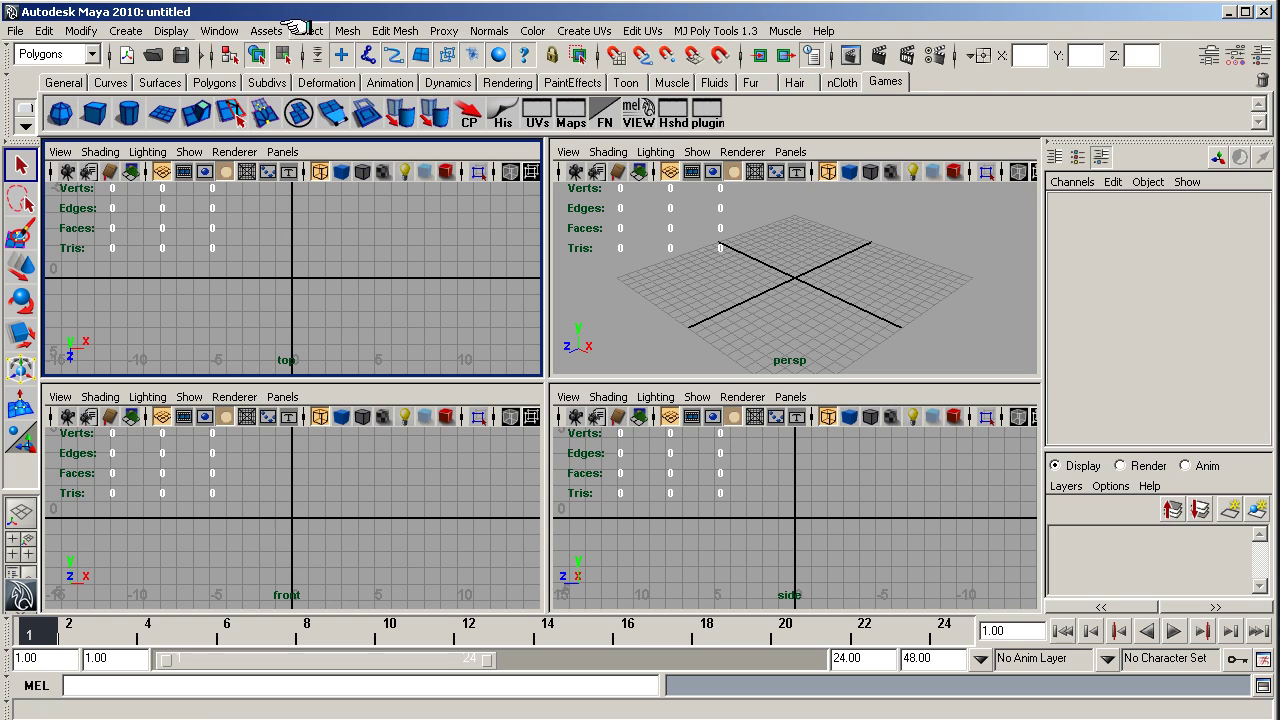
{"action": "left_click", "coordinate": [340, 31]}
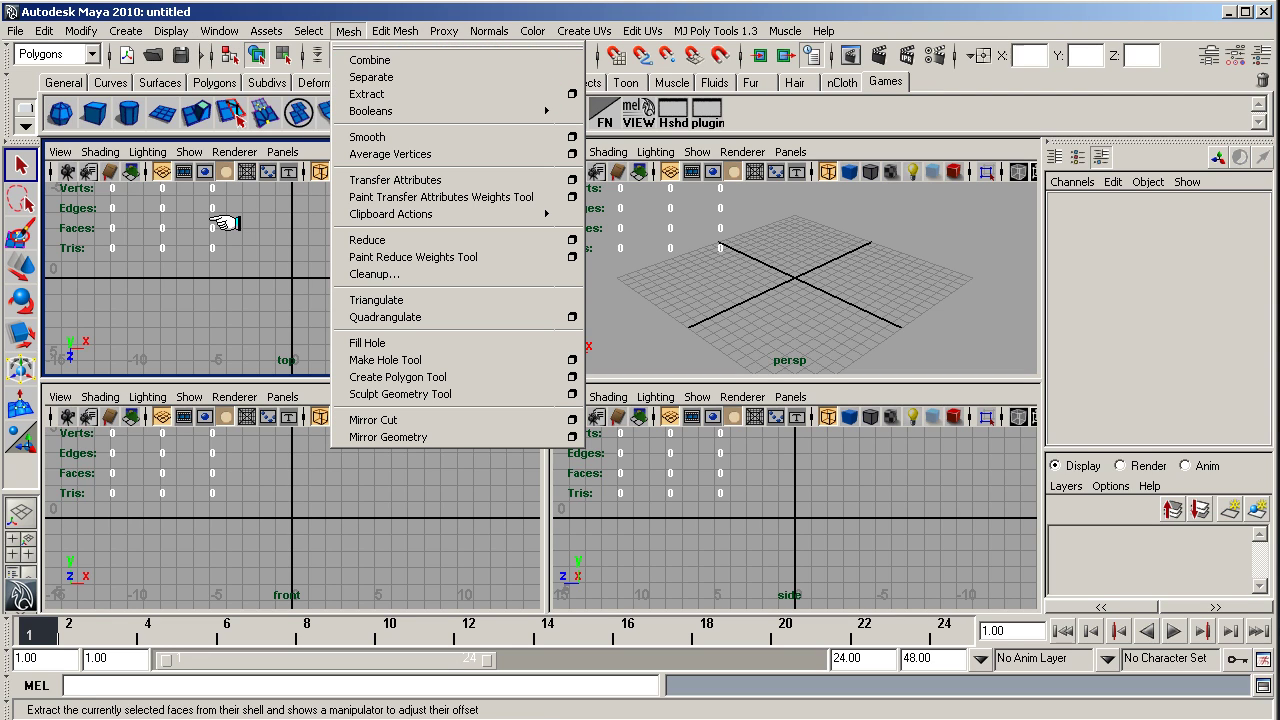
{"action": "left_click", "coordinate": [258, 220]}
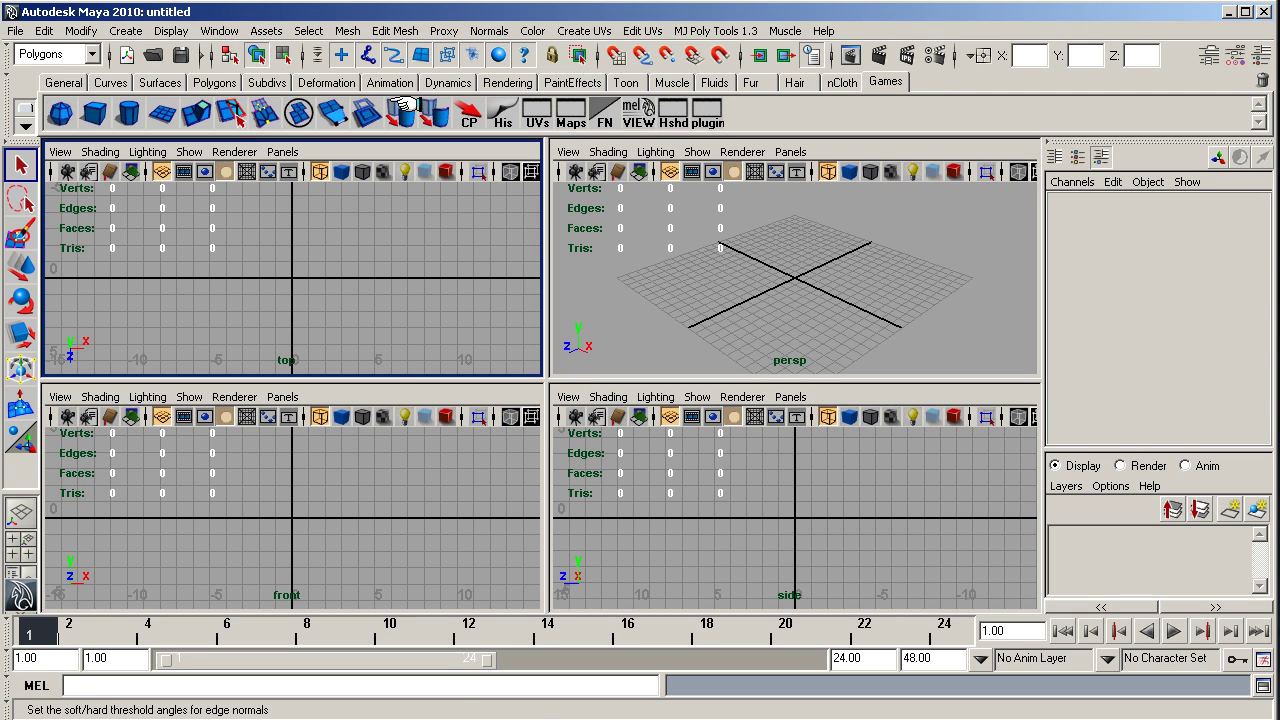